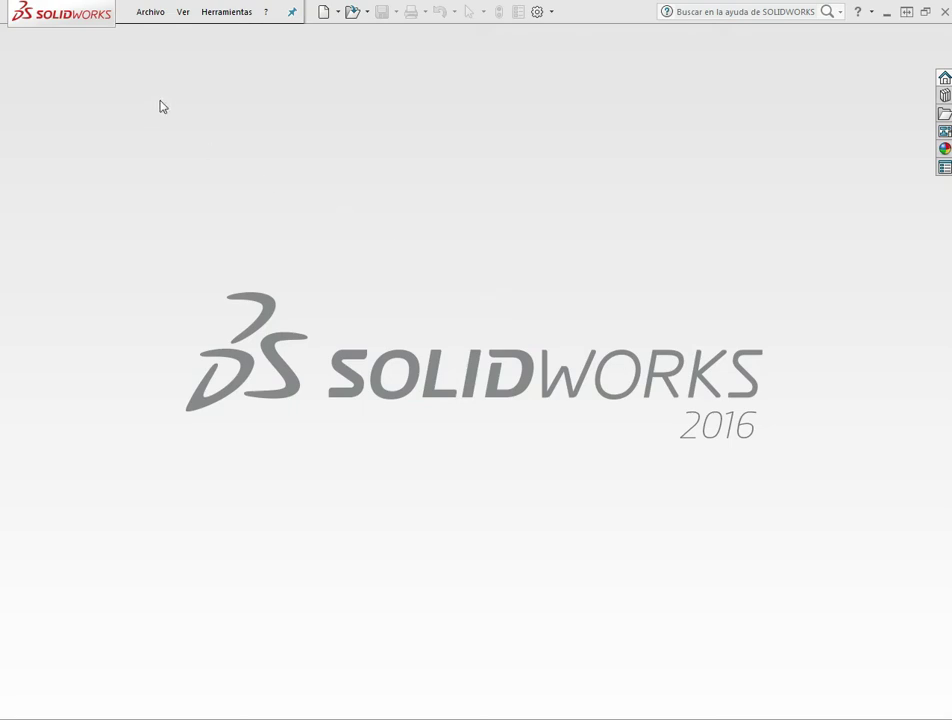
Create a new part document.
click(150, 12)
click(156, 35)
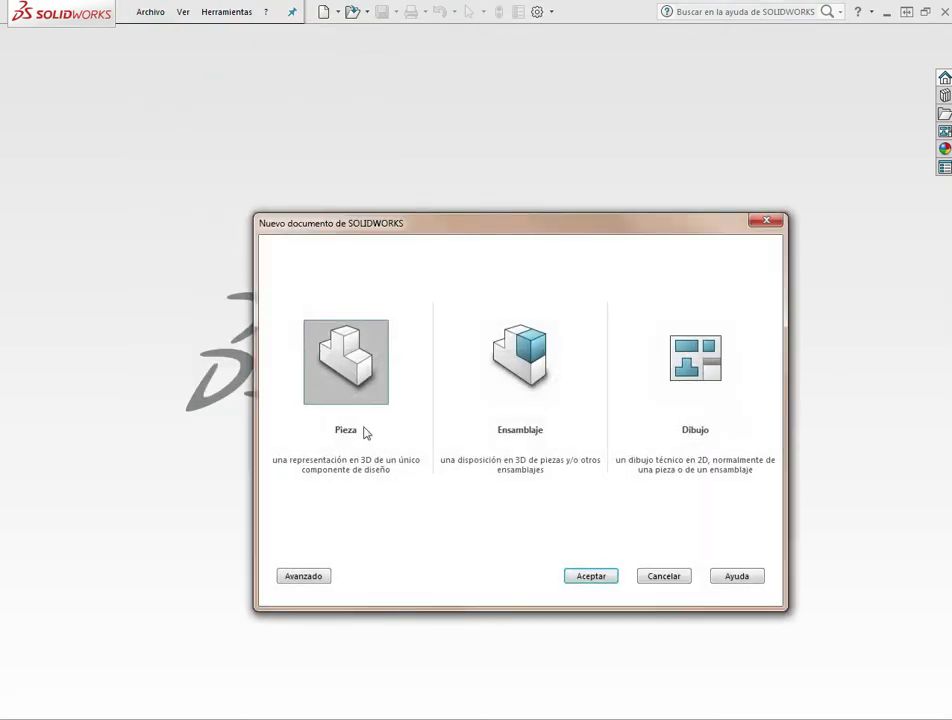
click(587, 580)
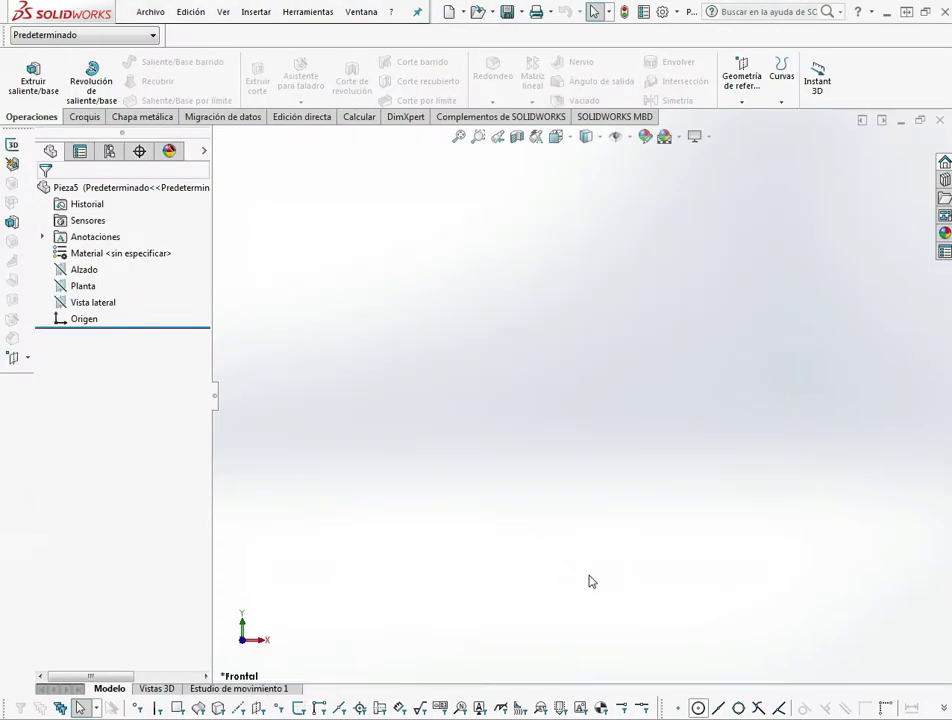
Set document units to IPS with three-decimal (.123) lengths, then select the Alzado plane.
click(661, 12)
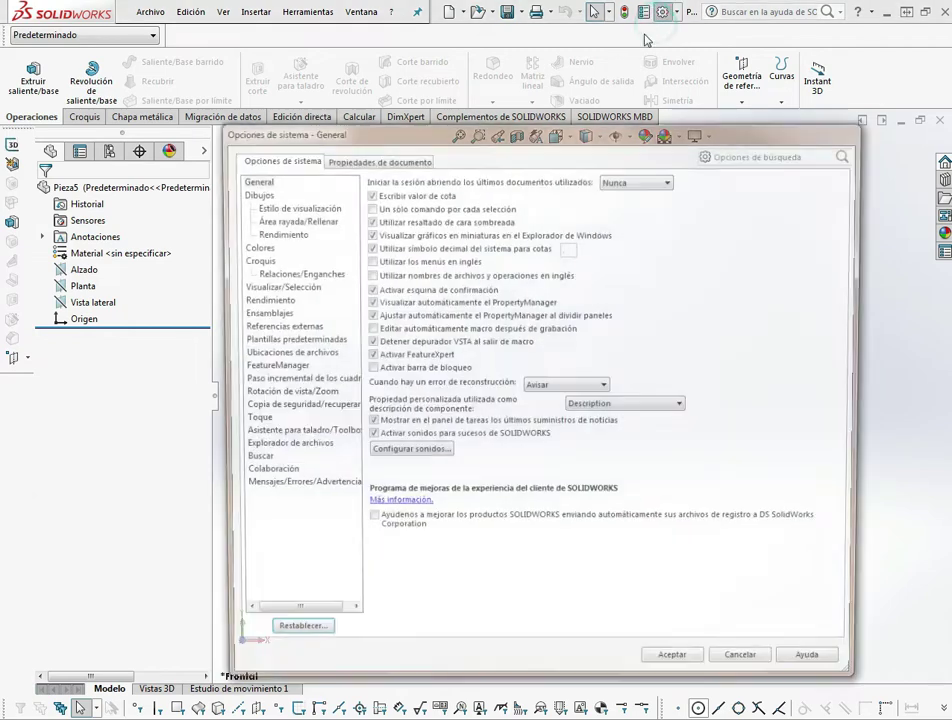
click(372, 158)
click(266, 287)
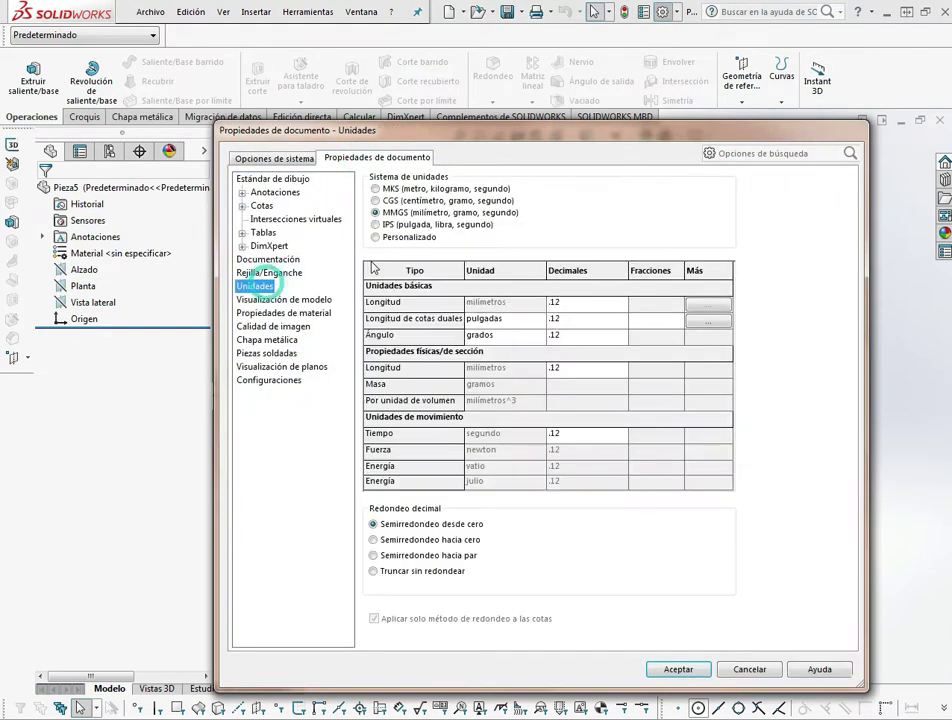
click(390, 226)
click(588, 304)
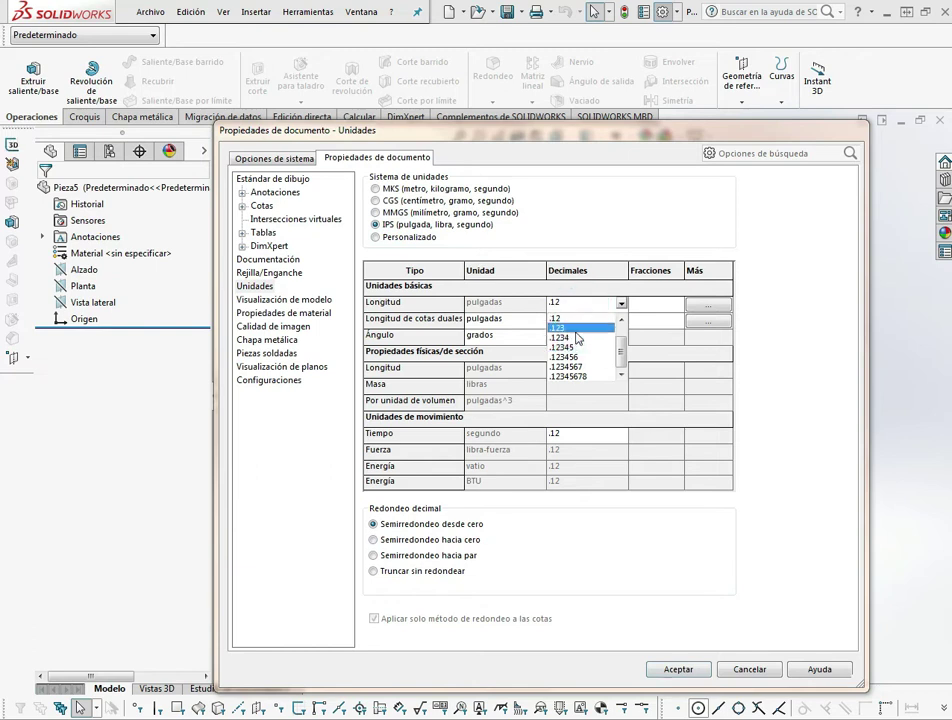
click(576, 328)
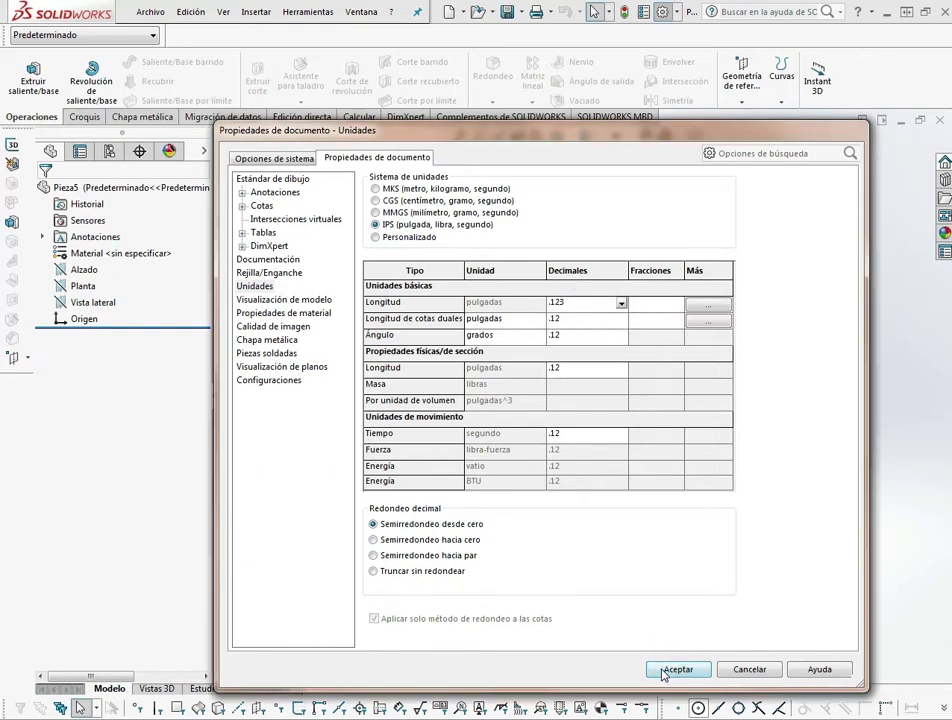
click(663, 670)
click(84, 269)
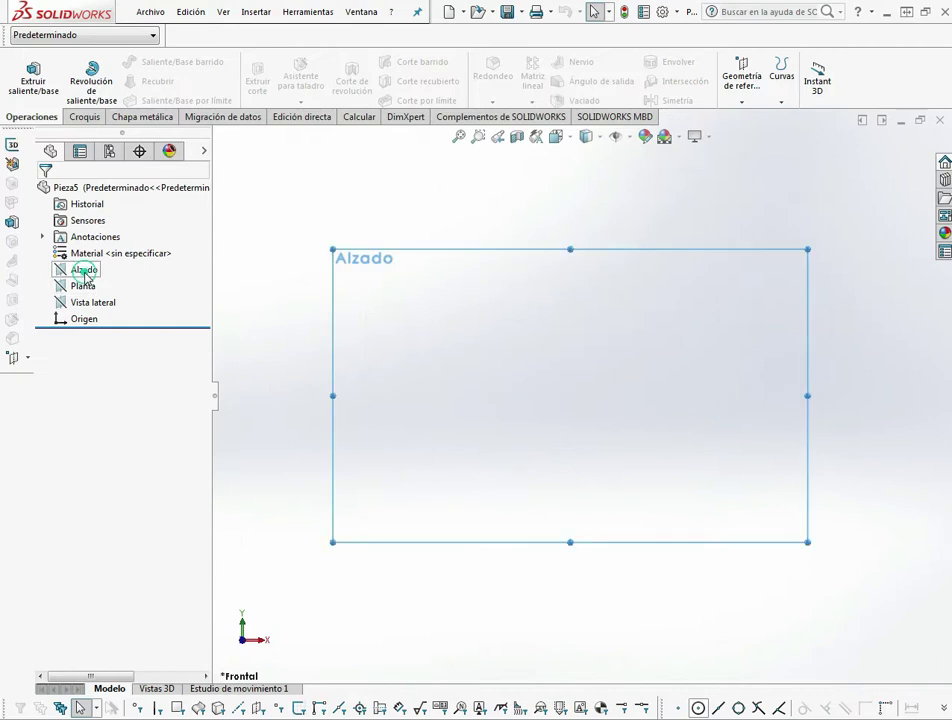
Draw a circle centred on the origin and dimension its diameter to 10.266.
click(84, 117)
click(133, 59)
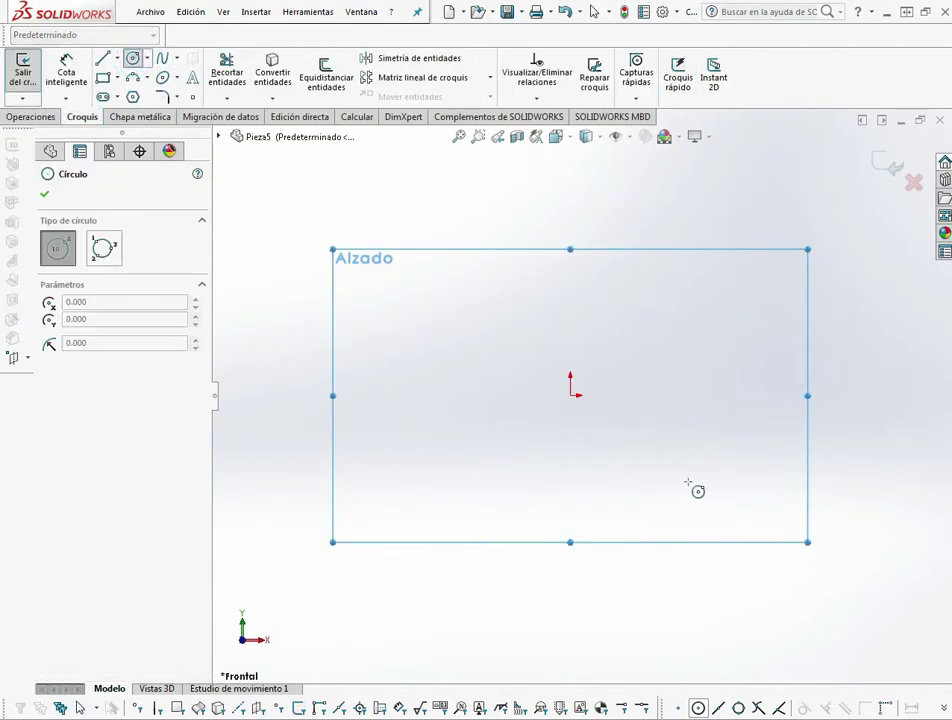
click(570, 395)
click(705, 498)
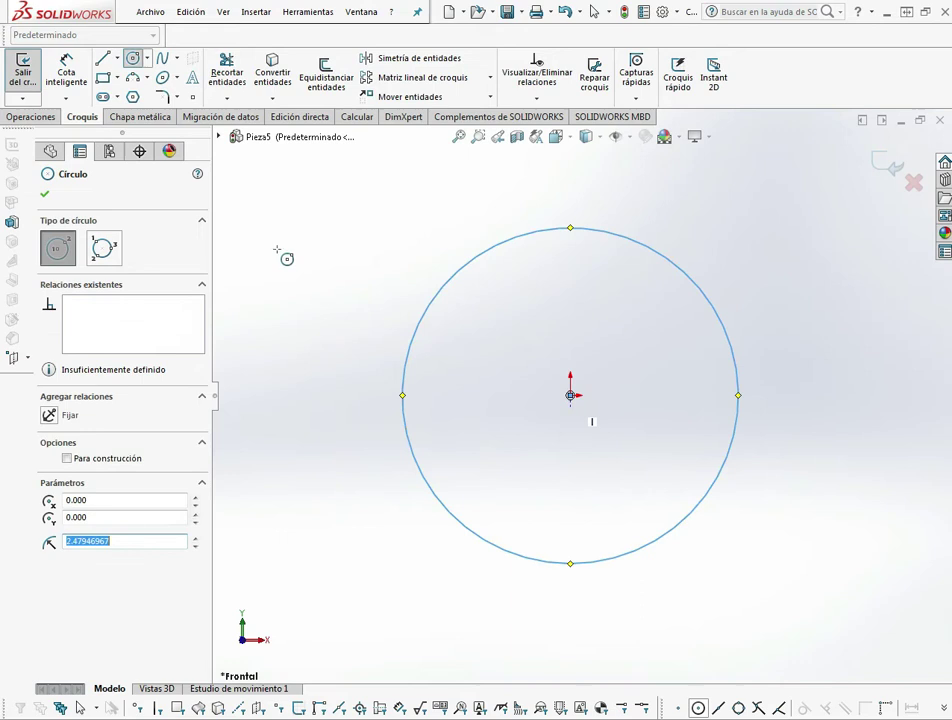
key(Escape)
click(65, 87)
click(674, 264)
click(700, 265)
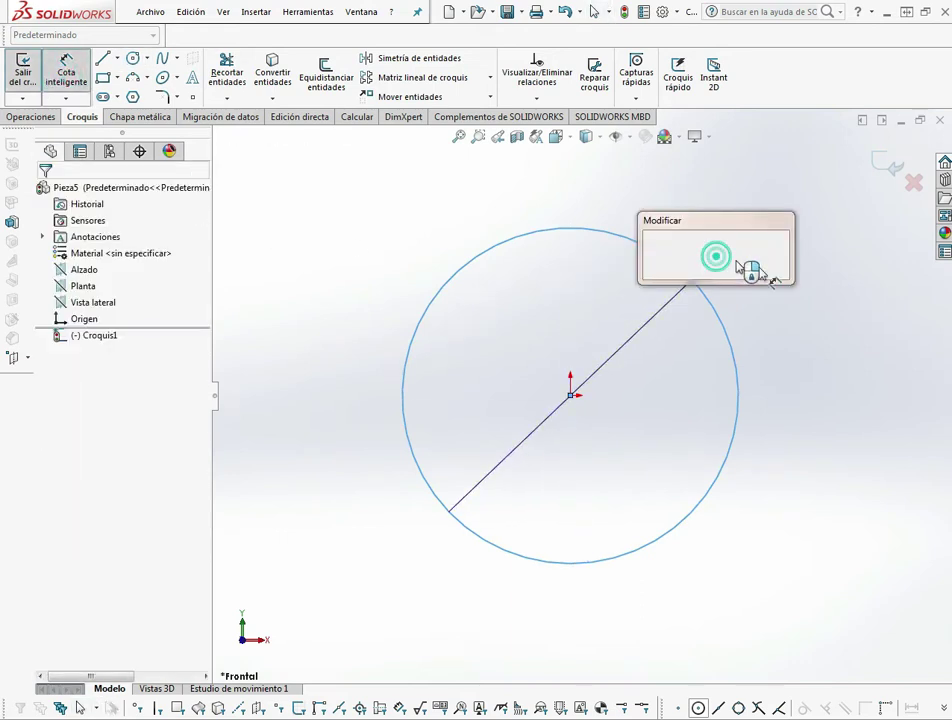
text(10.266)
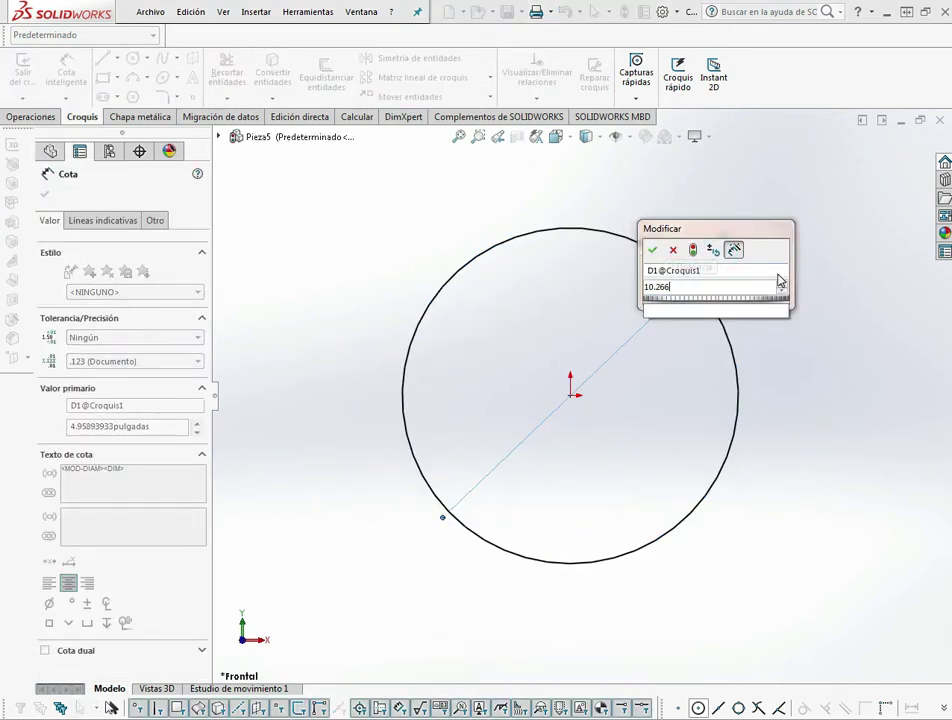
click(656, 248)
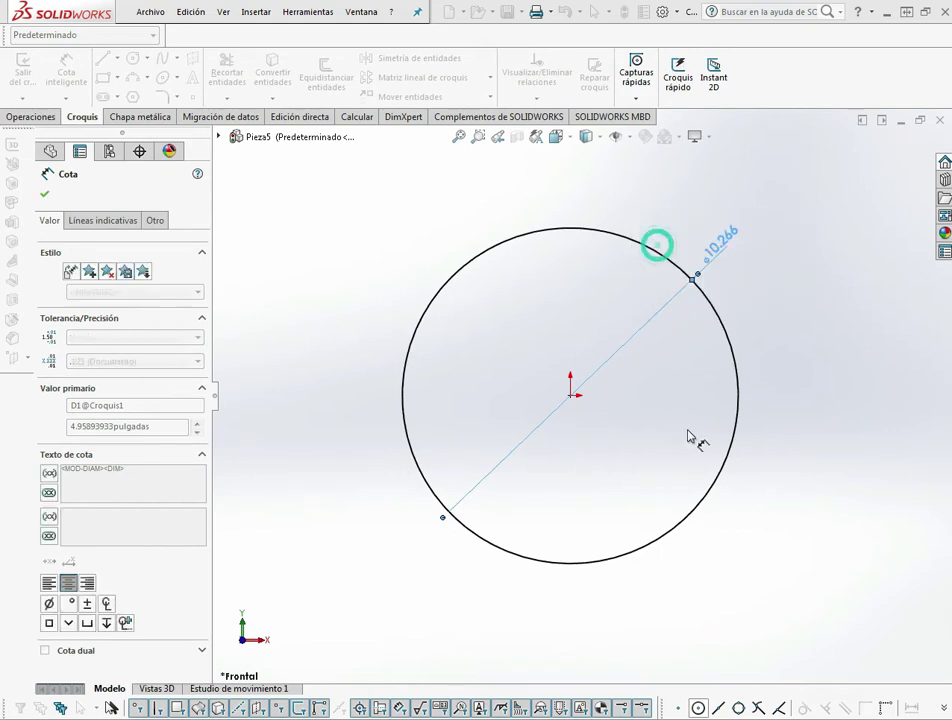
Draw a horizontal line across the circle through the origin and trim away the upper arc.
click(97, 56)
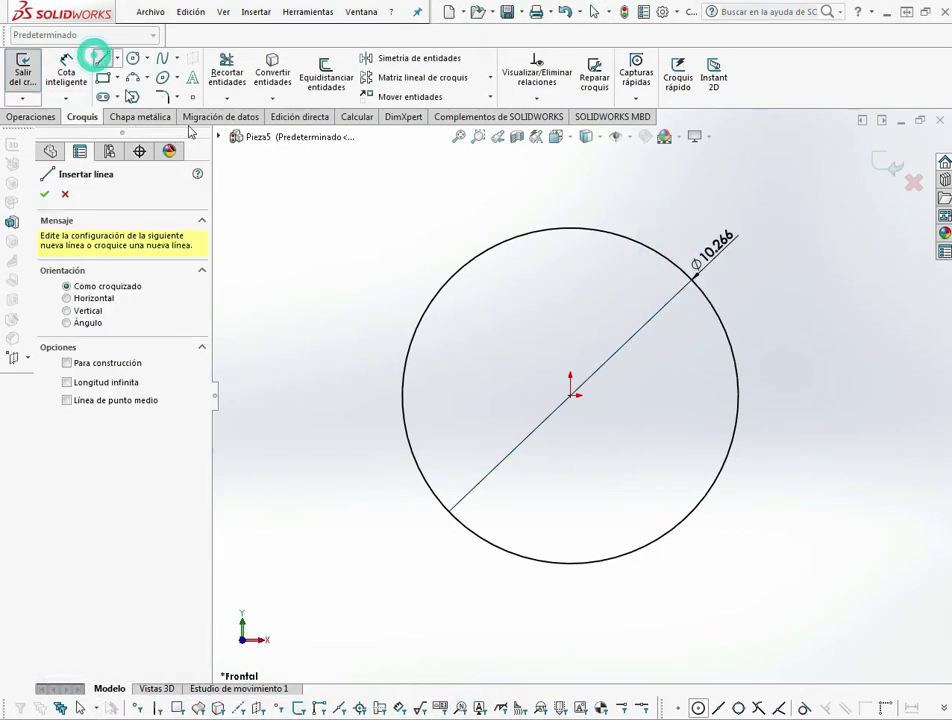
click(403, 395)
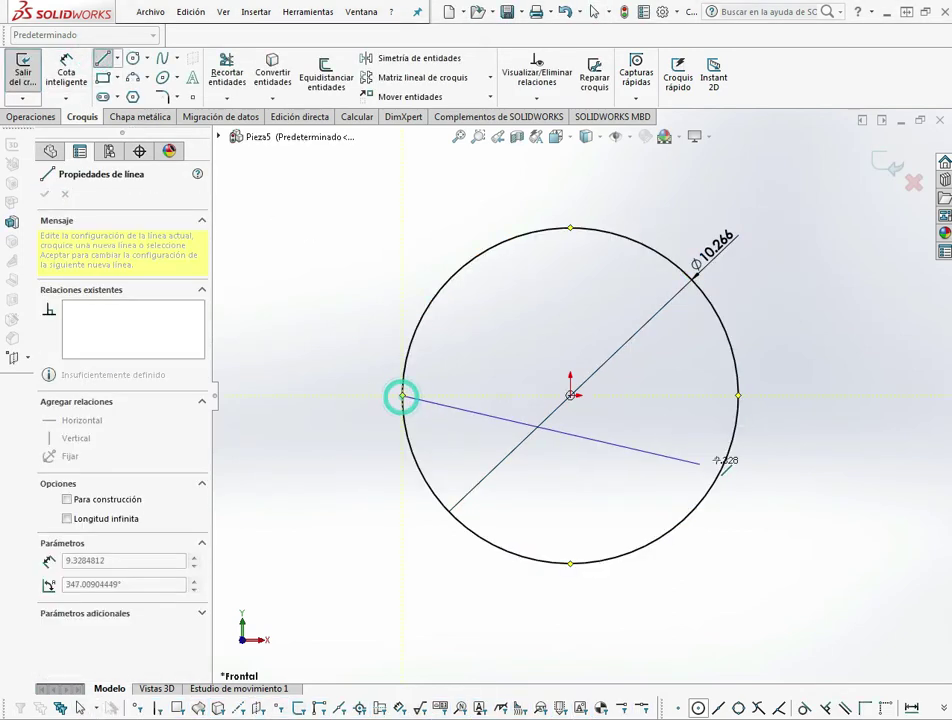
click(738, 395)
key(Escape)
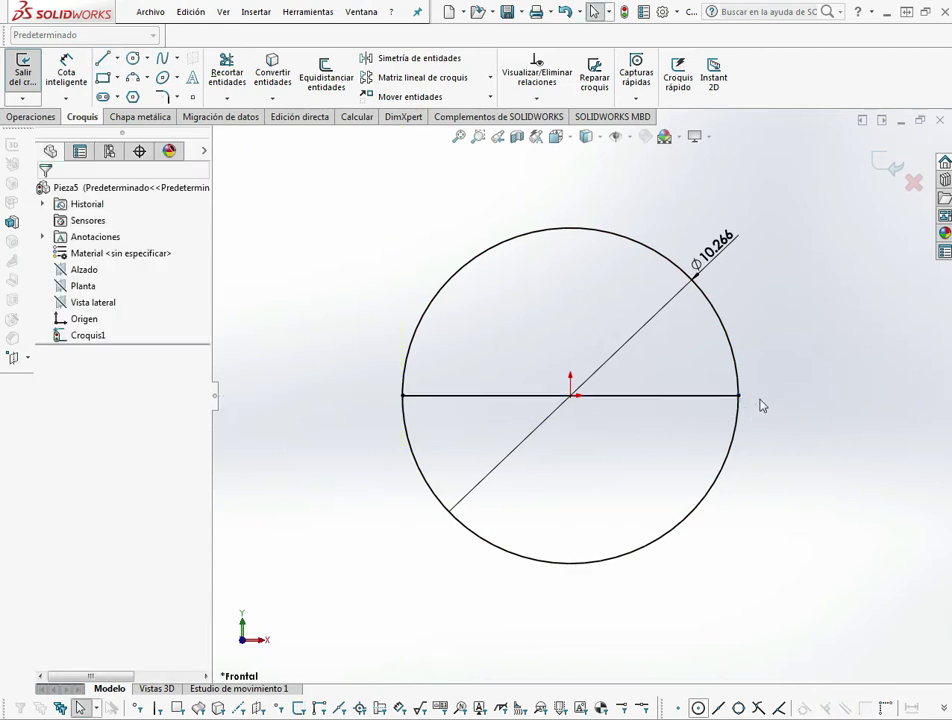
click(227, 75)
drag(438, 199, 580, 266)
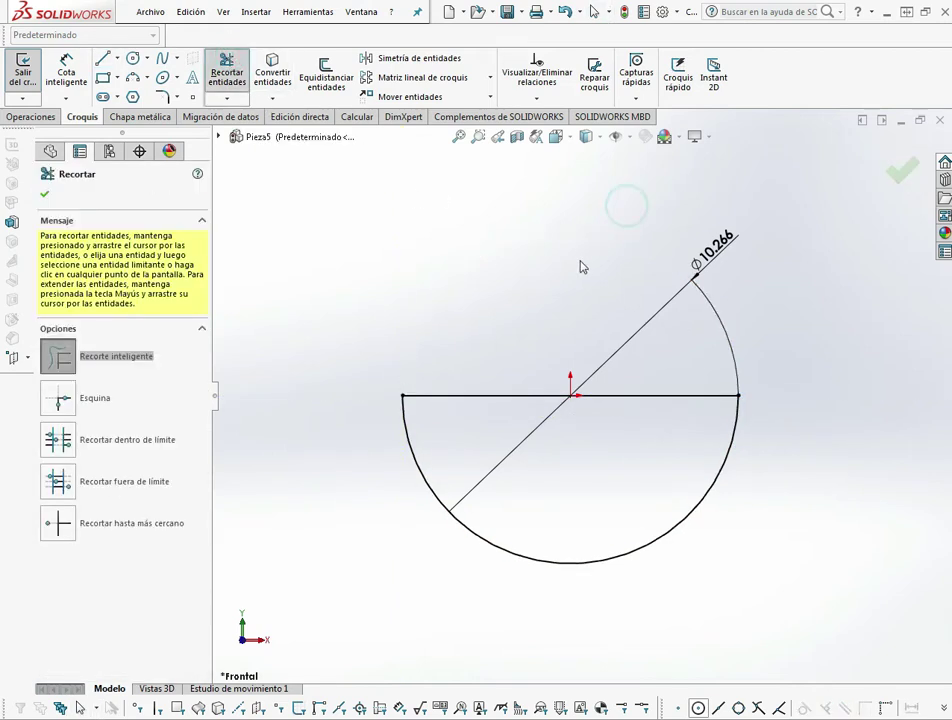
key(Escape)
click(31, 116)
Extrude the half-circle sketch Mid Plane to a depth of 14.375 in.
click(33, 72)
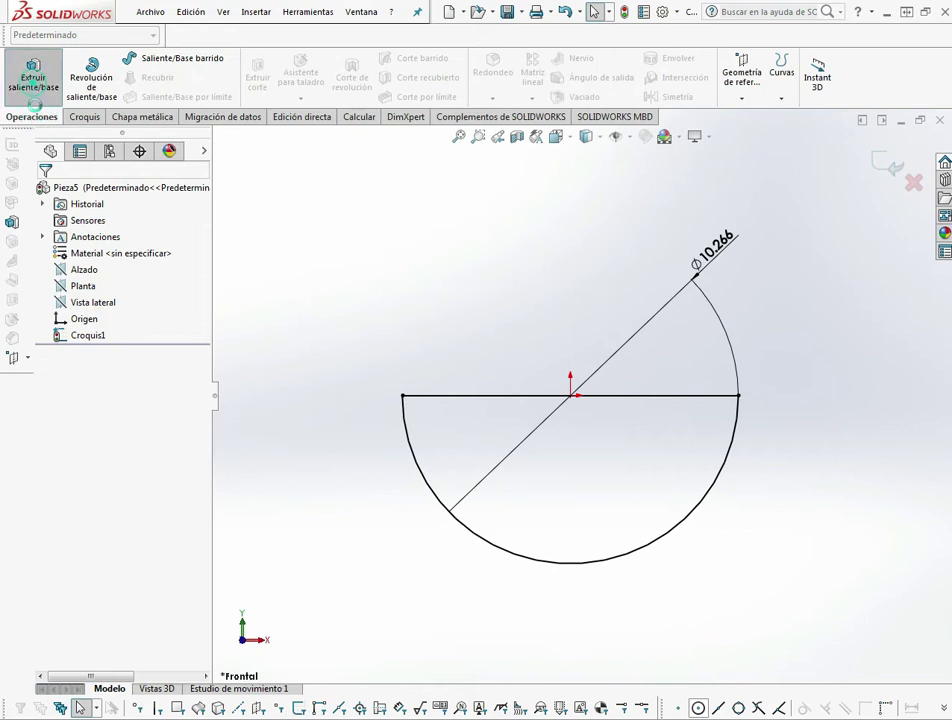
click(140, 284)
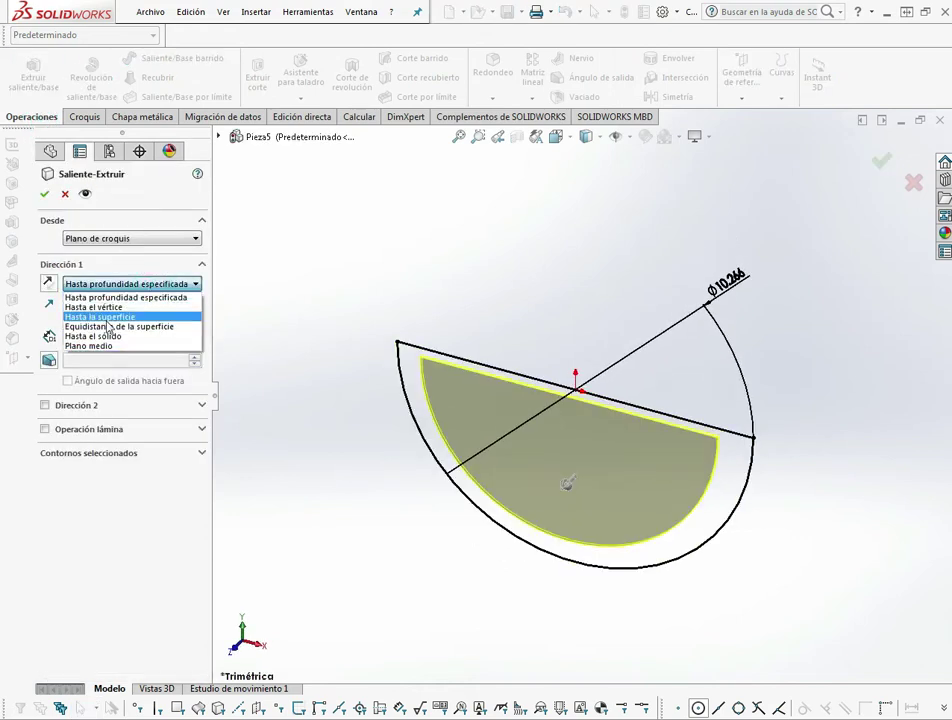
click(104, 347)
click(143, 343)
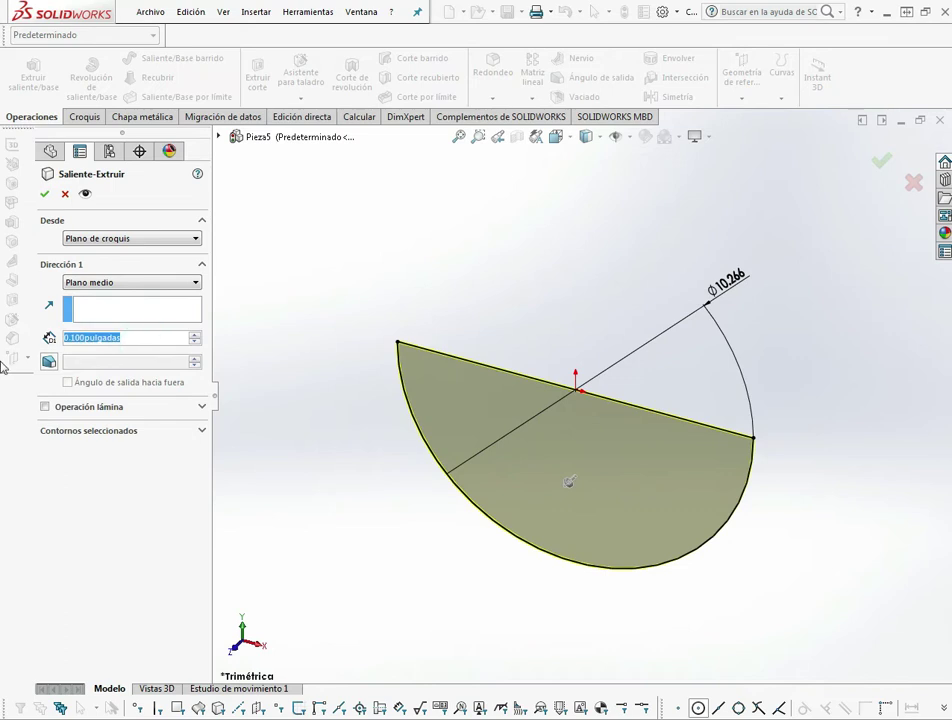
text(14.375)
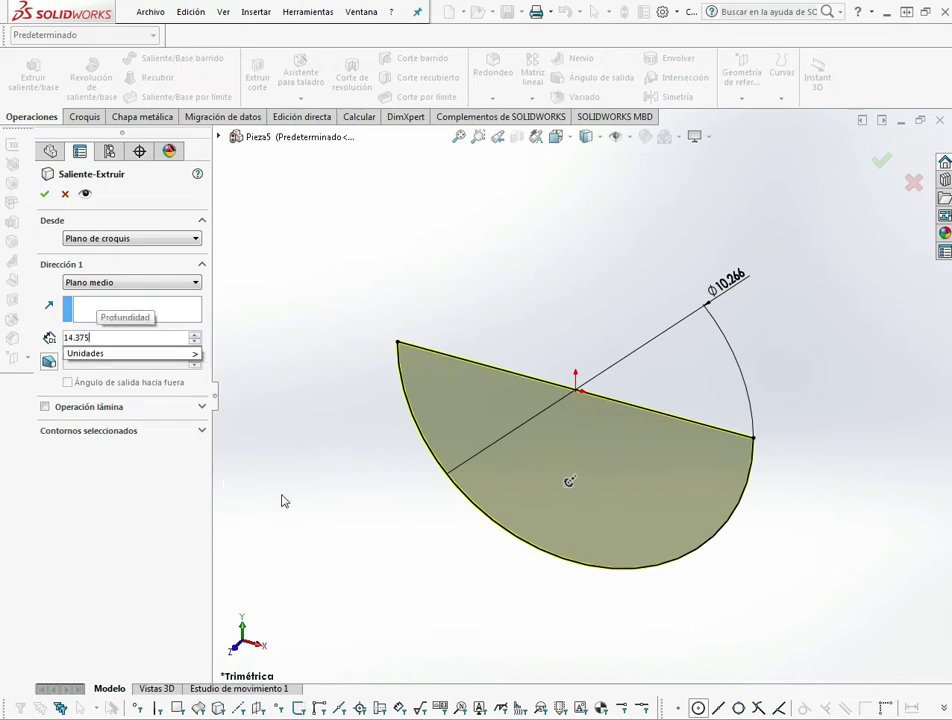
key(Return)
click(43, 196)
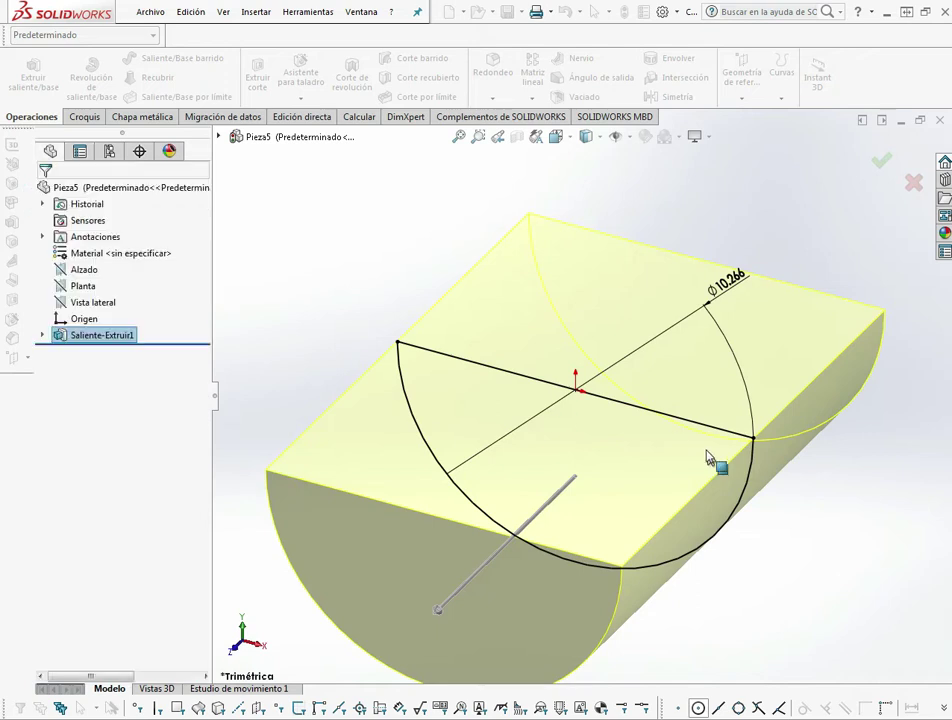
Start a sketch on the half-cylinder's flat end face and draw a circle centred on its top edge.
click(83, 116)
click(133, 59)
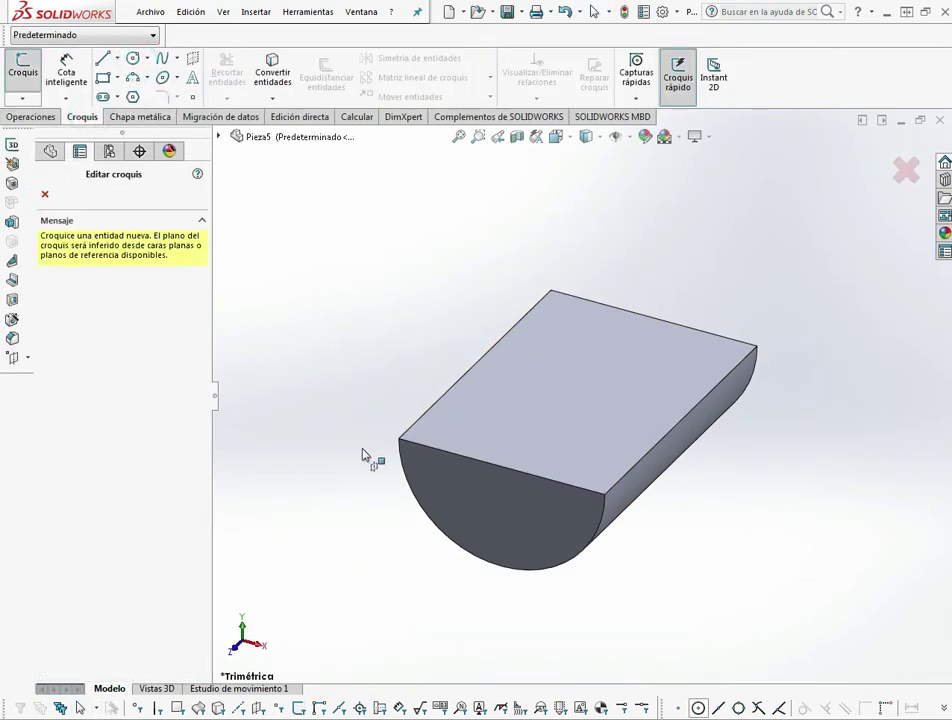
click(481, 502)
key(Escape)
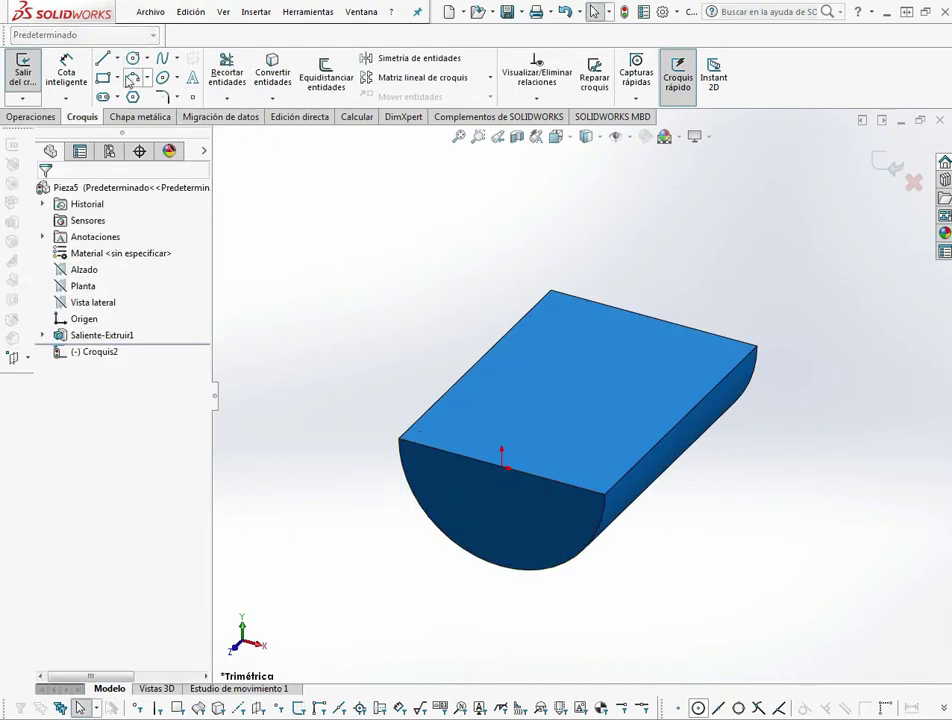
click(135, 60)
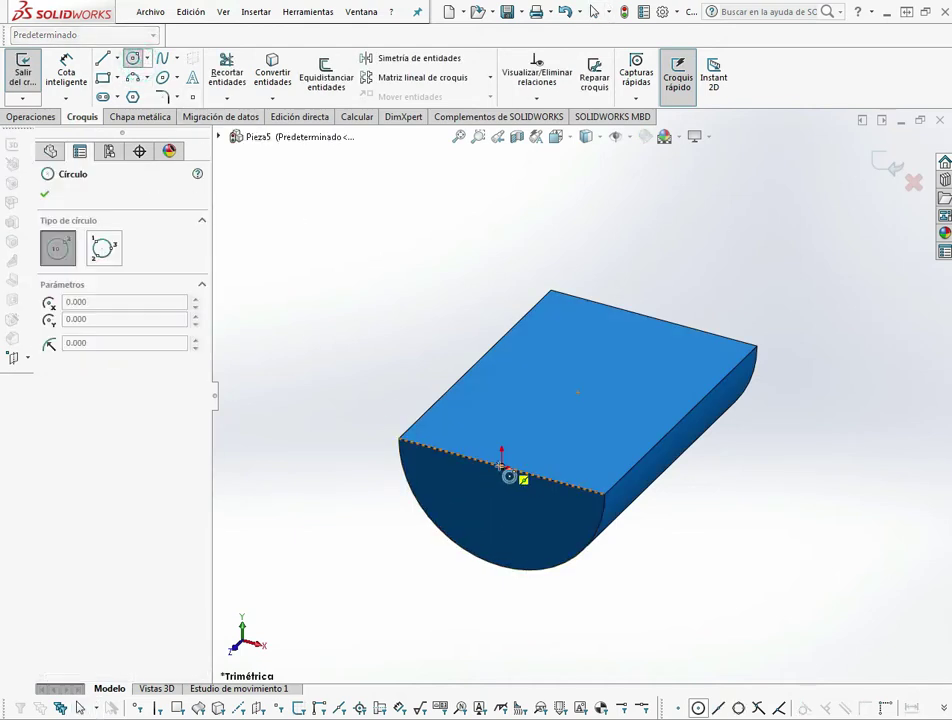
click(502, 466)
click(532, 500)
key(Escape)
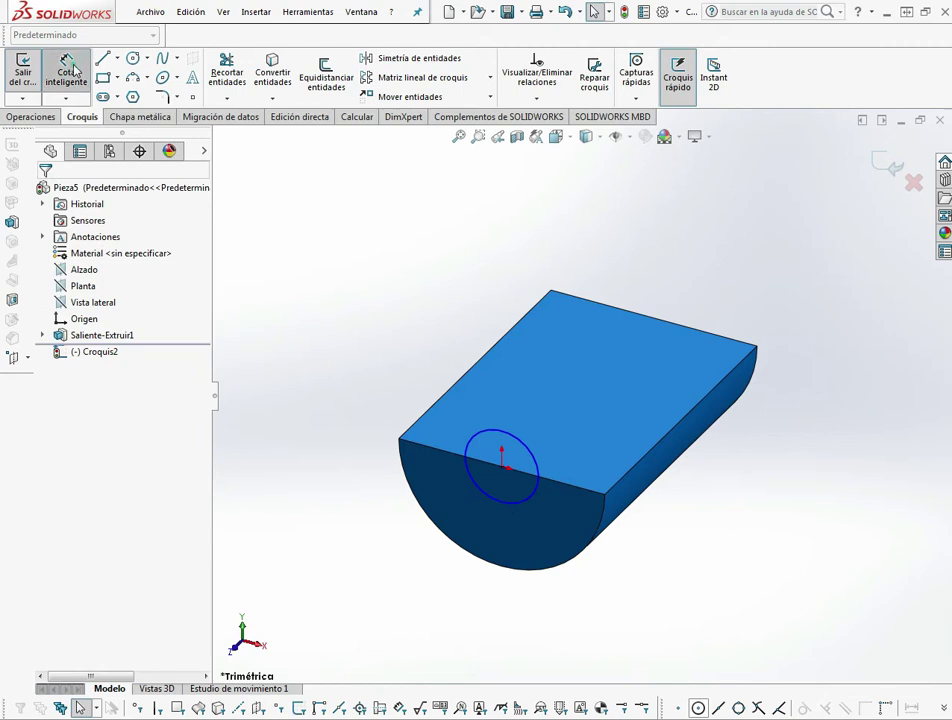
Dimension the circle's diameter to 4.766.
click(74, 70)
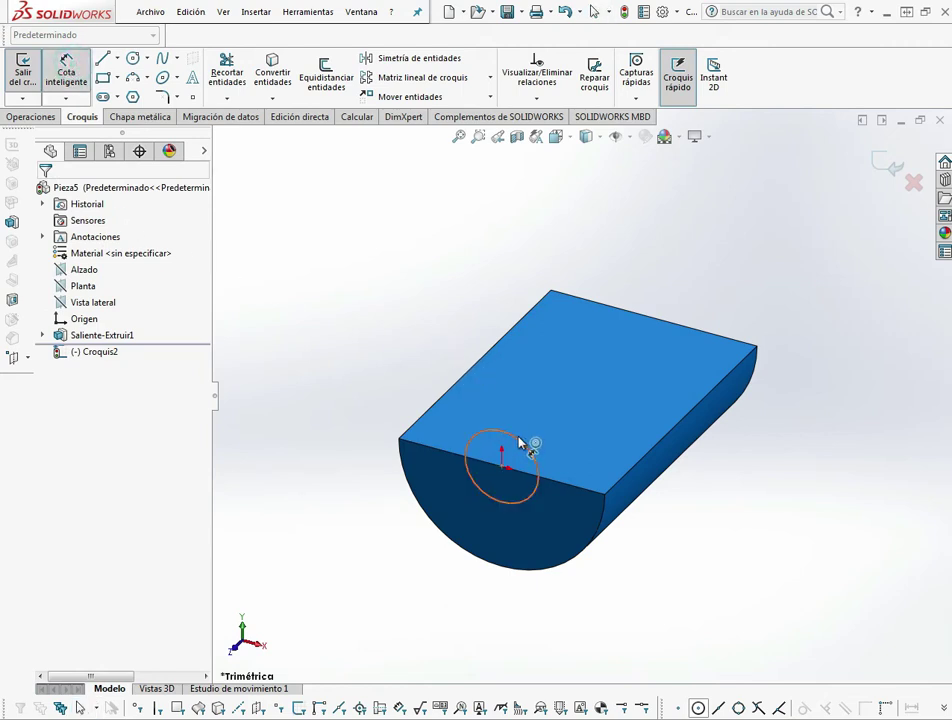
key(Escape)
click(101, 59)
click(66, 70)
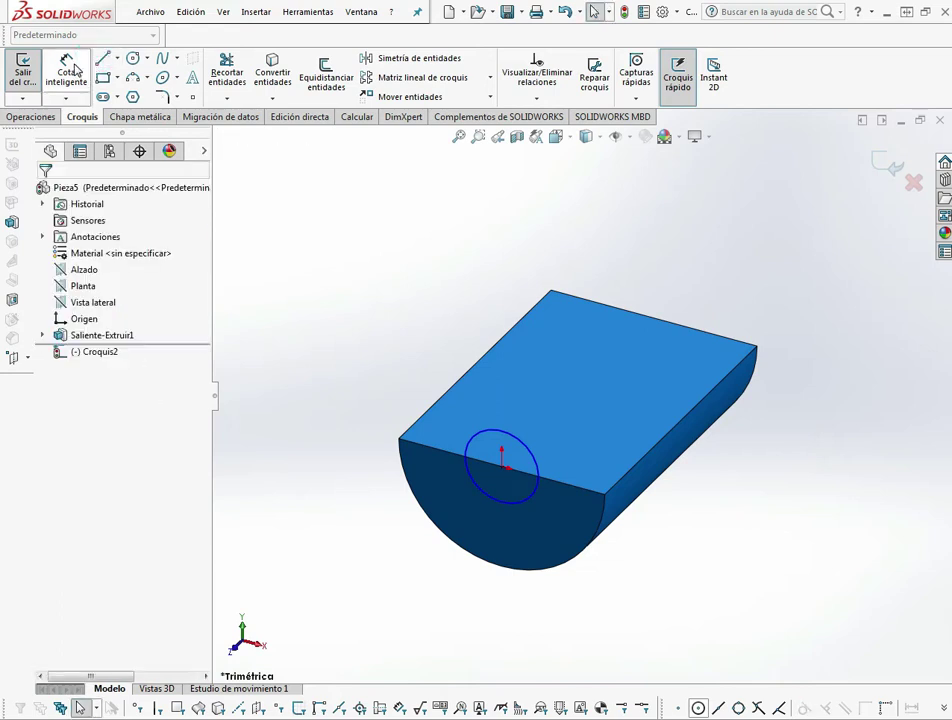
click(514, 444)
click(590, 393)
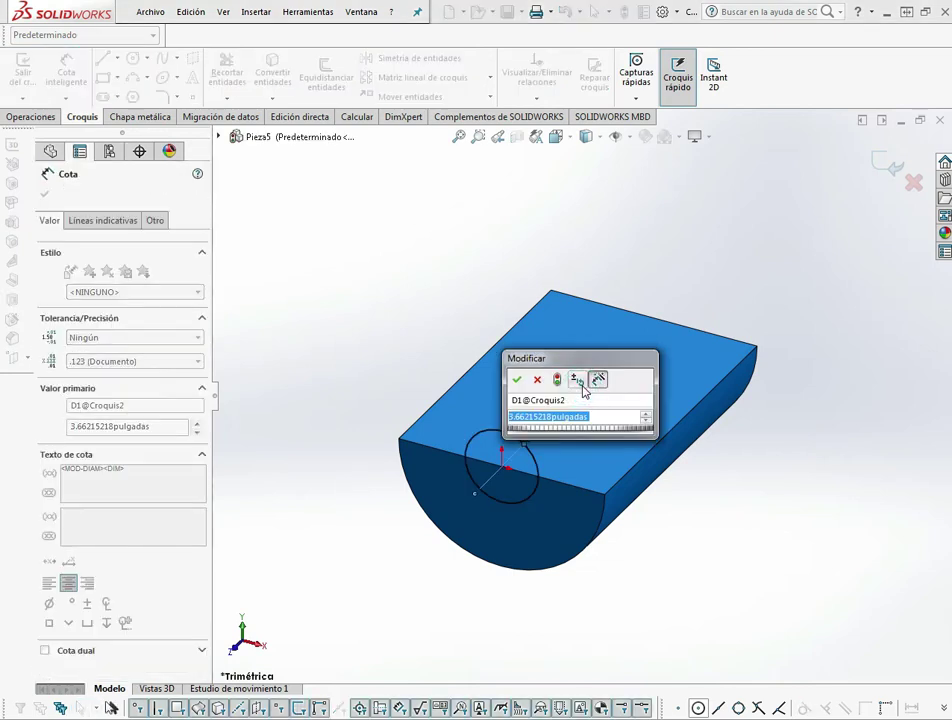
text(4.766)
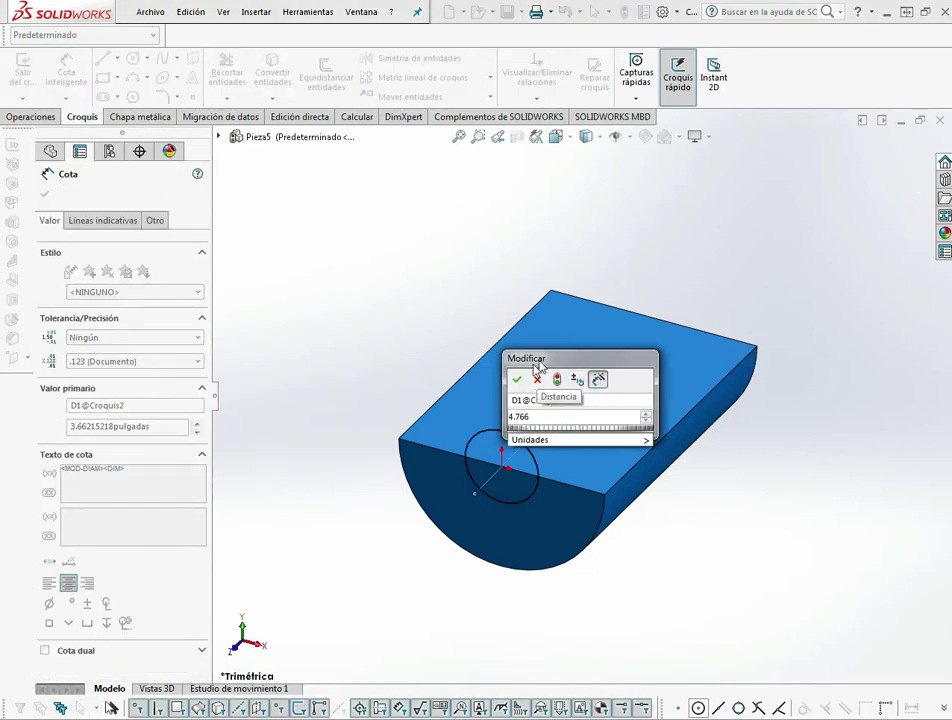
click(517, 384)
key(Escape)
scroll(640, 470, down, 3)
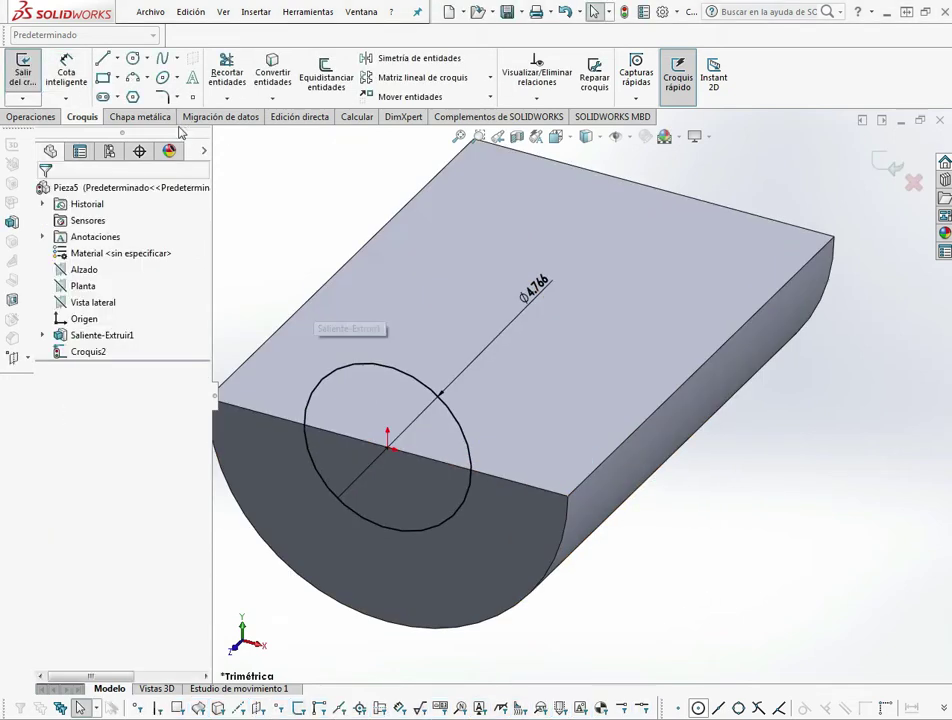
Try the Line and Trim tools on the circle, then cancel both.
click(104, 60)
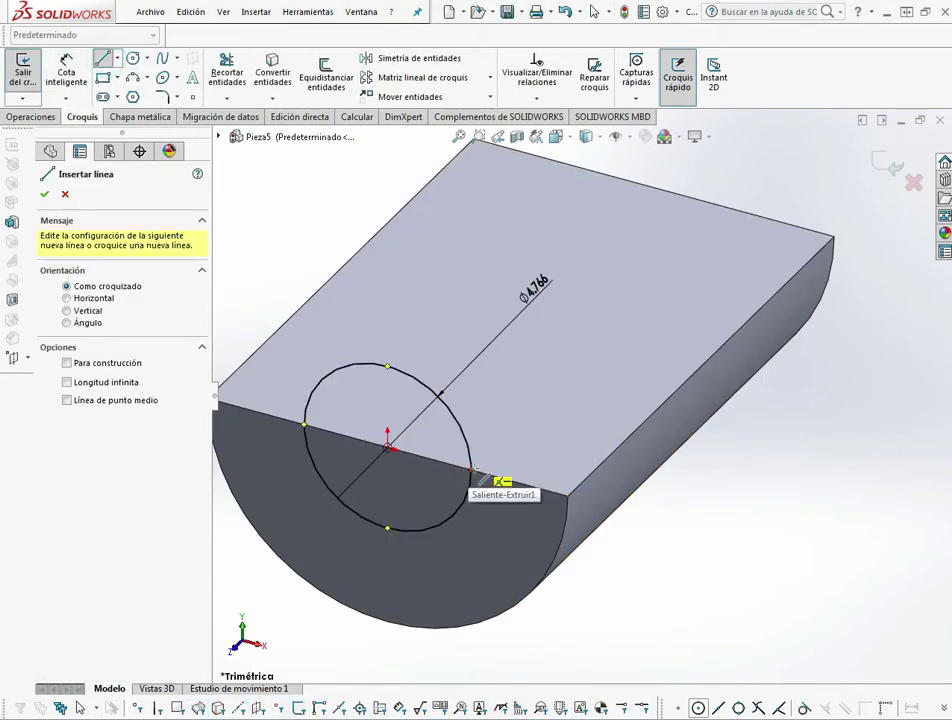
click(472, 470)
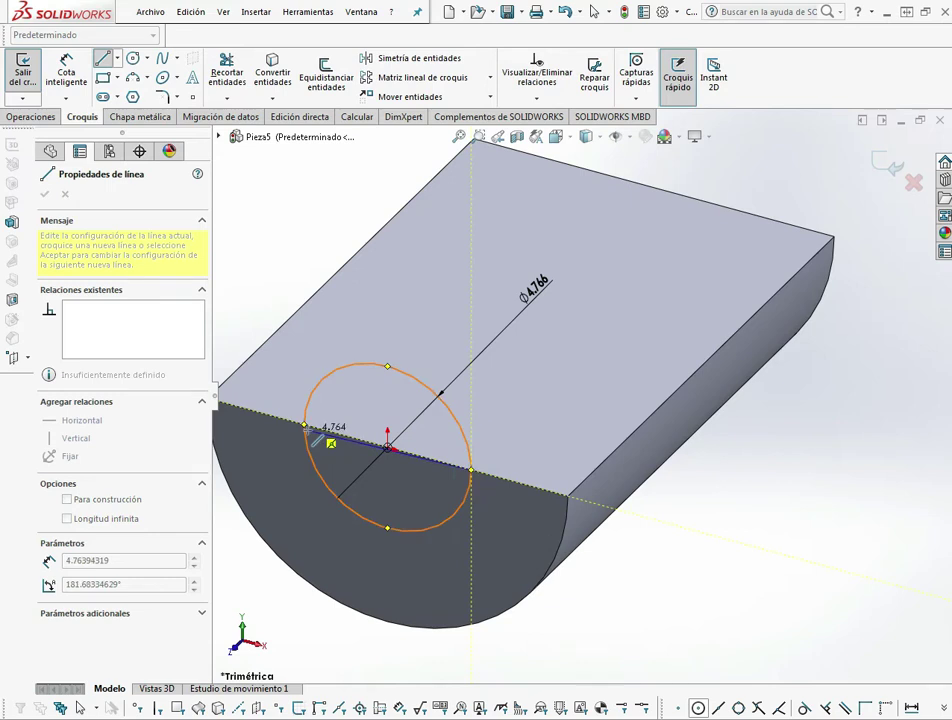
key(Escape)
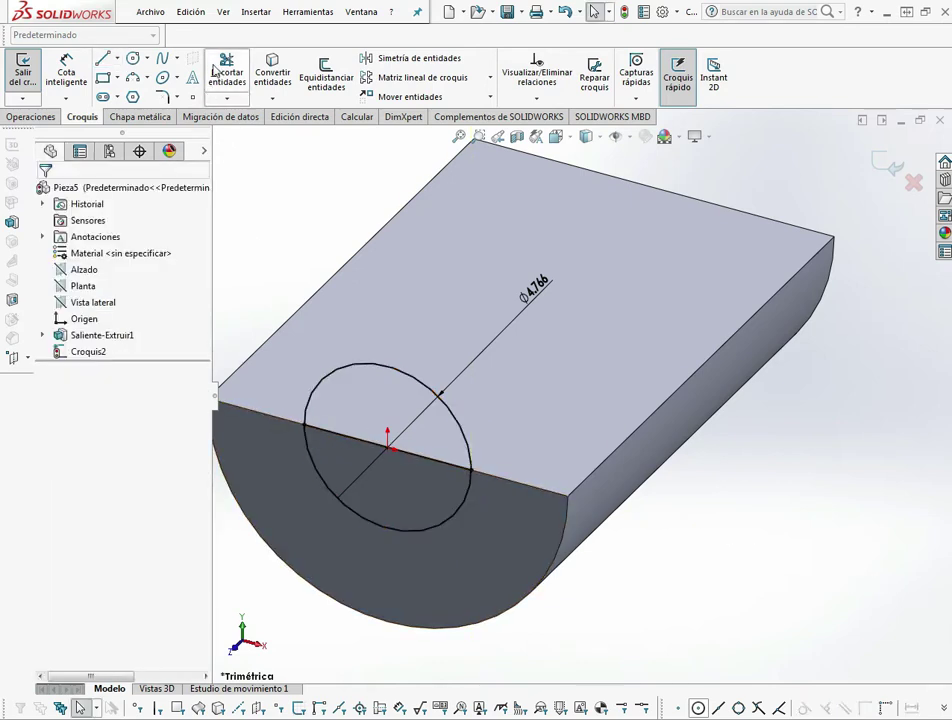
click(214, 68)
key(Escape)
scroll(400, 405, up, 3)
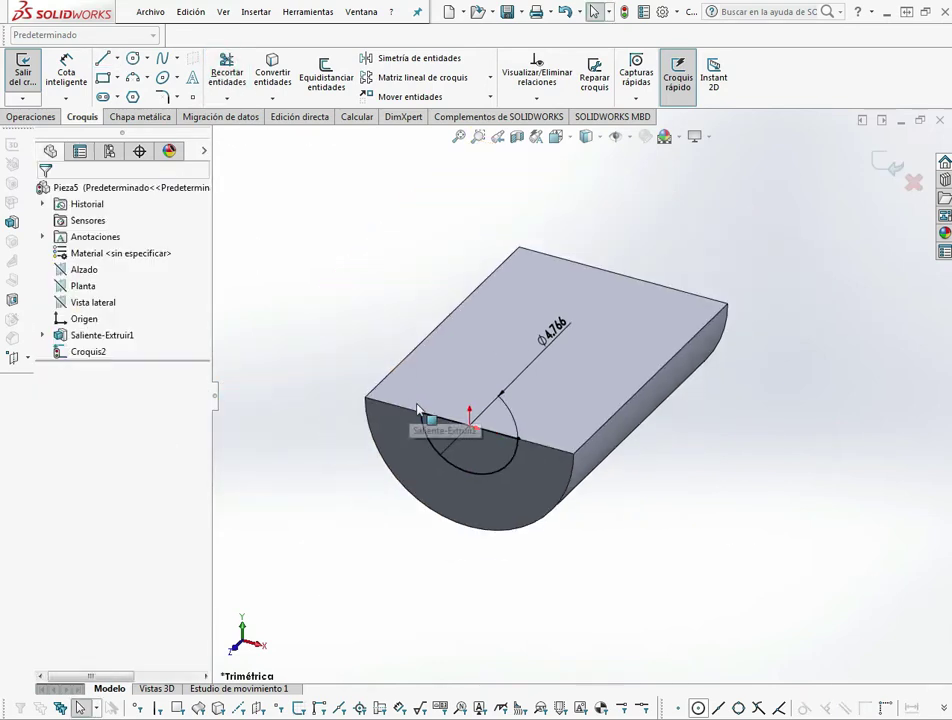
scroll(470, 425, down, 2)
click(40, 116)
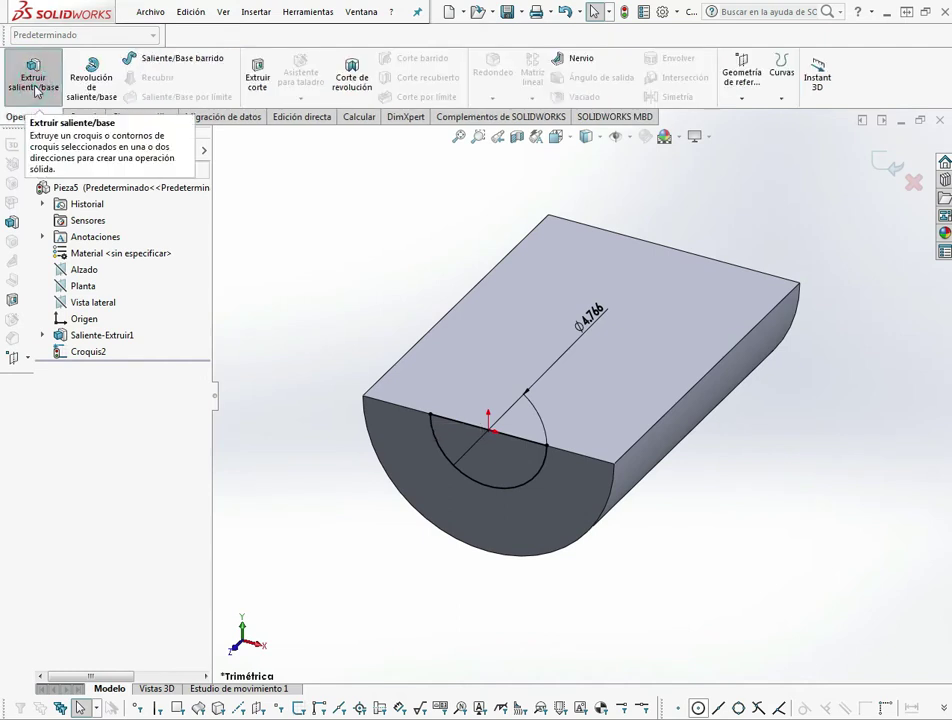
Extrude the circle sketch as a boss 0.625 in deep.
click(32, 80)
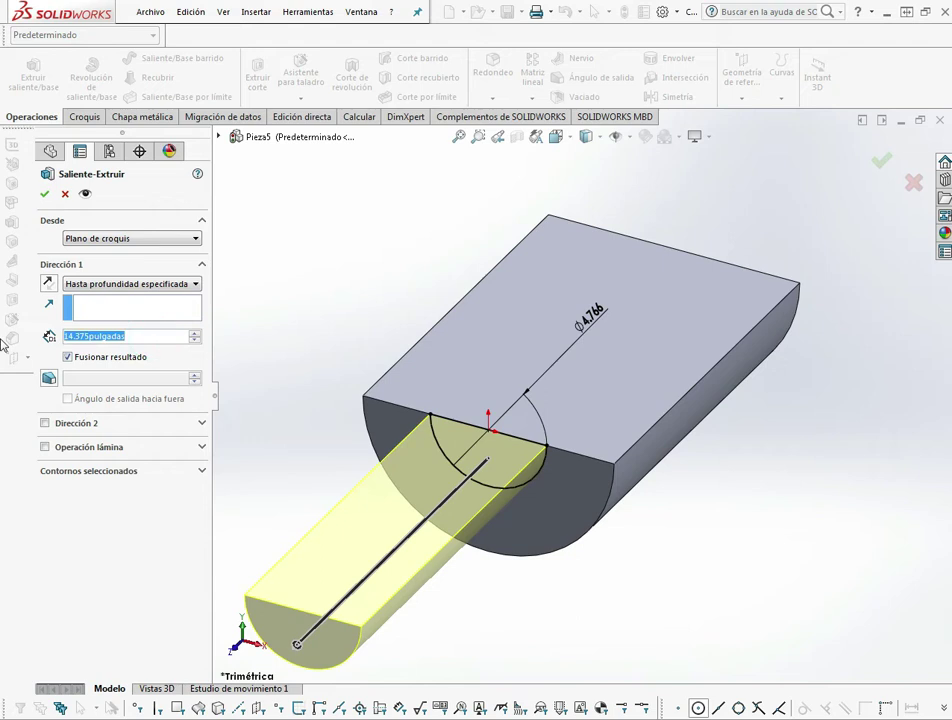
text(.625)
click(259, 254)
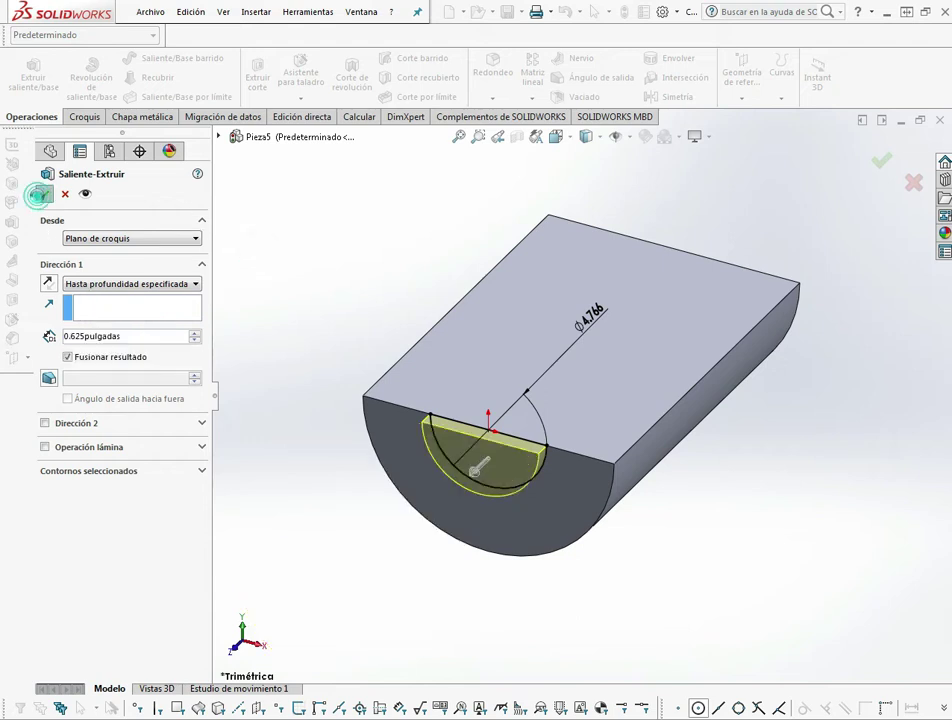
click(85, 116)
Sketch on the part's opposite end face and convert that face's outline into the sketch.
click(22, 65)
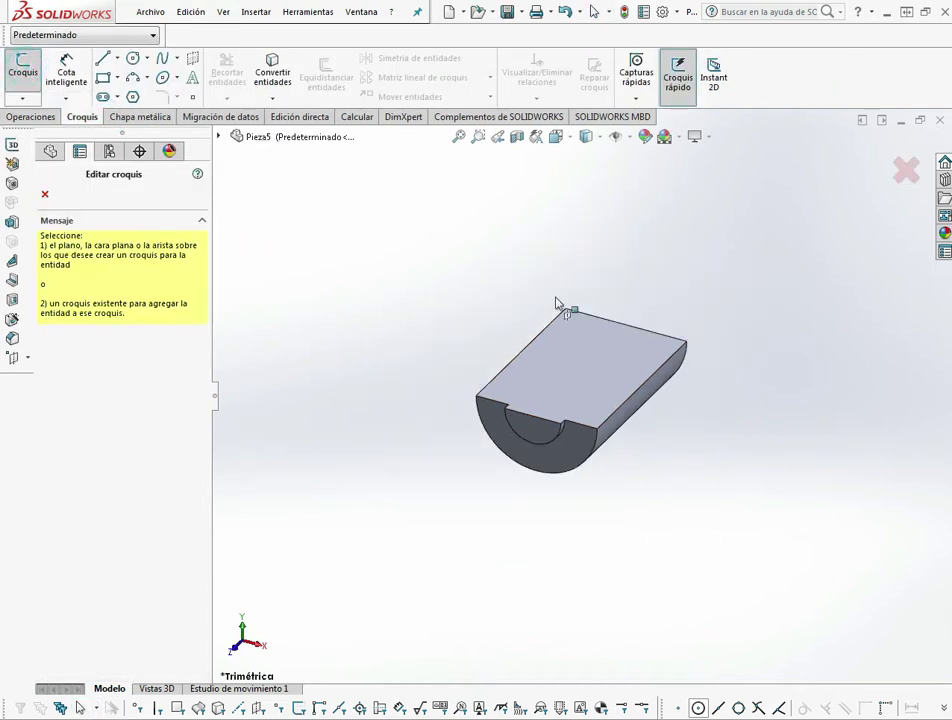
middle_drag(557, 303, 697, 374)
click(671, 350)
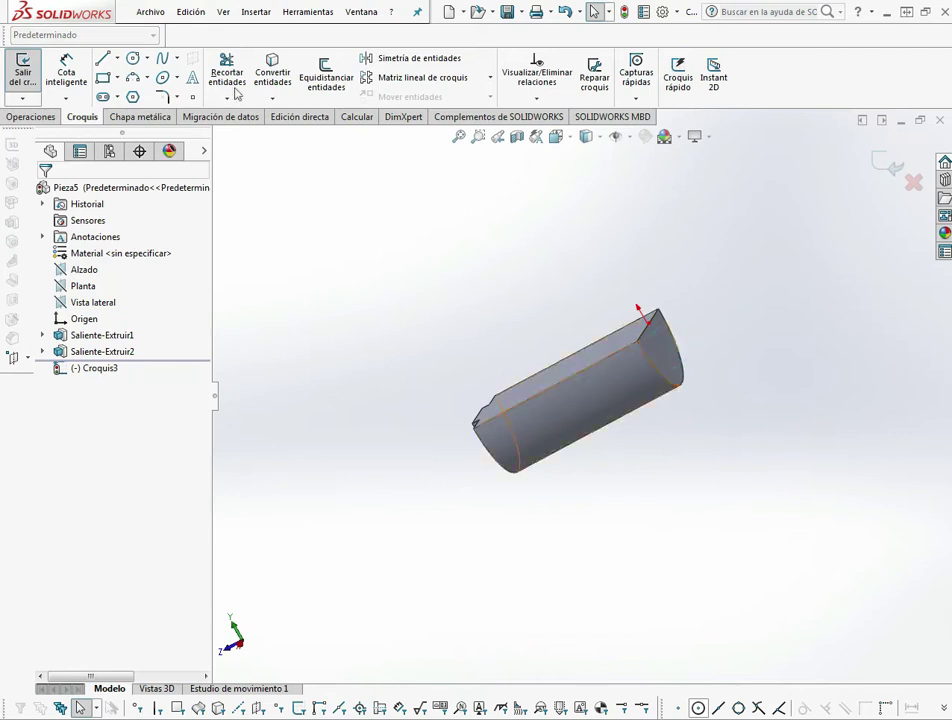
click(262, 68)
middle_drag(323, 212, 485, 457)
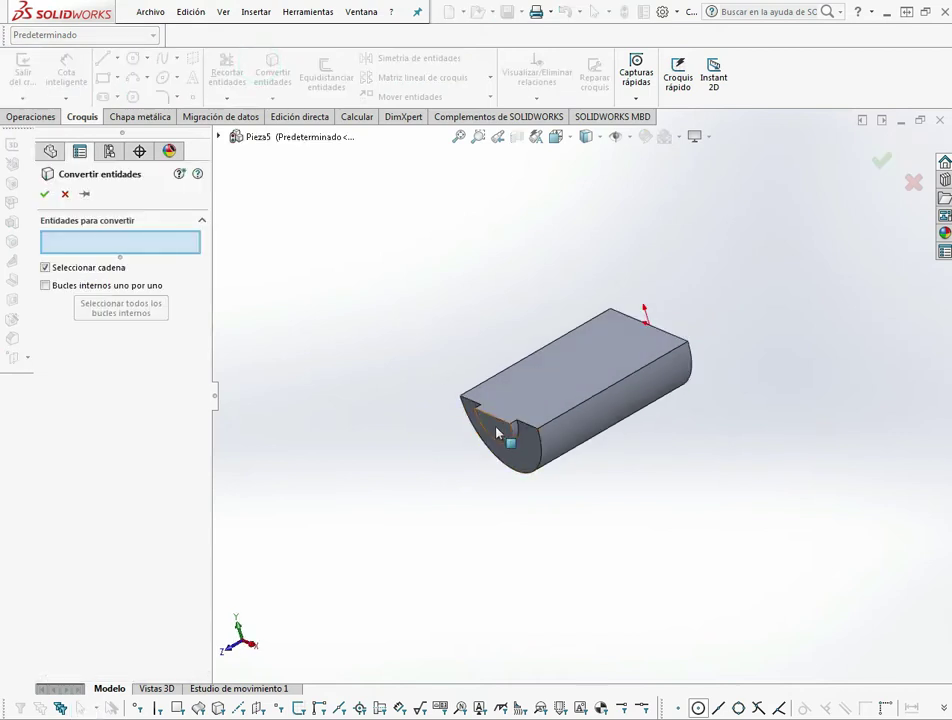
click(497, 432)
click(45, 194)
Extrude the converted outline as a 0.625 in boss.
middle_drag(600, 420, 682, 378)
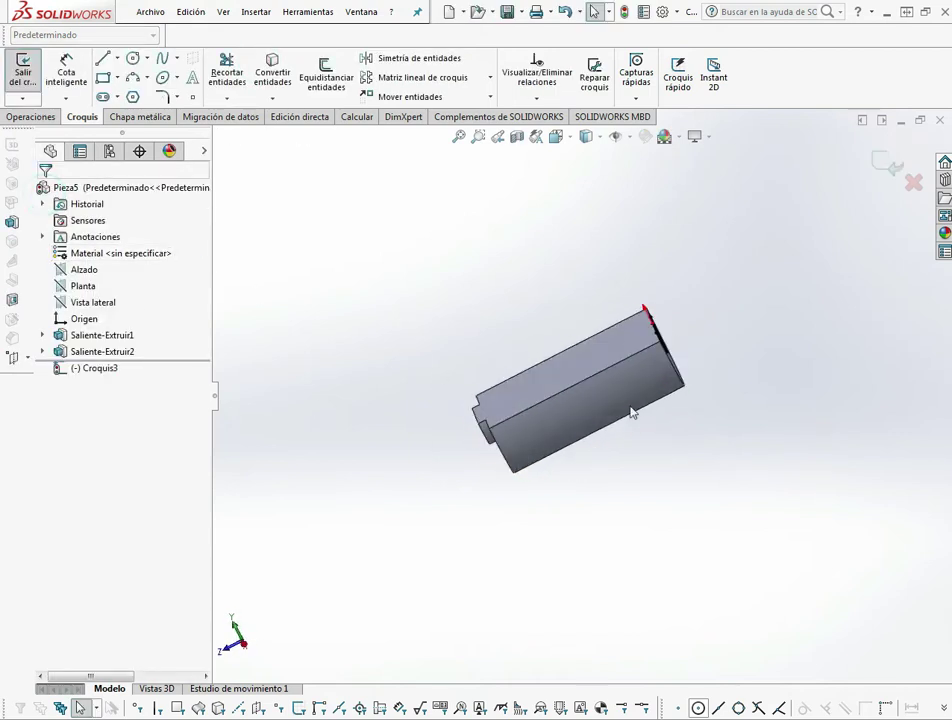
click(30, 116)
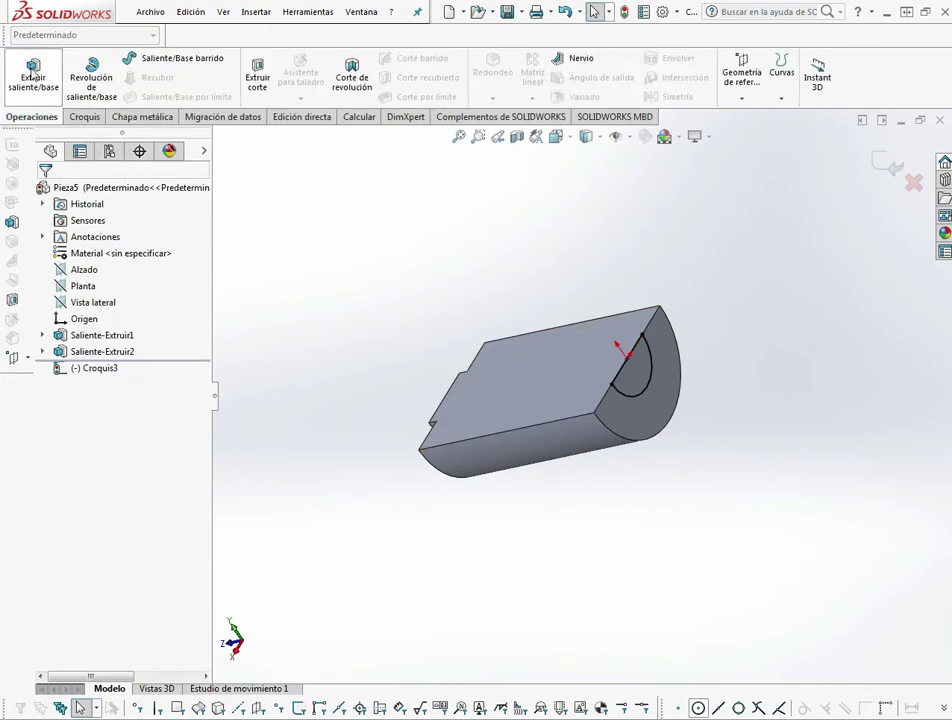
click(33, 70)
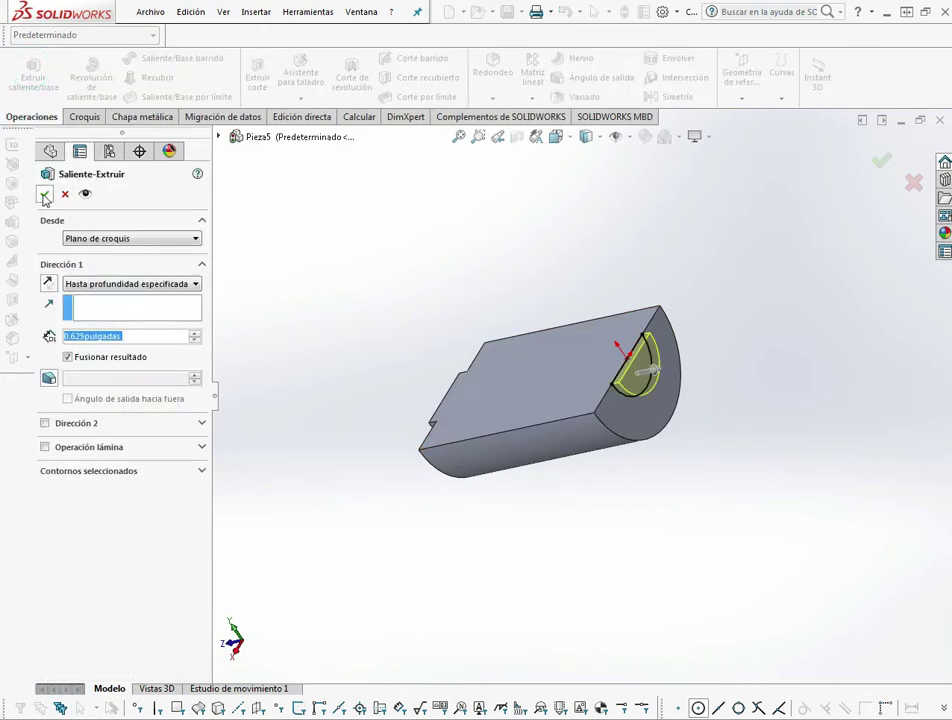
mouse_move(491, 550)
middle_down()
mouse_move(577, 497)
mouse_move(584, 280)
middle_up()
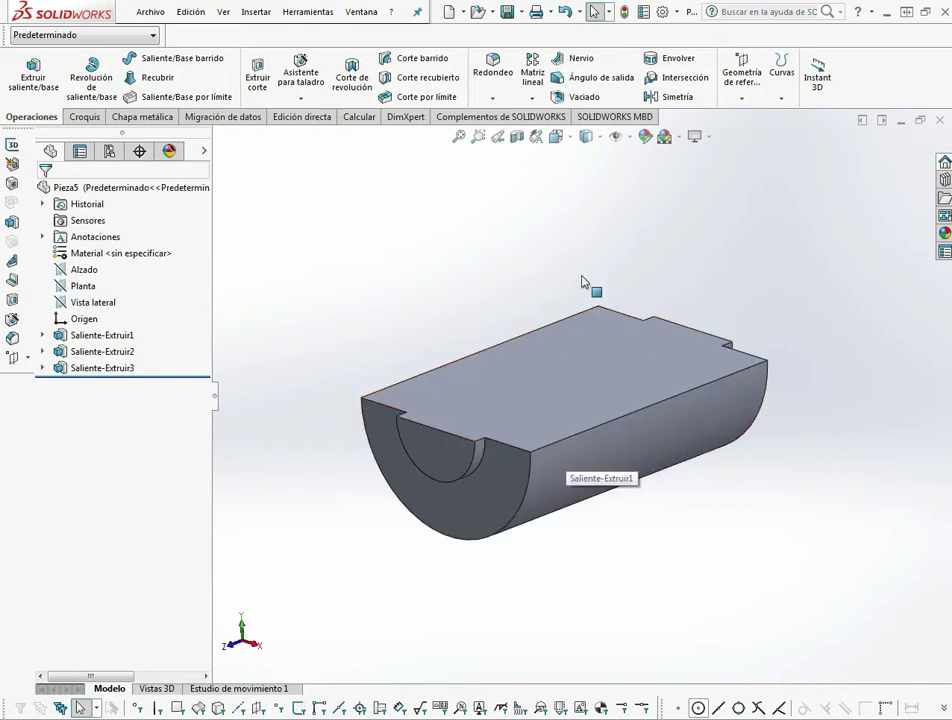
Fillet the front and back semicircular edges with a 1.5 in radius.
click(493, 99)
click(505, 116)
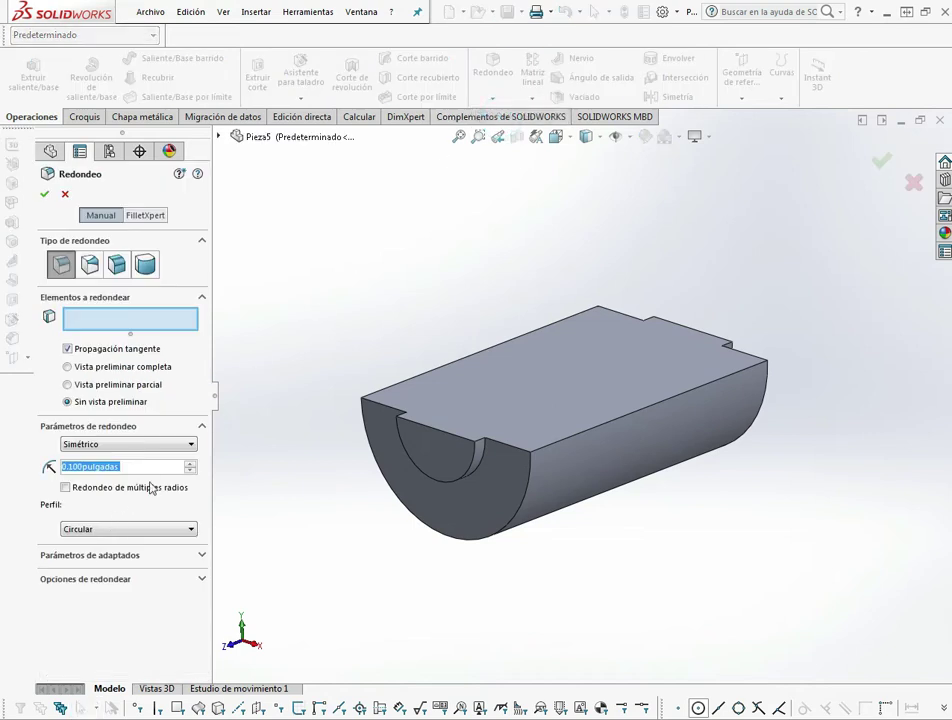
double_click(126, 467)
text(1.5)
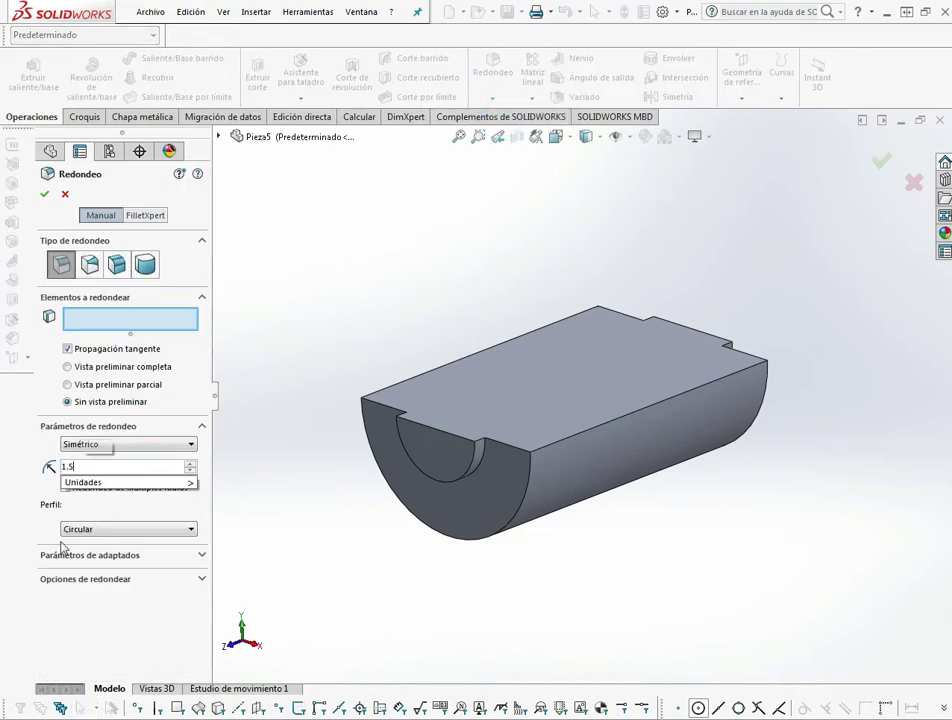
click(128, 320)
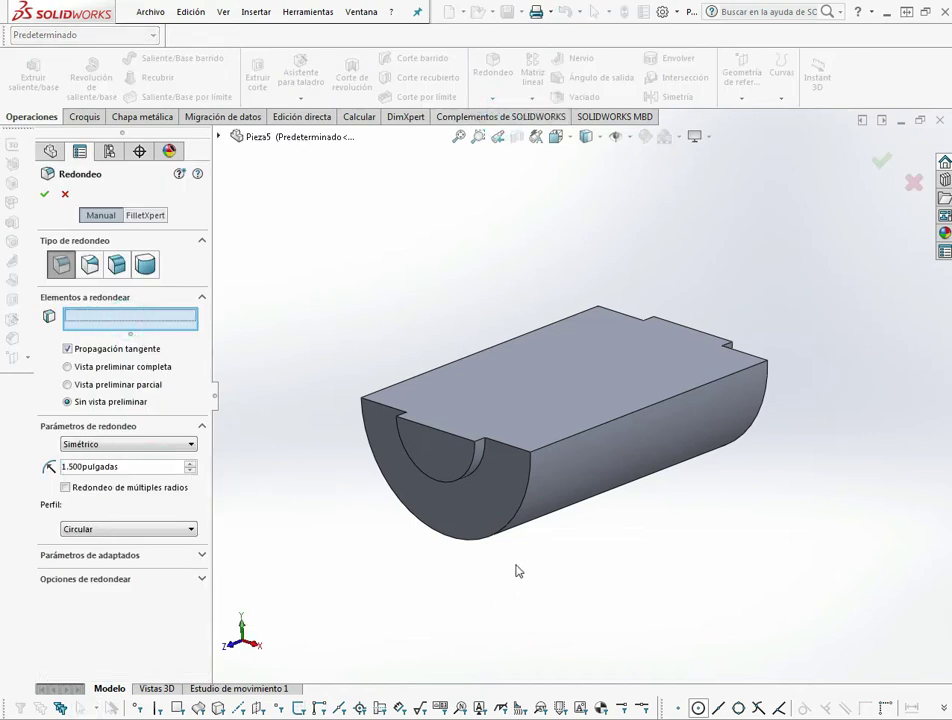
click(527, 503)
scroll(728, 451, up, 2)
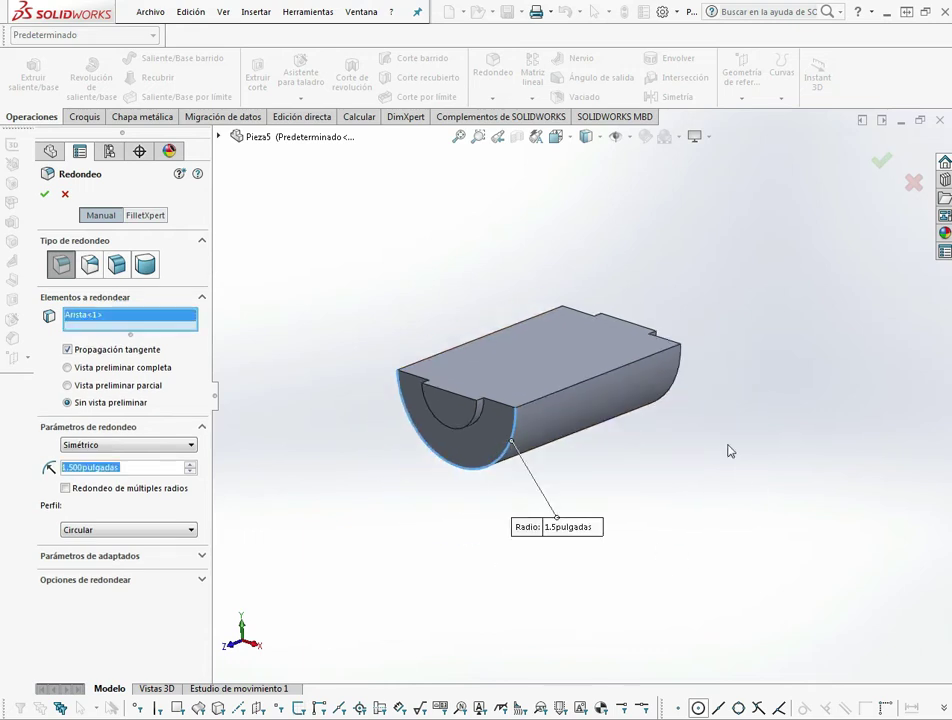
click(680, 372)
click(45, 195)
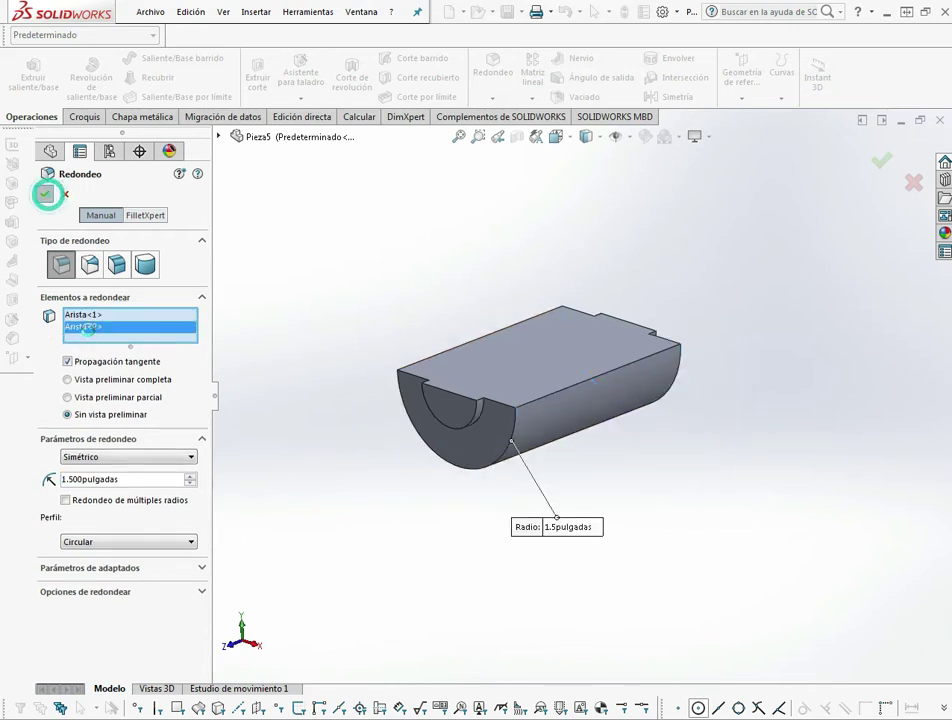
Shell the part to 0.375 in wall thickness, removing the flat top face.
middle_drag(321, 576, 648, 442)
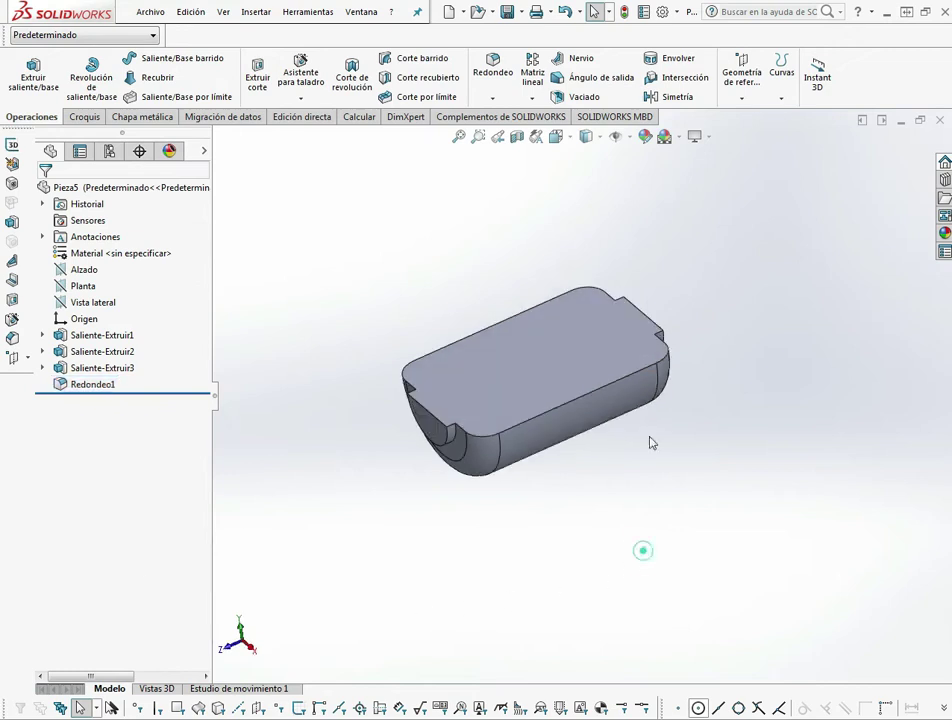
scroll(701, 229, up, 3)
scroll(616, 336, down, 3)
mouse_move(616, 336)
middle_down()
mouse_move(559, 329)
mouse_move(616, 516)
middle_up()
scroll(650, 530, up, 1)
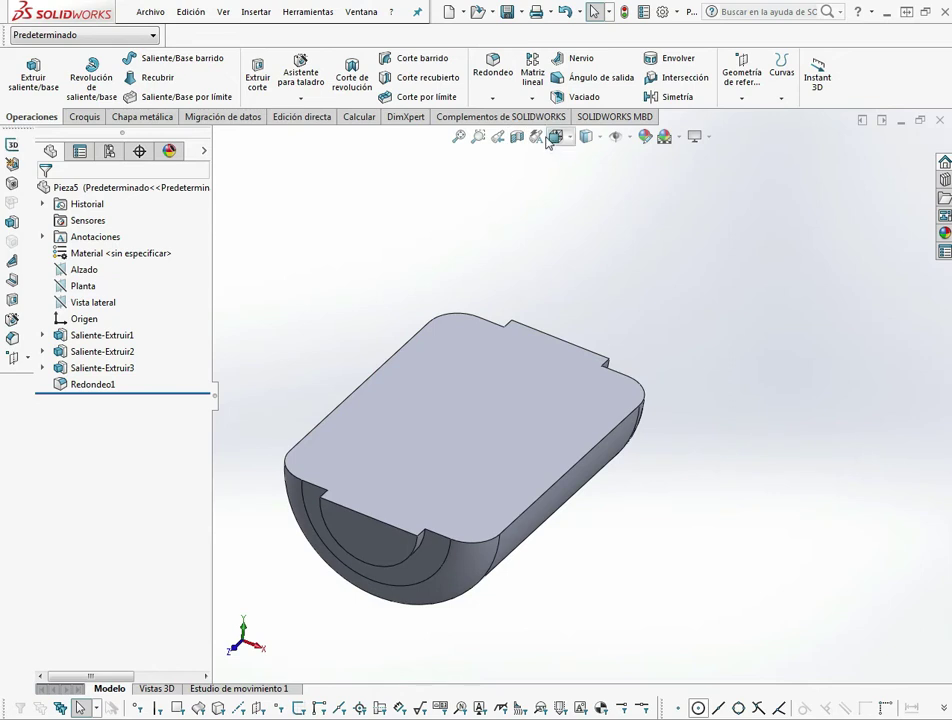
click(584, 96)
click(511, 382)
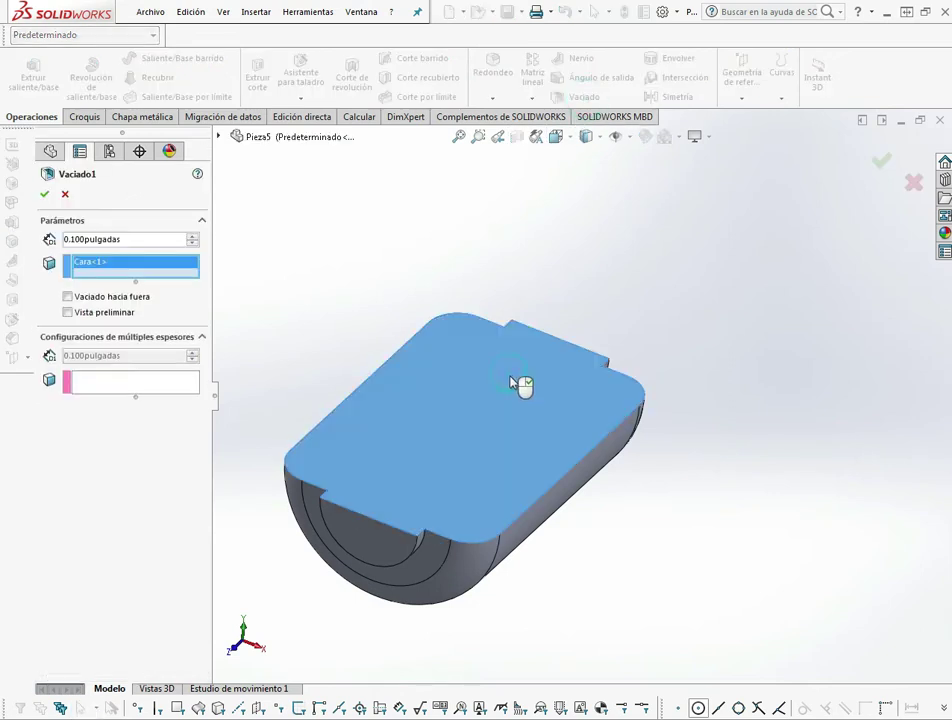
double_click(141, 240)
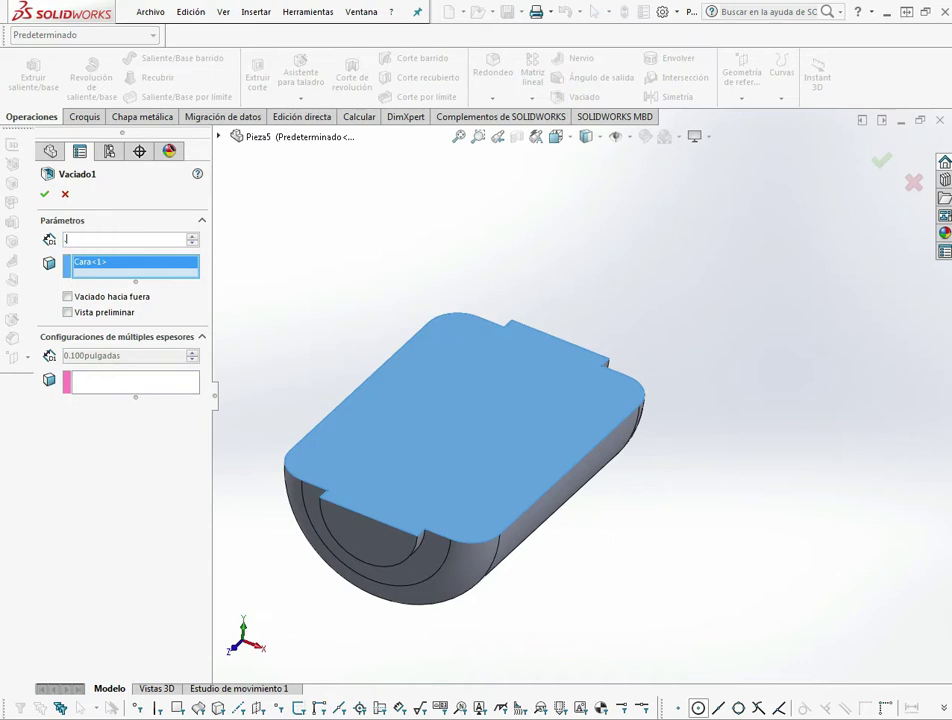
text(.375)
click(258, 288)
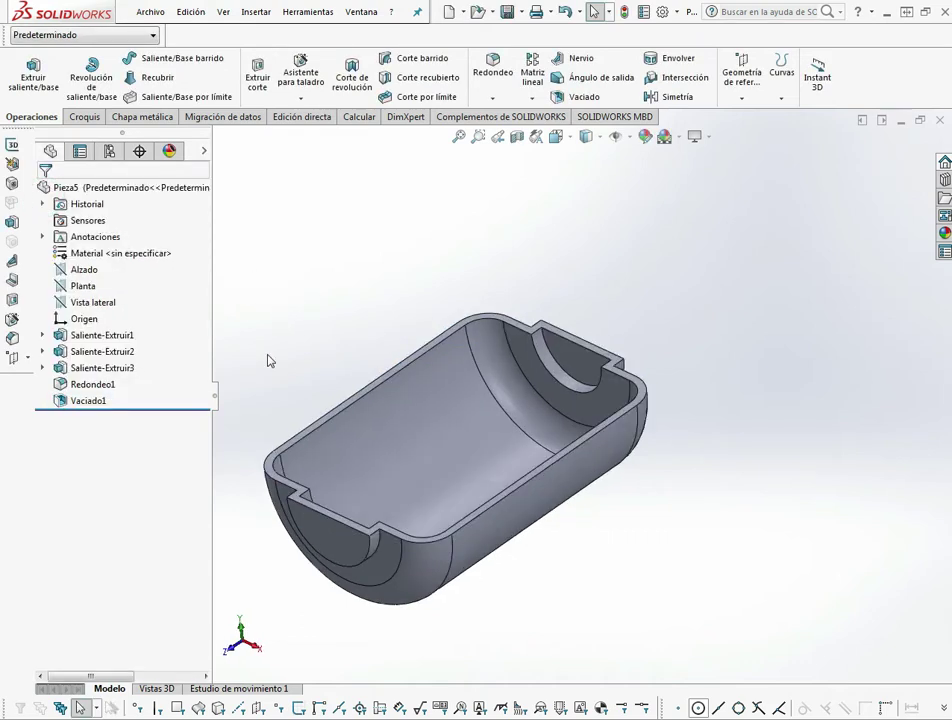
Sketch on the near end's step face and convert the far half-round face's outline into it.
click(84, 117)
click(22, 68)
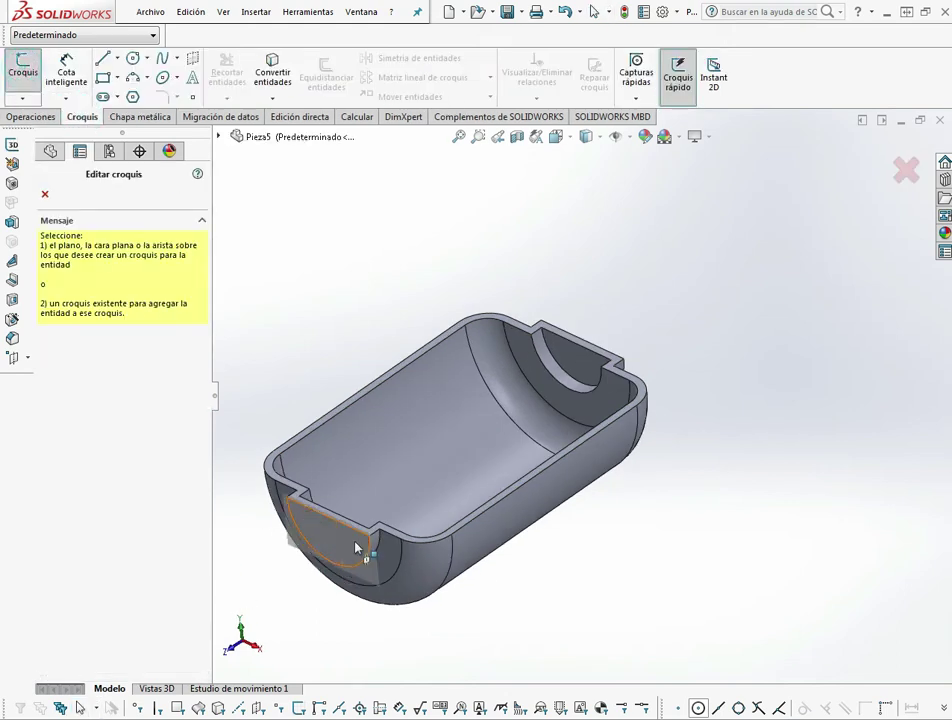
click(345, 557)
click(272, 72)
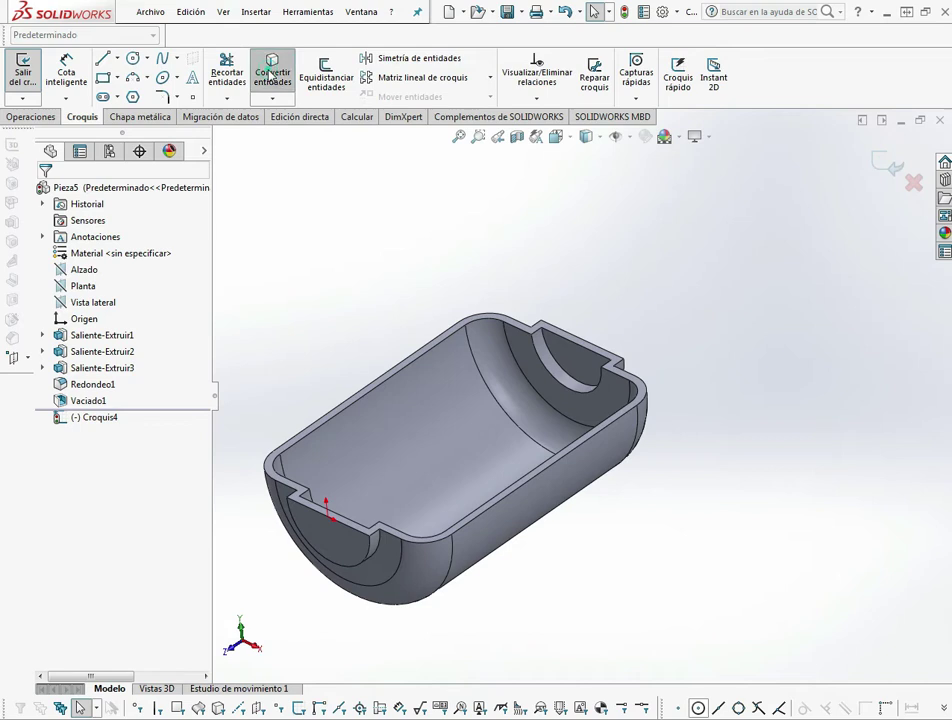
click(580, 362)
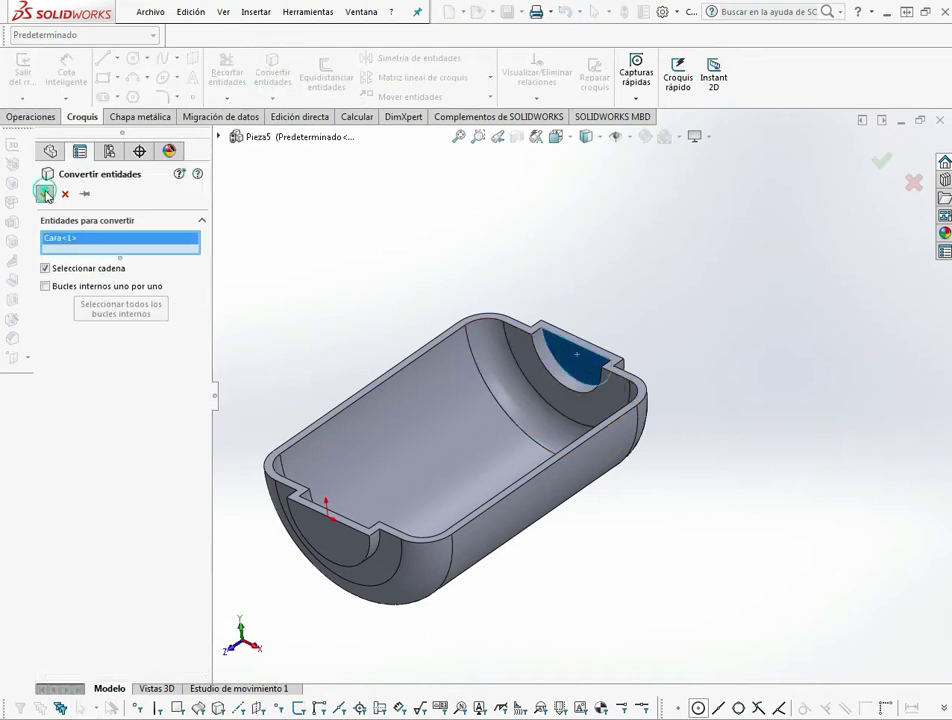
click(45, 193)
Cut-extrude the converted outline Through All.
click(31, 116)
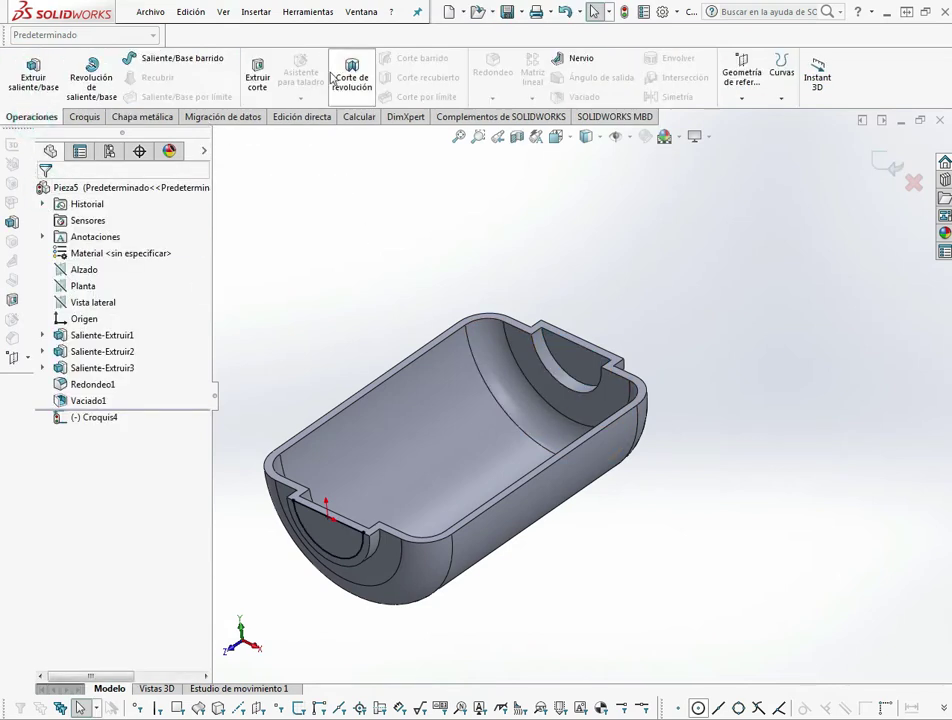
click(263, 83)
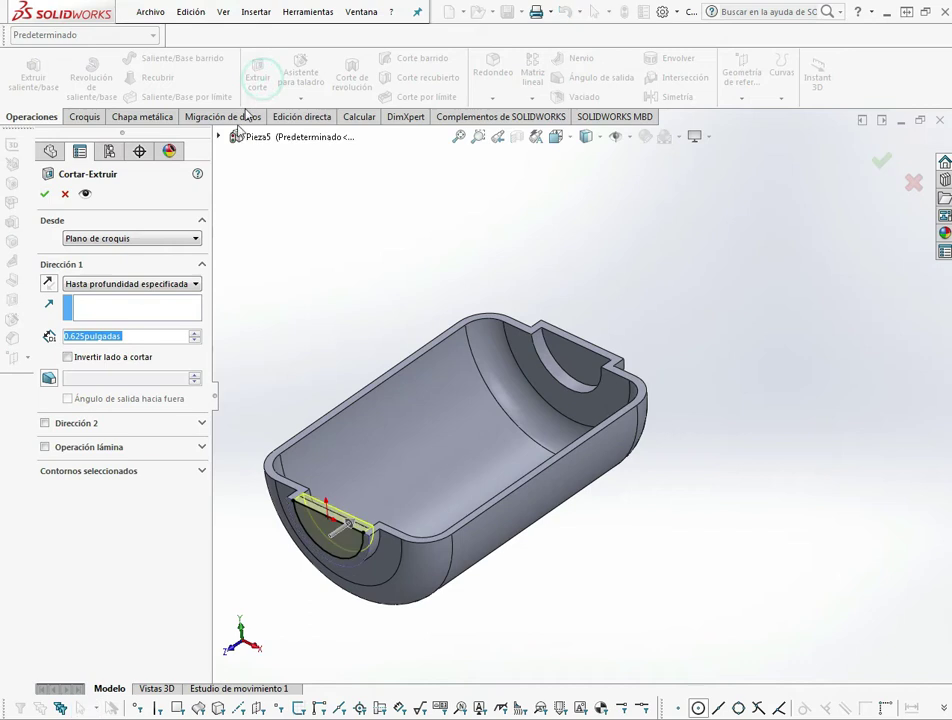
click(121, 285)
click(85, 309)
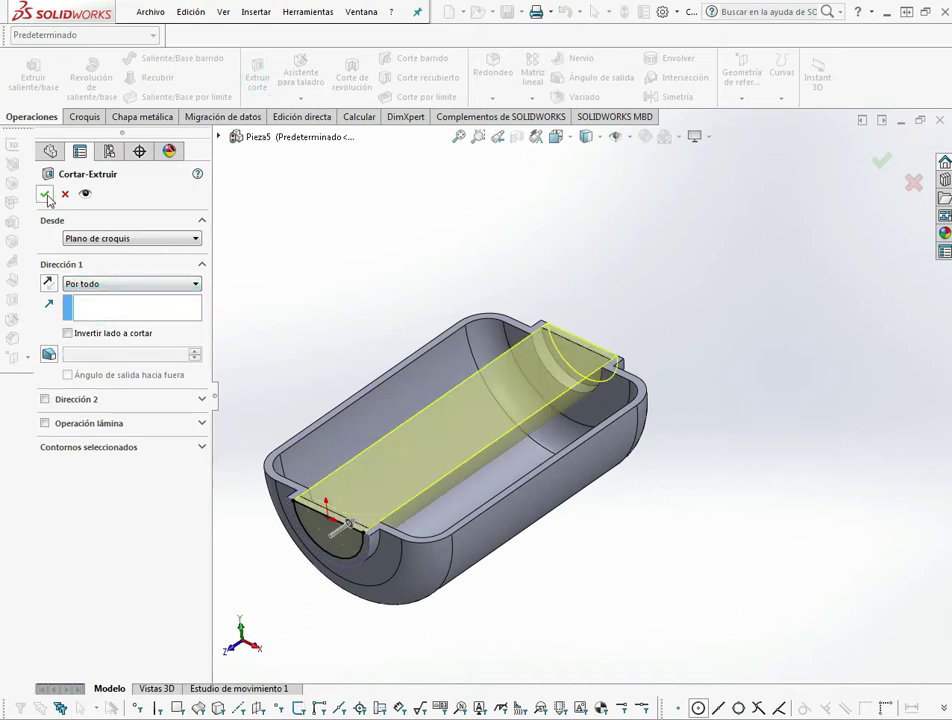
key(Return)
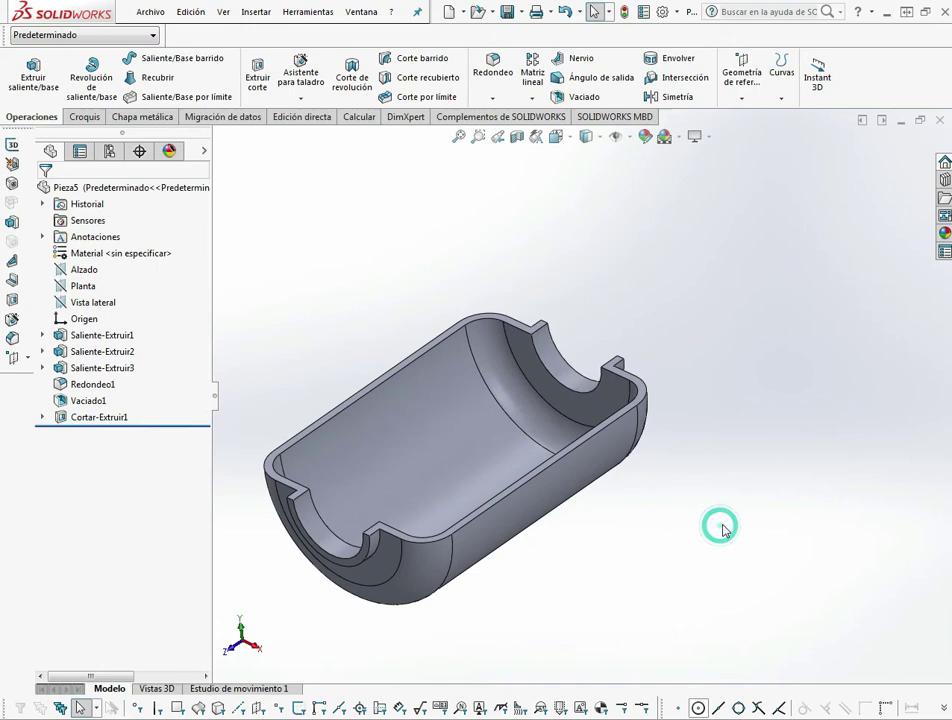
Start a sketch on the housing's flat face, viewed Normal To.
scroll(337, 458, down, 2)
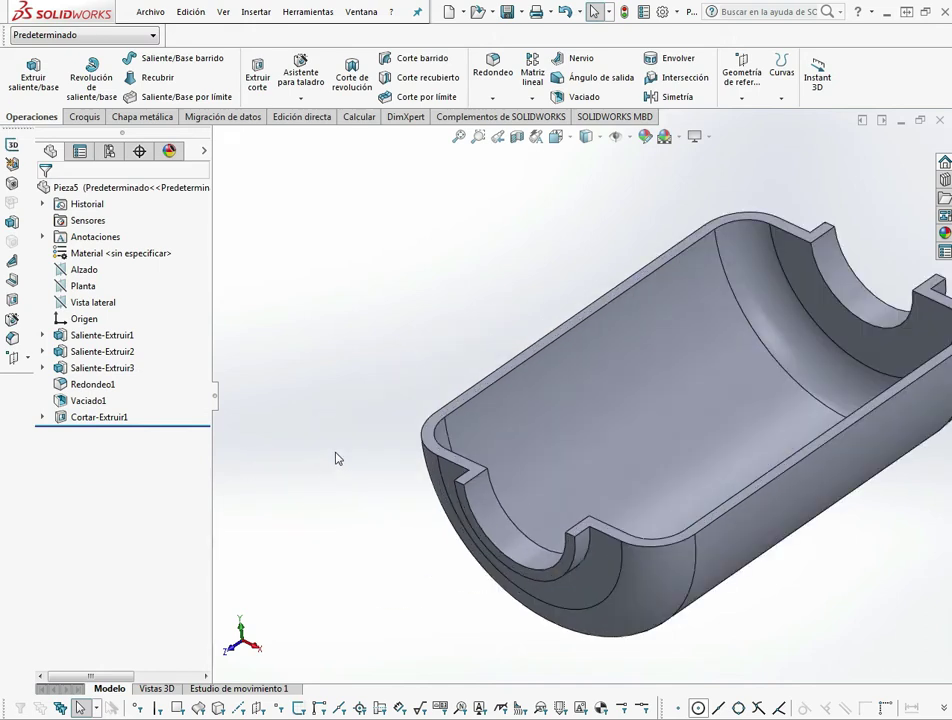
click(472, 393)
key(ctrl+8)
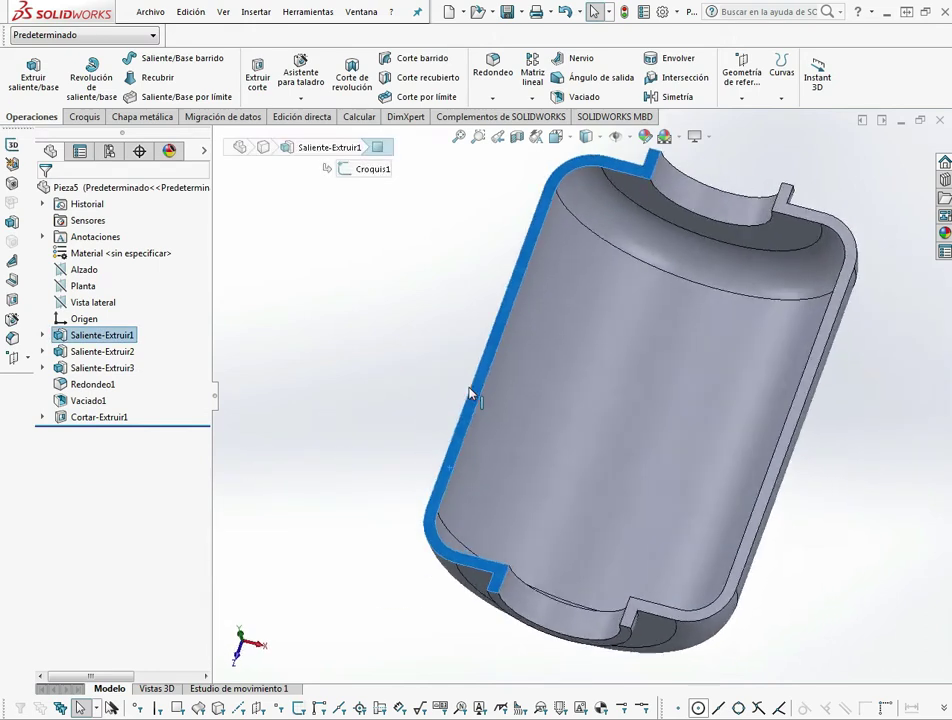
click(85, 117)
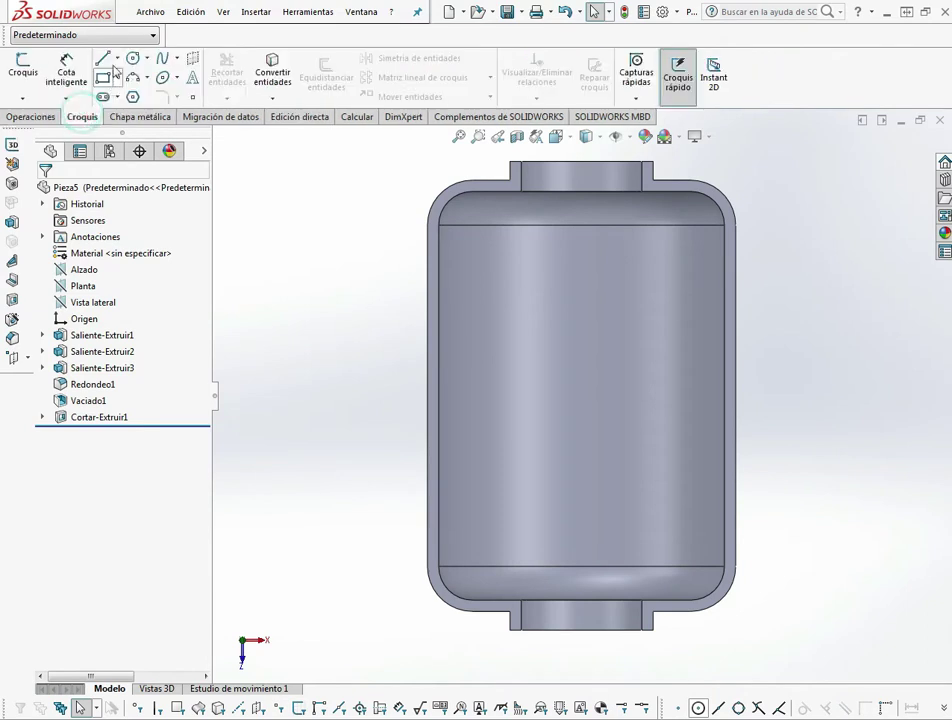
click(117, 60)
click(103, 93)
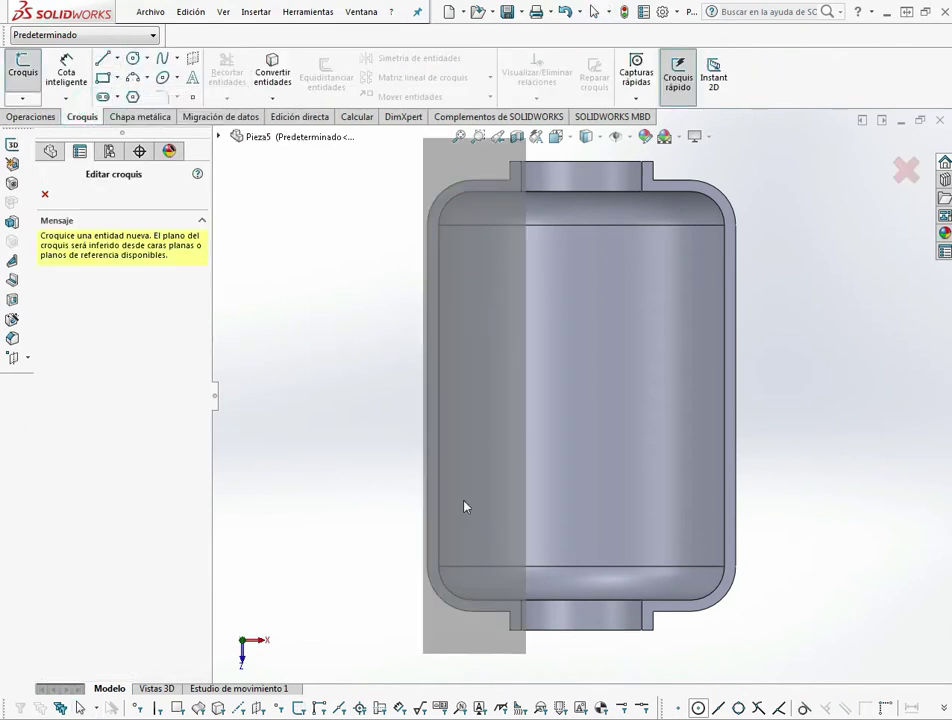
click(430, 287)
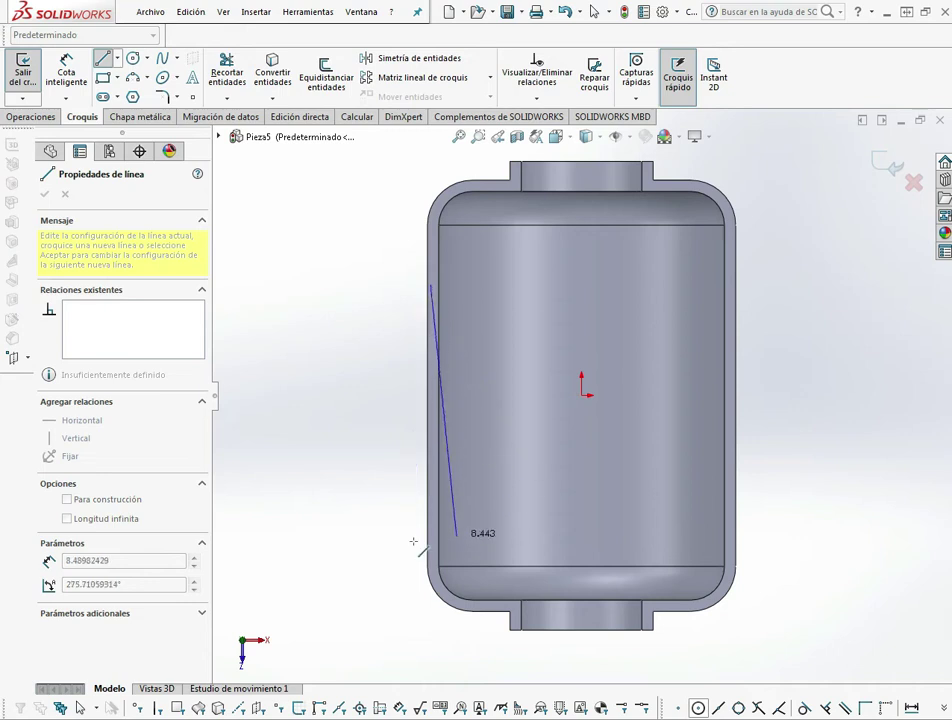
key(Escape)
key(Escape)
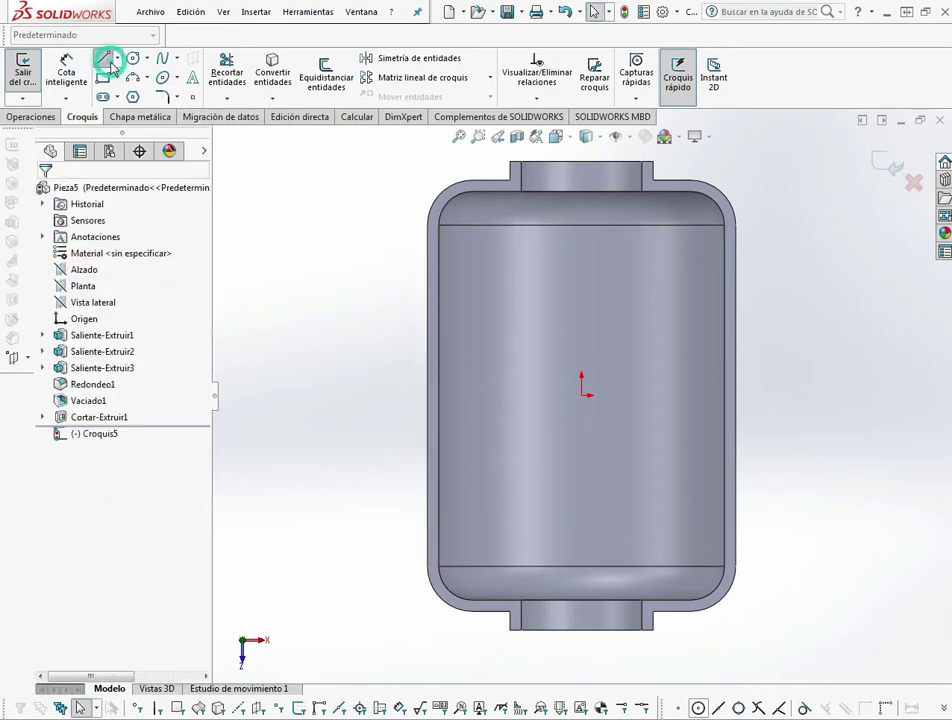
Draw a vertical construction line near the housing's left inner wall.
click(107, 61)
click(466, 284)
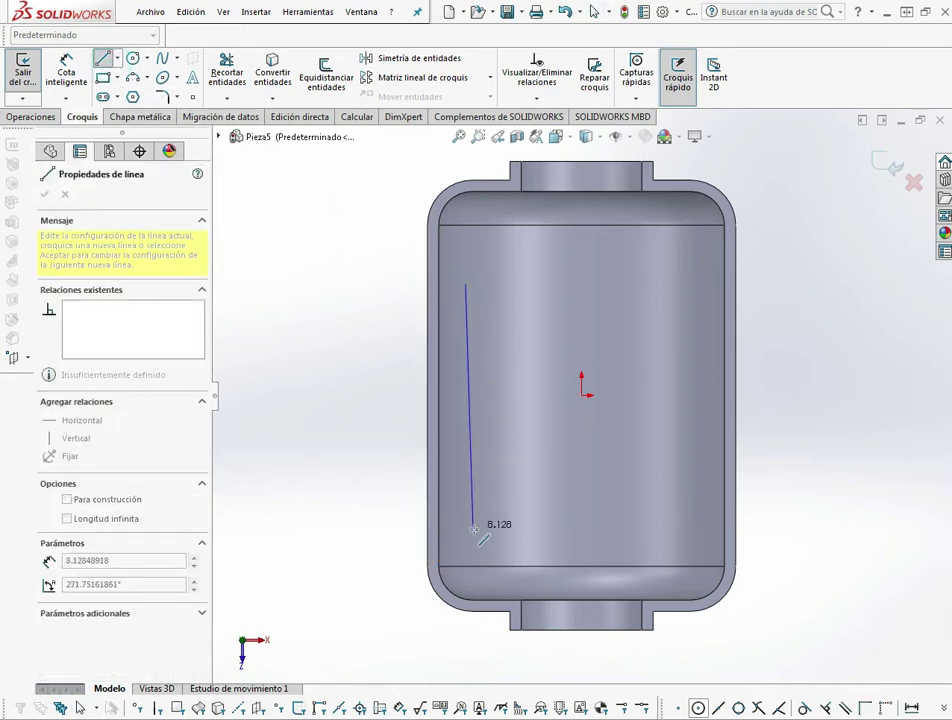
click(474, 530)
key(Escape)
key(Escape)
click(471, 418)
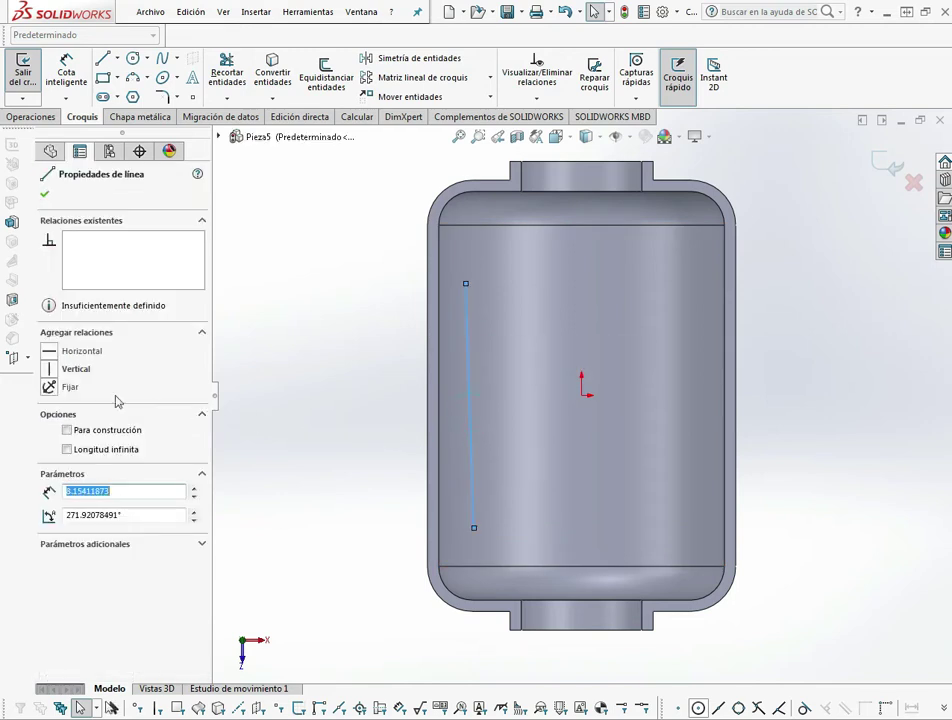
click(53, 370)
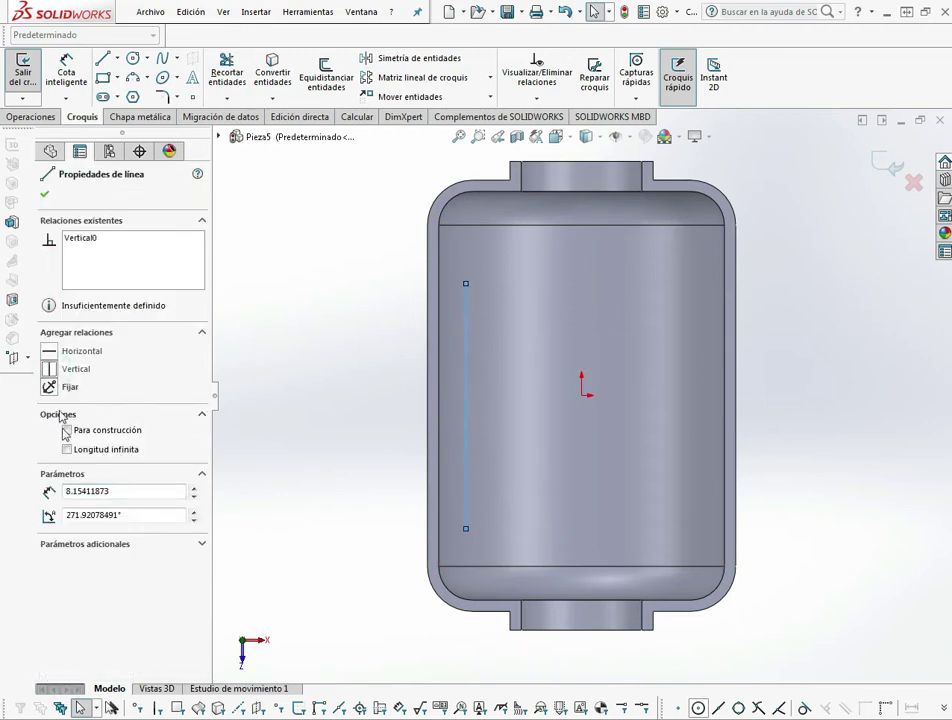
click(46, 195)
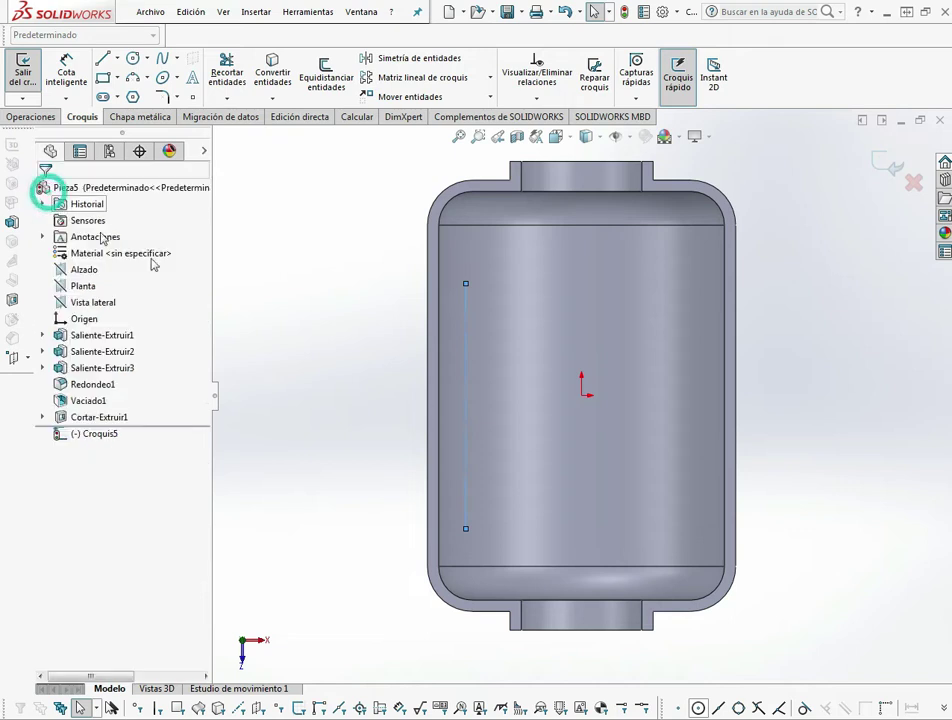
click(66, 72)
Dimension the construction line to 8.5 and make its midpoint horizontal with the origin.
click(470, 341)
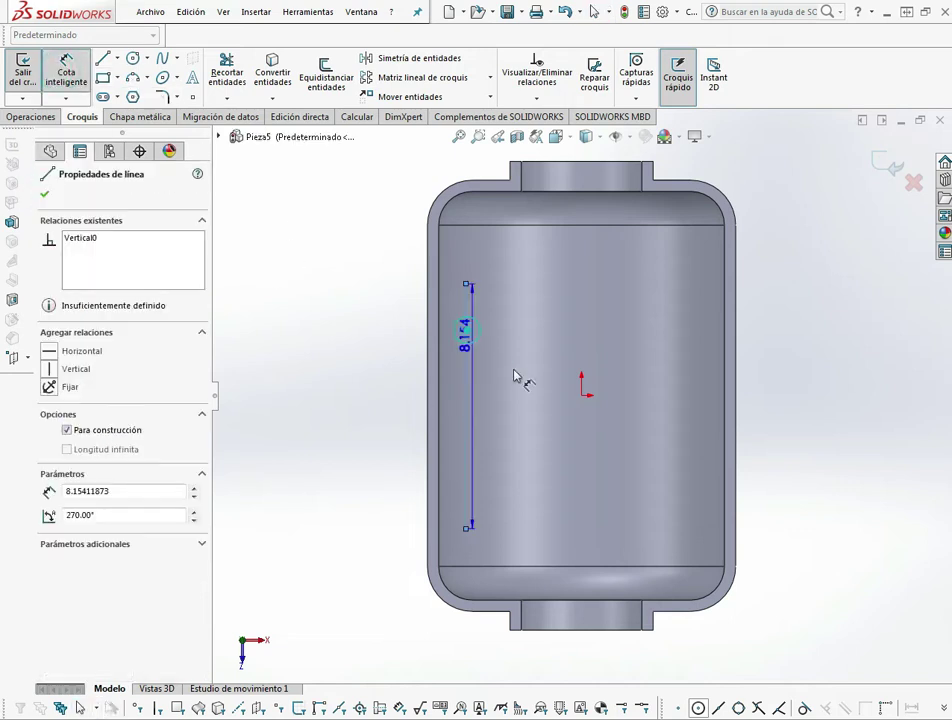
click(539, 411)
text(8.5)
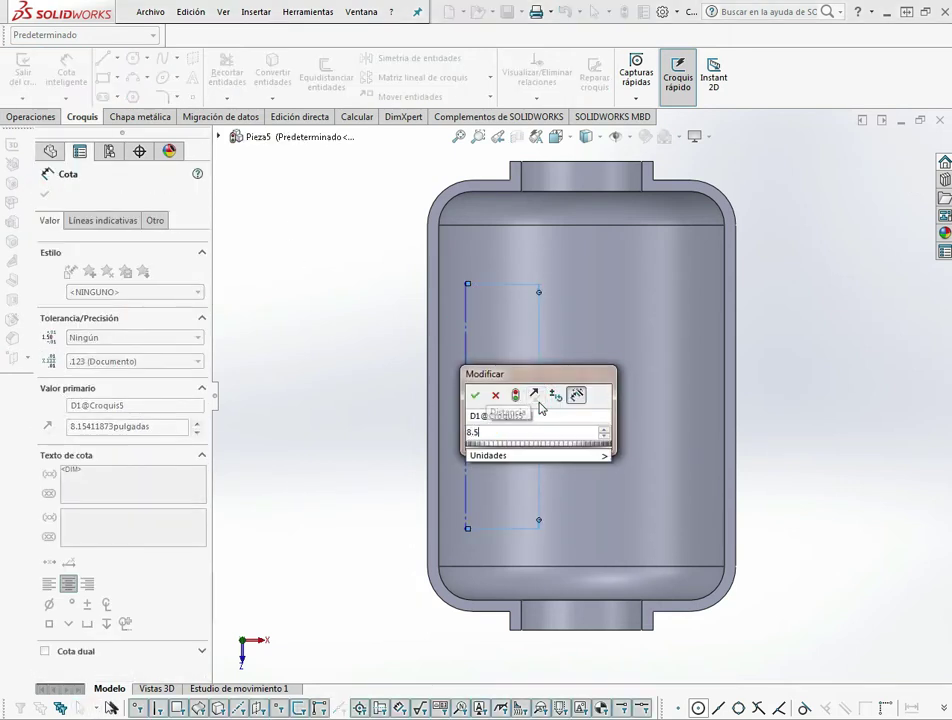
click(477, 398)
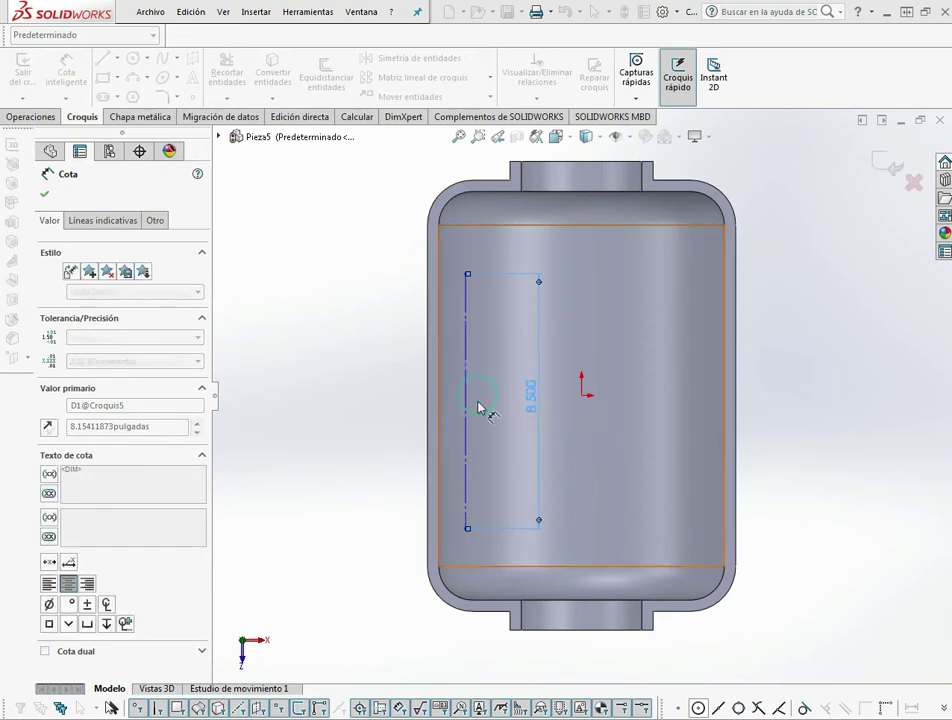
key(Escape)
click(466, 398)
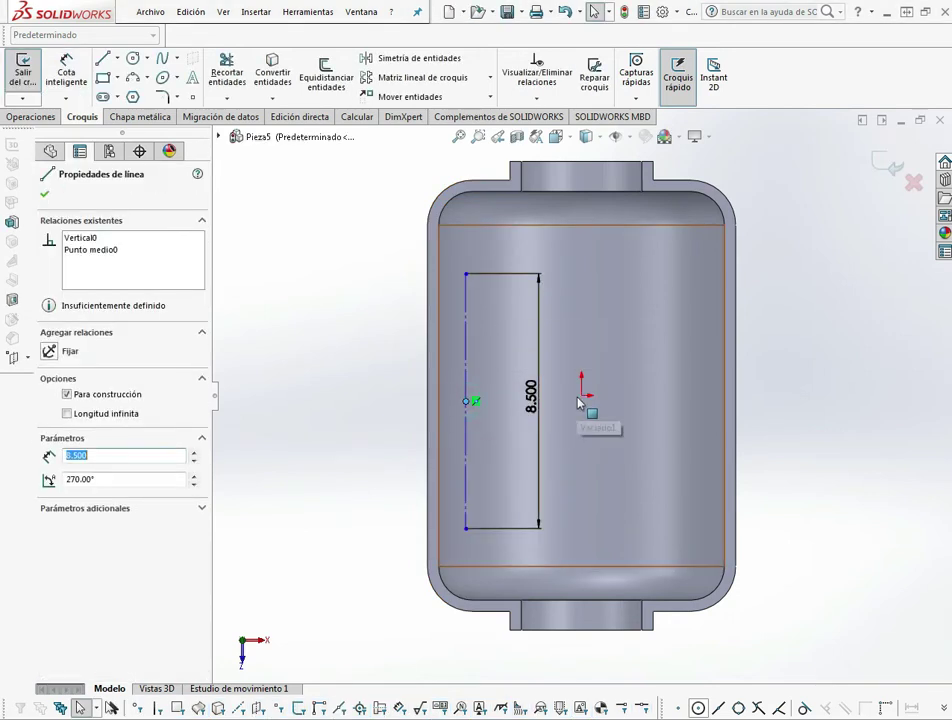
ctrl+click(582, 395)
click(49, 434)
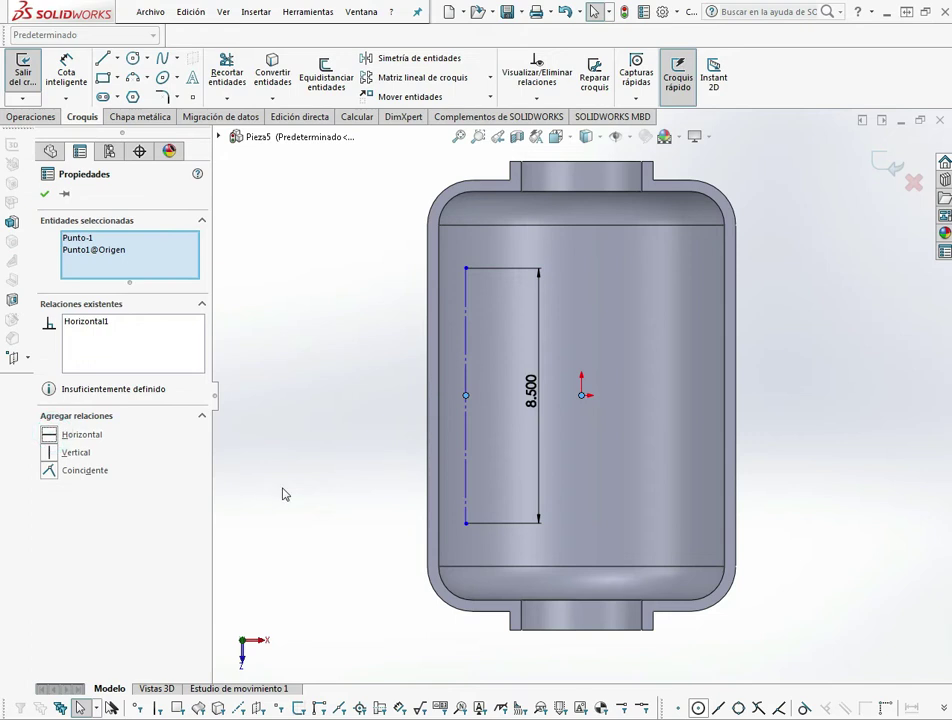
click(300, 489)
Dimension the line 4.5 to the left of the origin and exit the sketch.
click(70, 84)
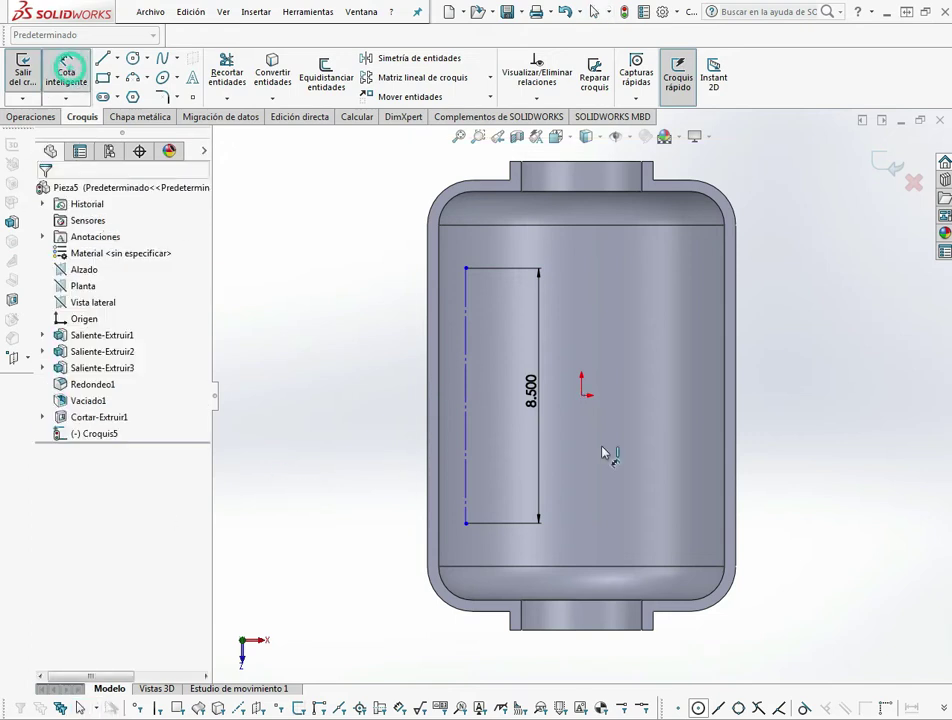
click(583, 396)
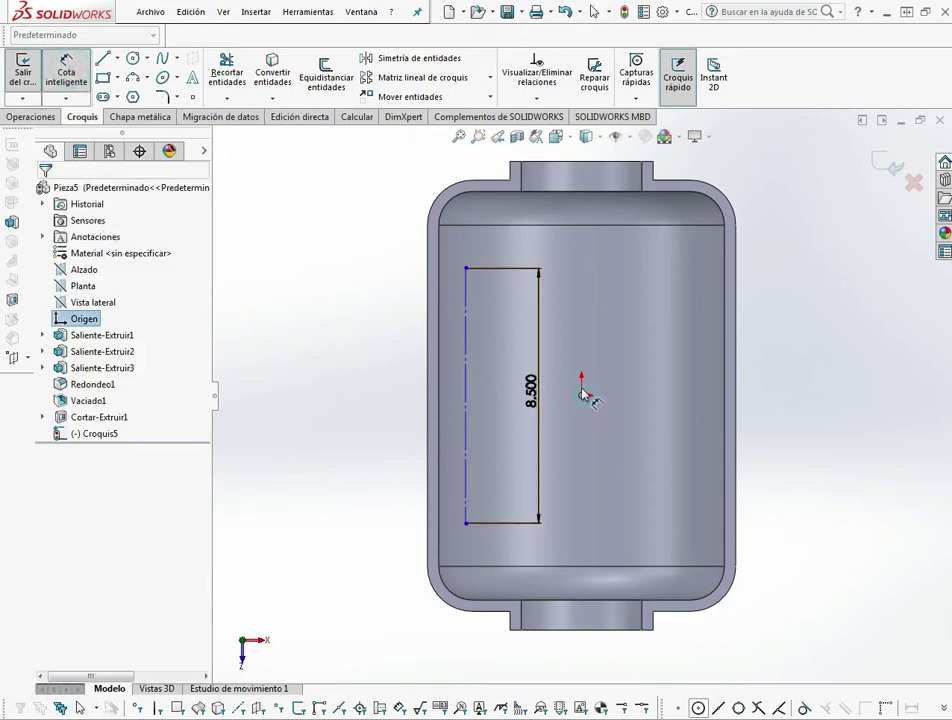
click(467, 322)
click(638, 530)
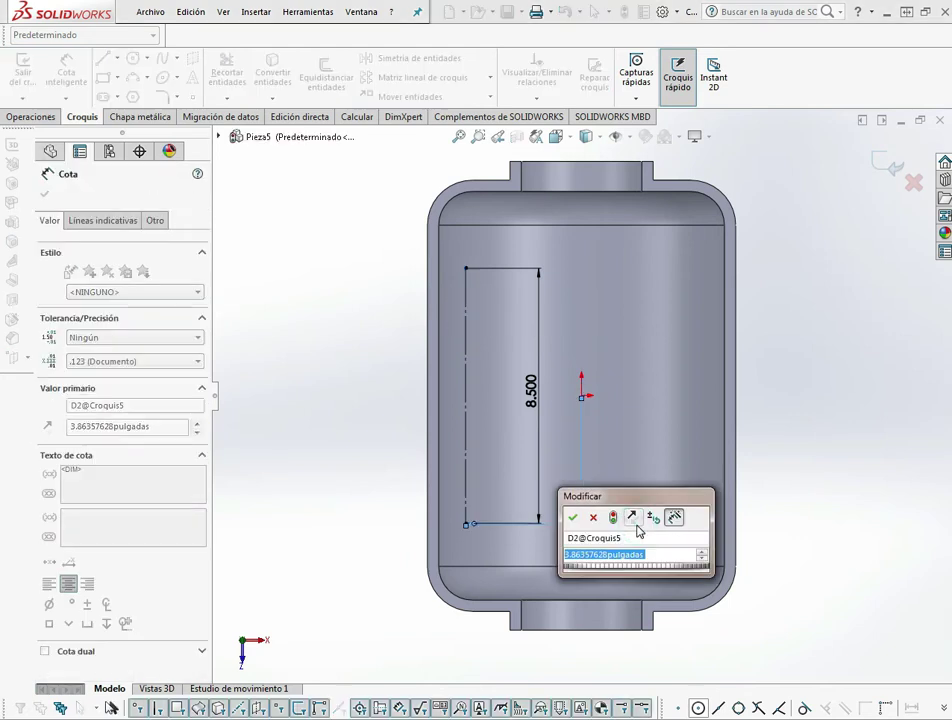
text(4.5)
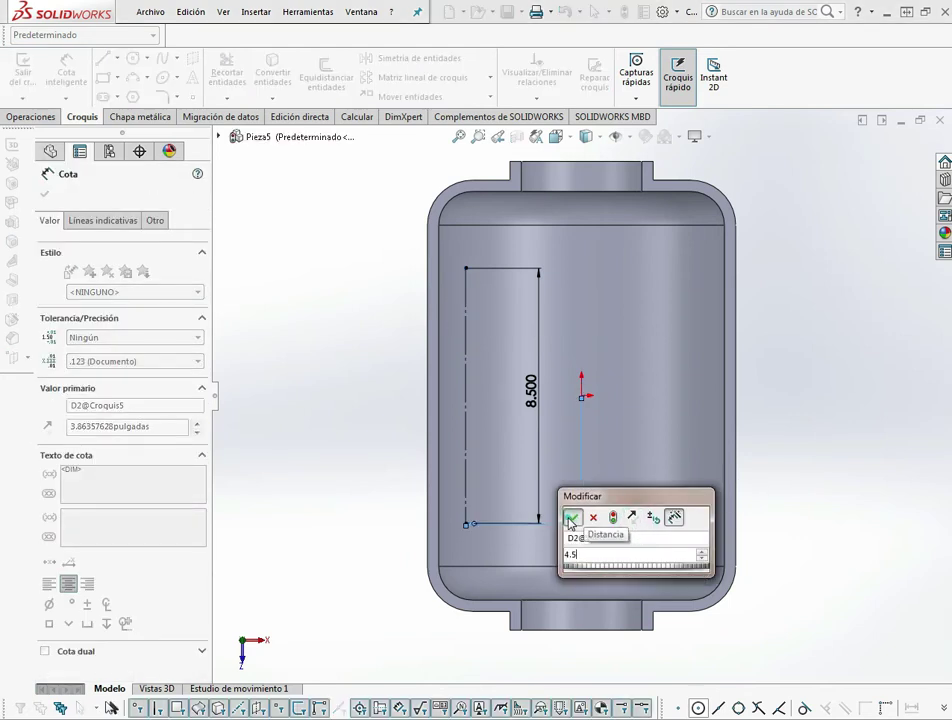
click(576, 516)
key(Escape)
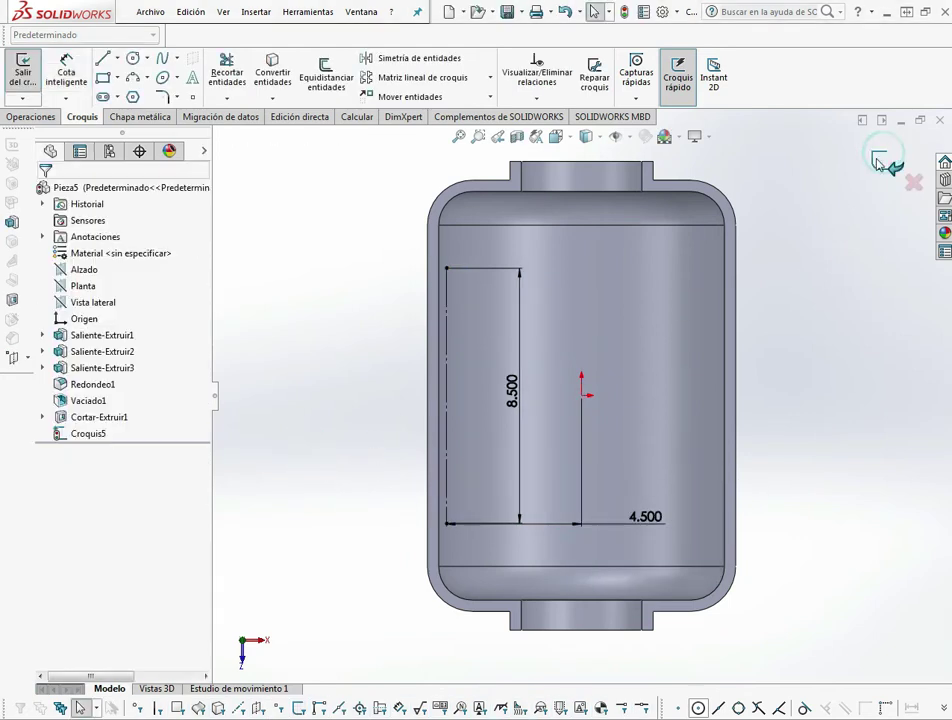
click(886, 160)
Start a new sketch and draw a circle near the lower left inner wall.
click(31, 117)
click(81, 117)
click(20, 80)
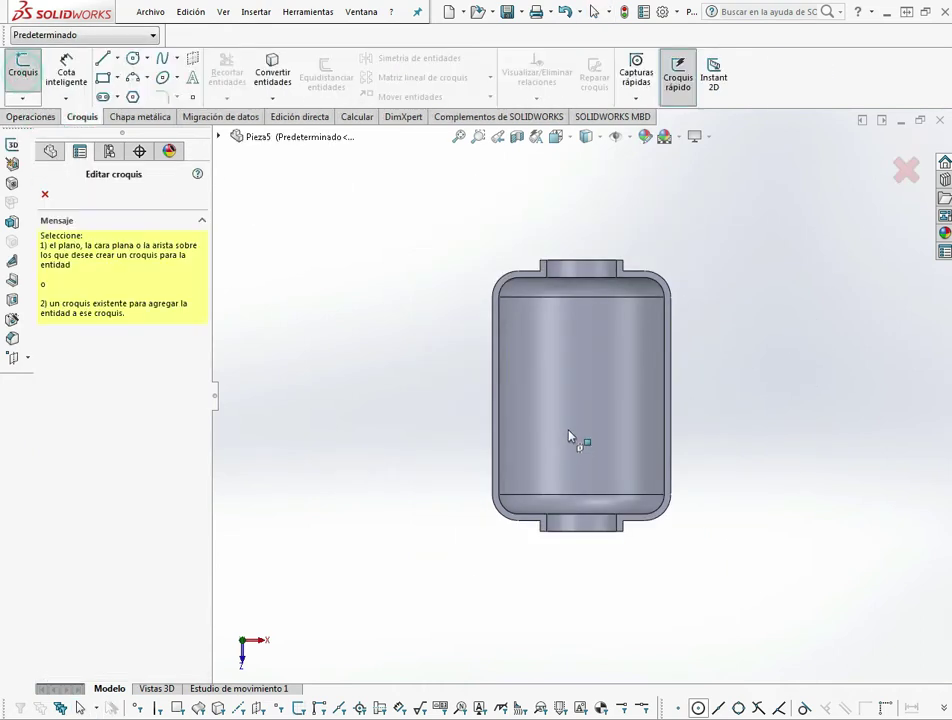
scroll(450, 445, down, 5)
key(Escape)
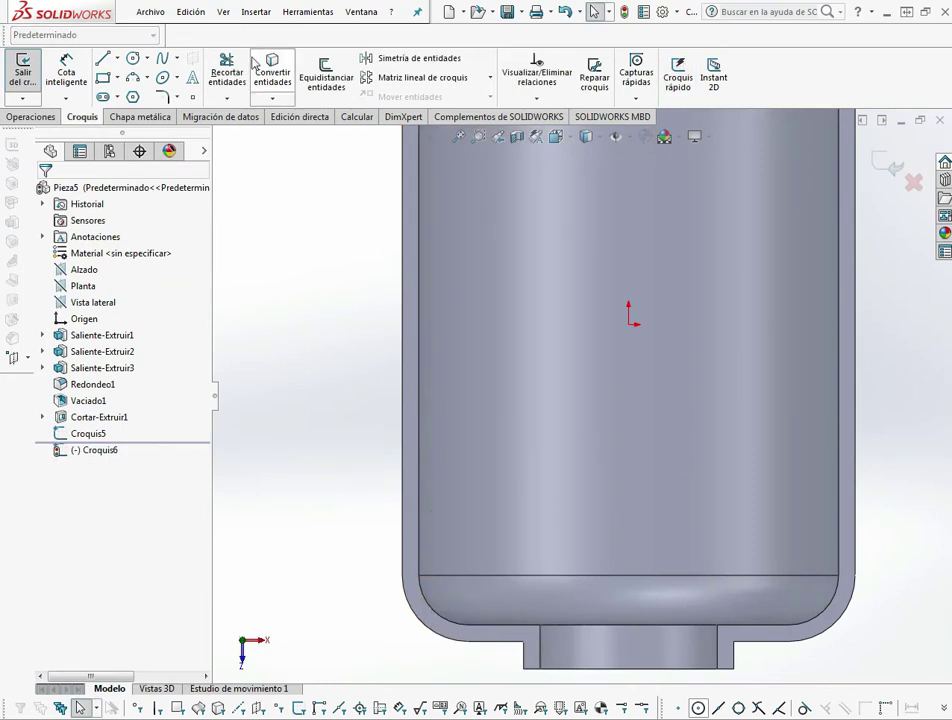
click(132, 60)
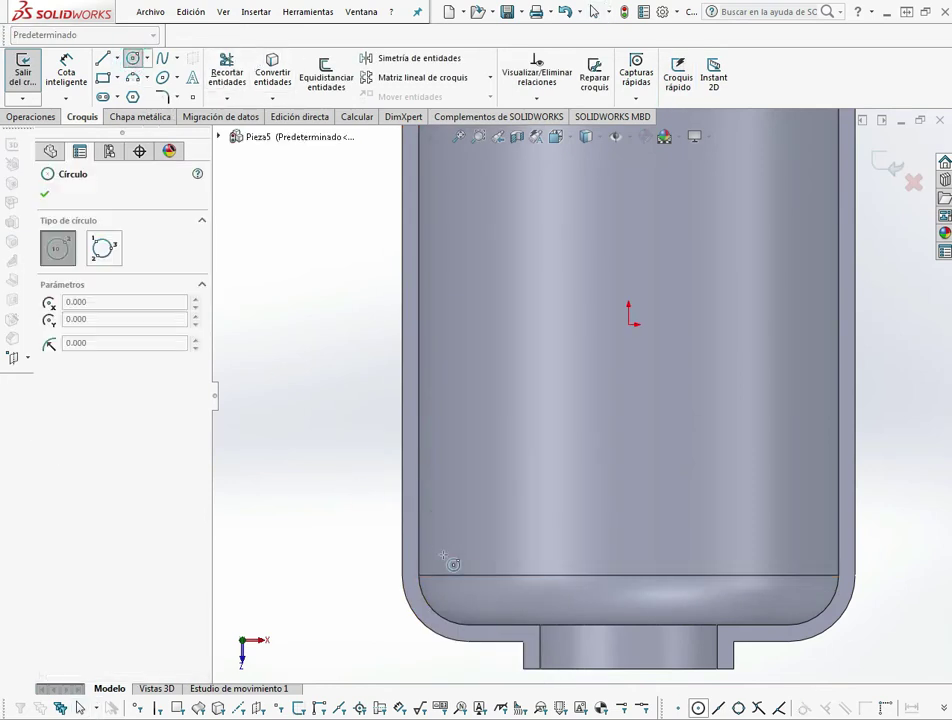
click(430, 513)
click(458, 532)
key(Escape)
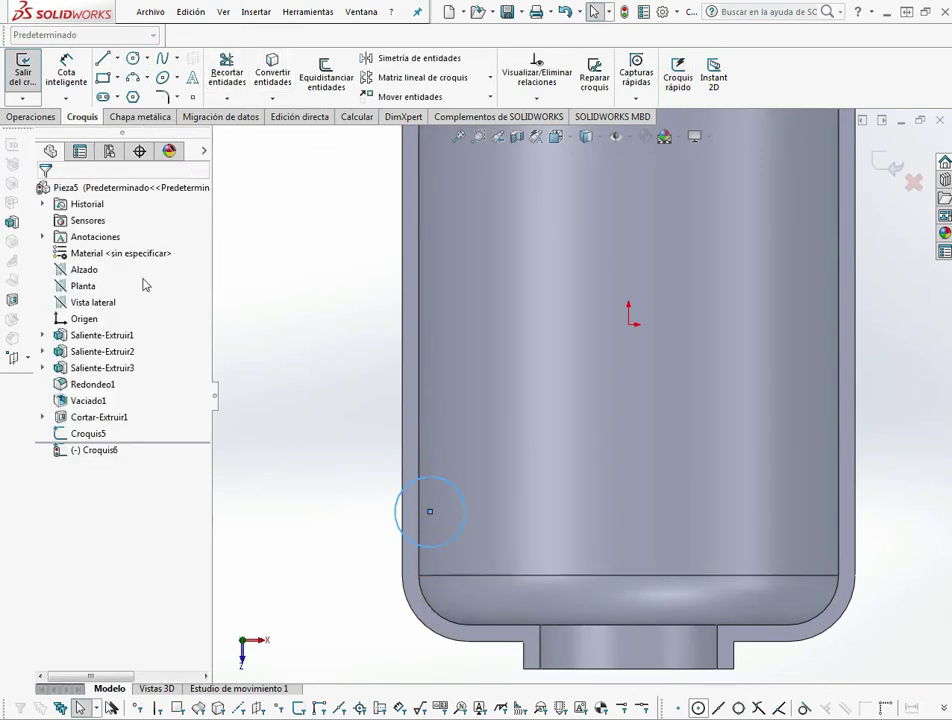
Dimension the circle's diameter to 1.166 and exit the sketch.
click(70, 92)
click(466, 506)
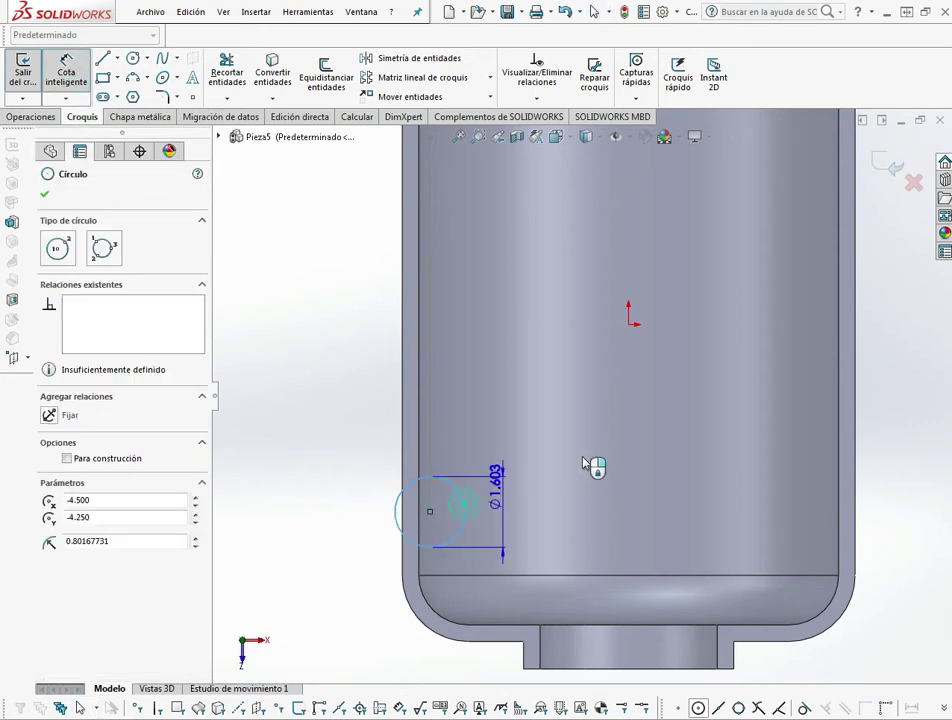
click(584, 457)
text(1.266)
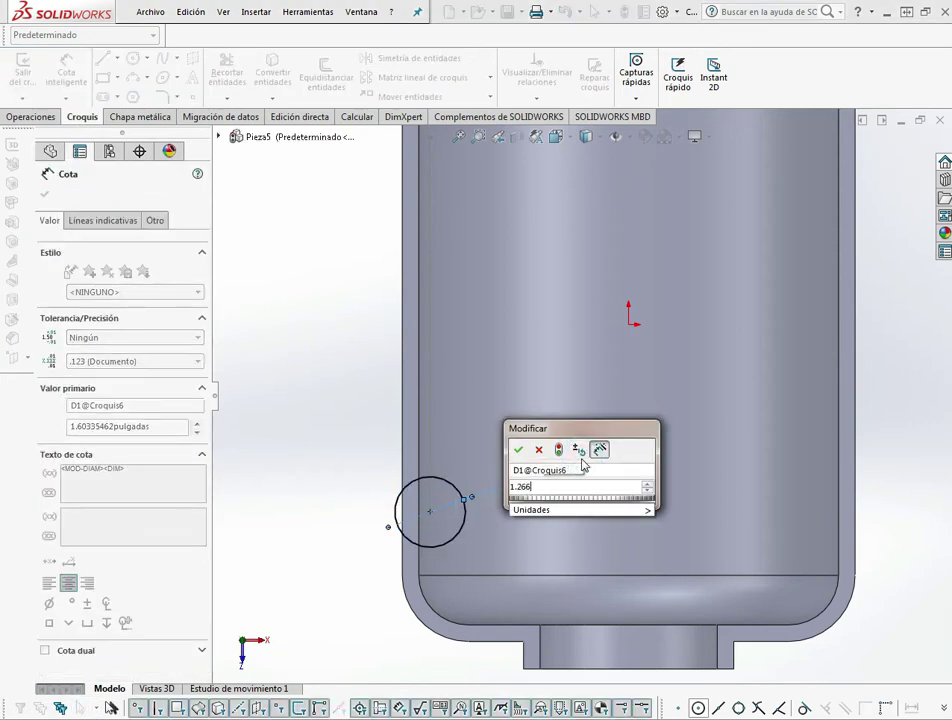
click(527, 451)
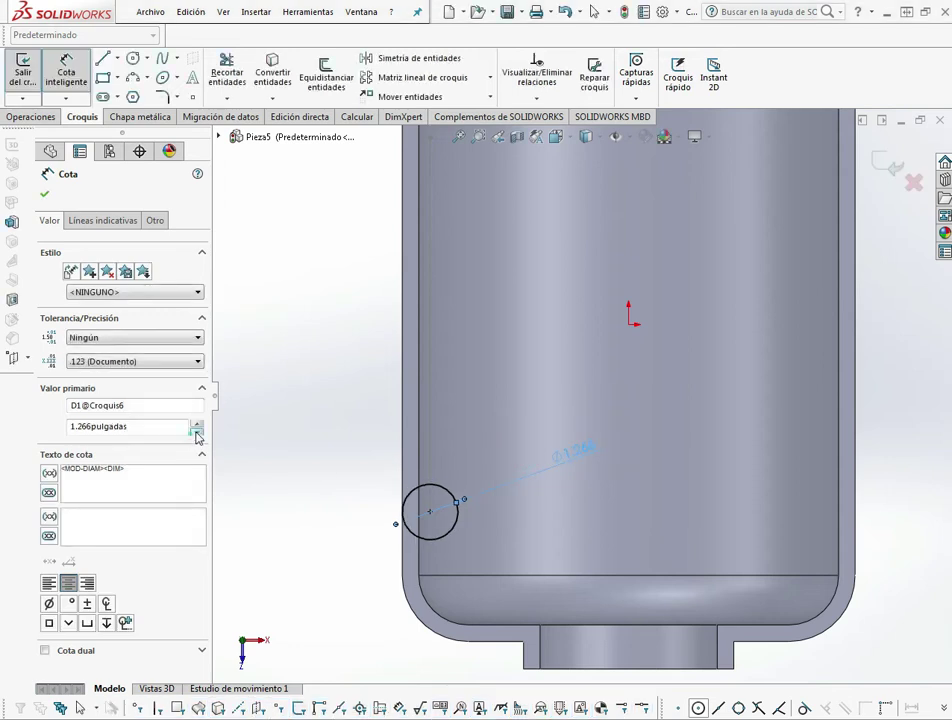
middle_drag(489, 467, 428, 601)
click(410, 588)
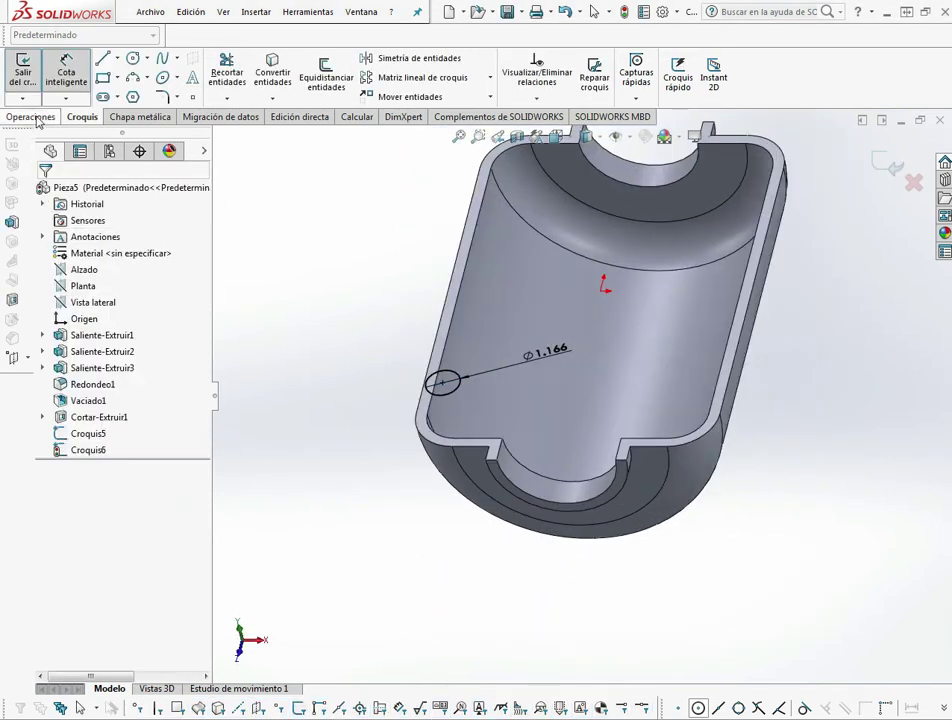
click(22, 72)
Extrude the Ø1.166 circle as a boss Up To Surface, ending at the inner cylindrical face.
click(28, 78)
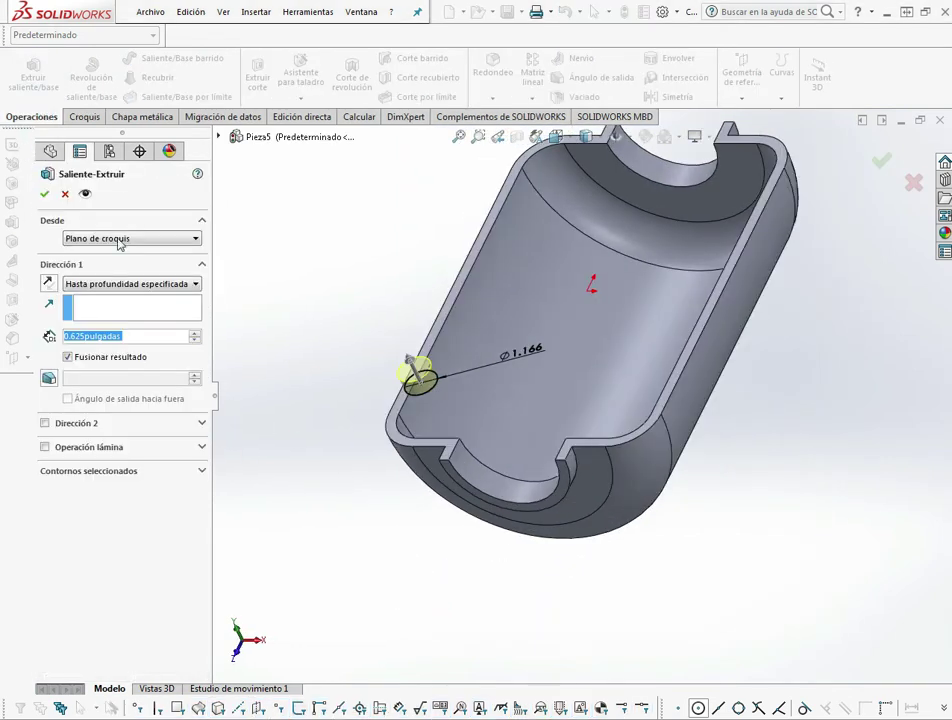
click(112, 283)
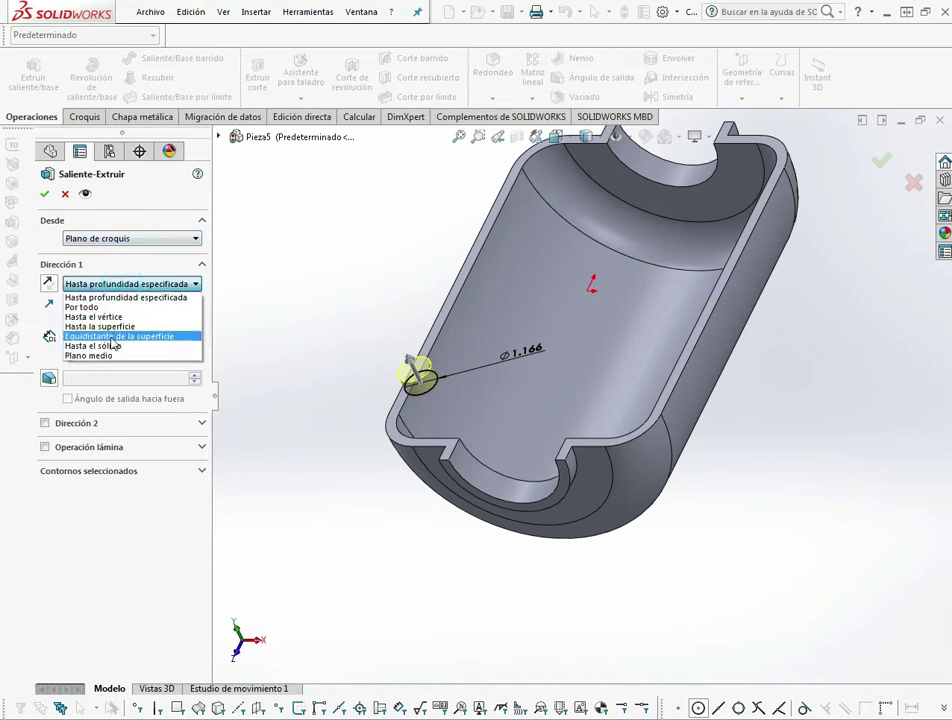
click(116, 326)
click(410, 386)
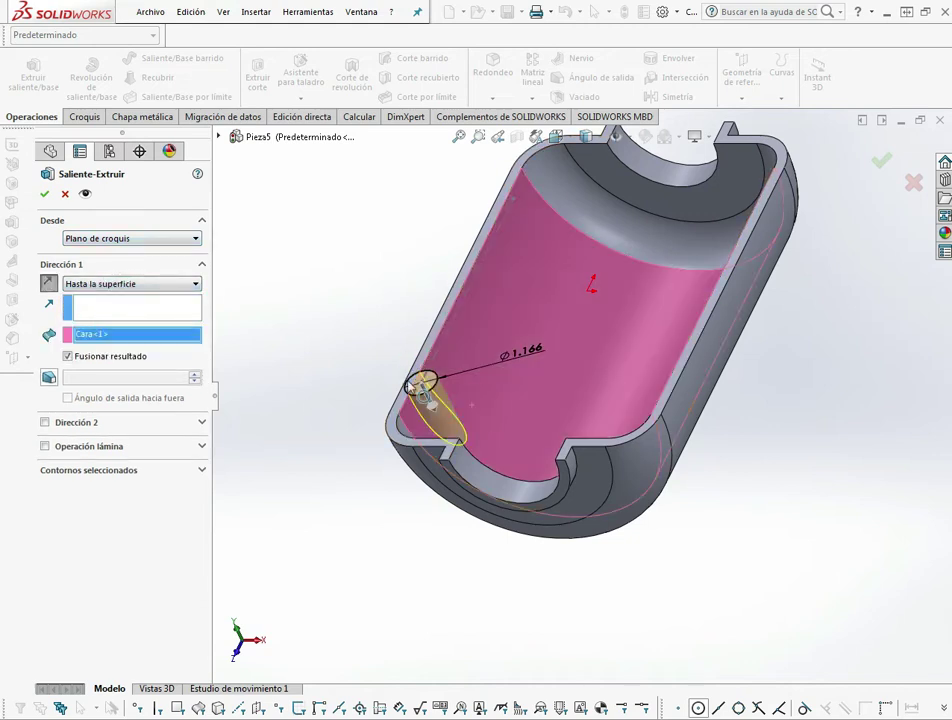
key(Return)
mouse_move(323, 483)
middle_down()
mouse_move(333, 510)
mouse_move(416, 476)
mouse_move(493, 503)
mouse_move(510, 431)
middle_up()
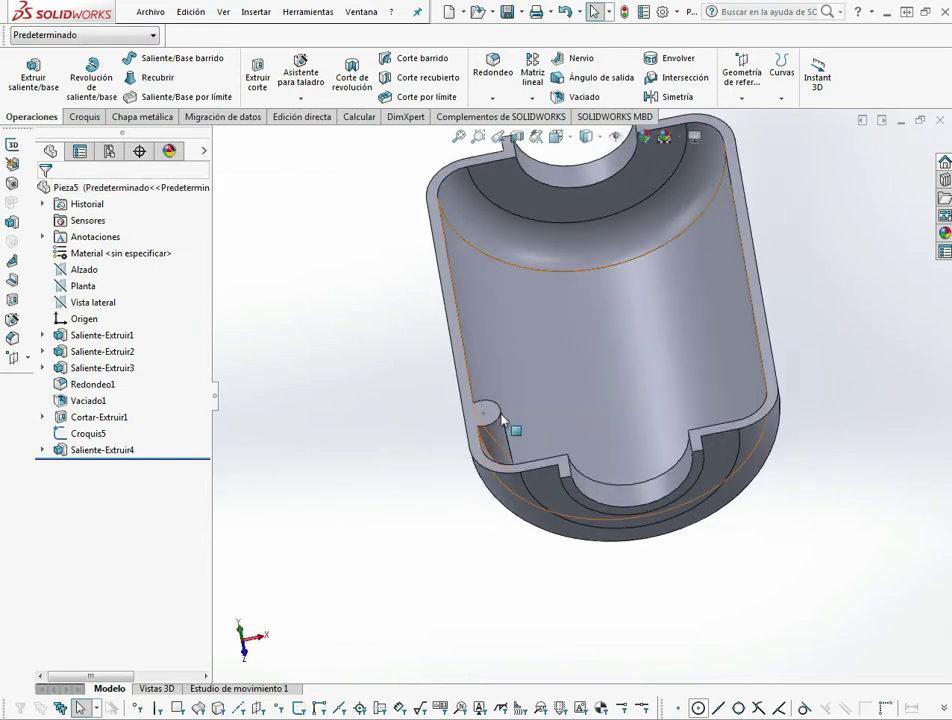
scroll(495, 414, down, 2)
Create Plano1 offset 0.866 in from the flat wall face, with the offset flipped.
click(493, 408)
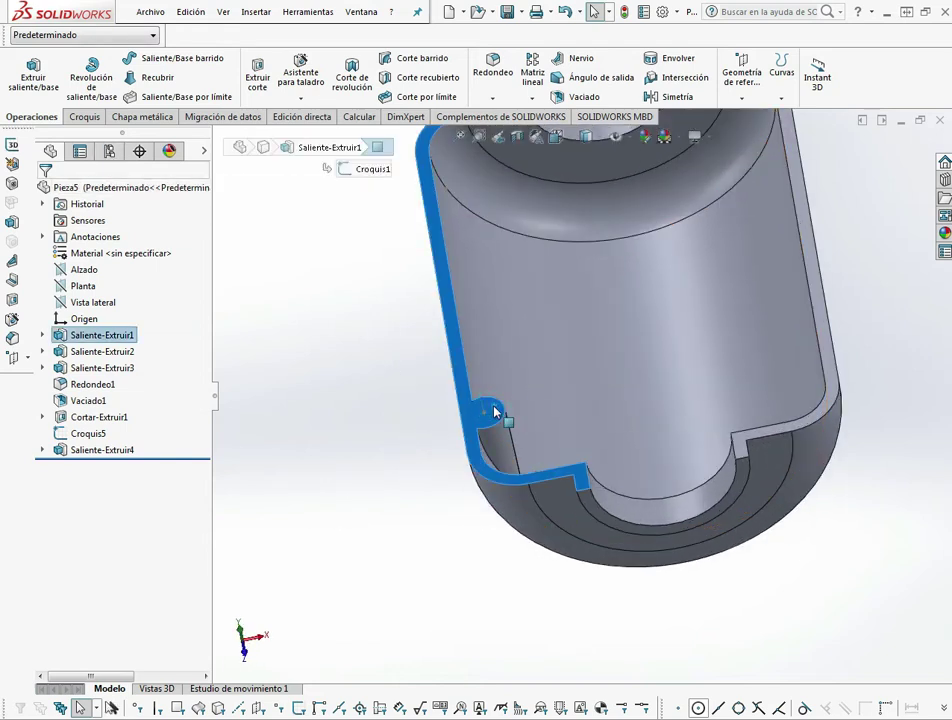
click(404, 389)
scroll(404, 389, up, 2)
mouse_move(404, 389)
middle_down()
mouse_move(380, 401)
mouse_move(598, 362)
middle_up()
click(741, 98)
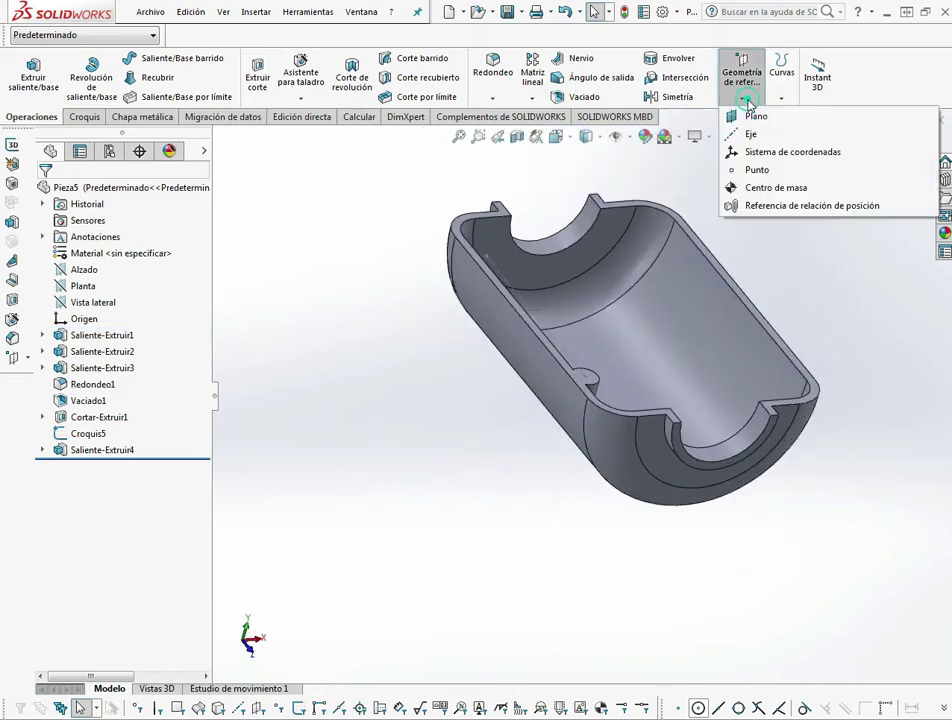
click(752, 119)
scroll(590, 350, down, 3)
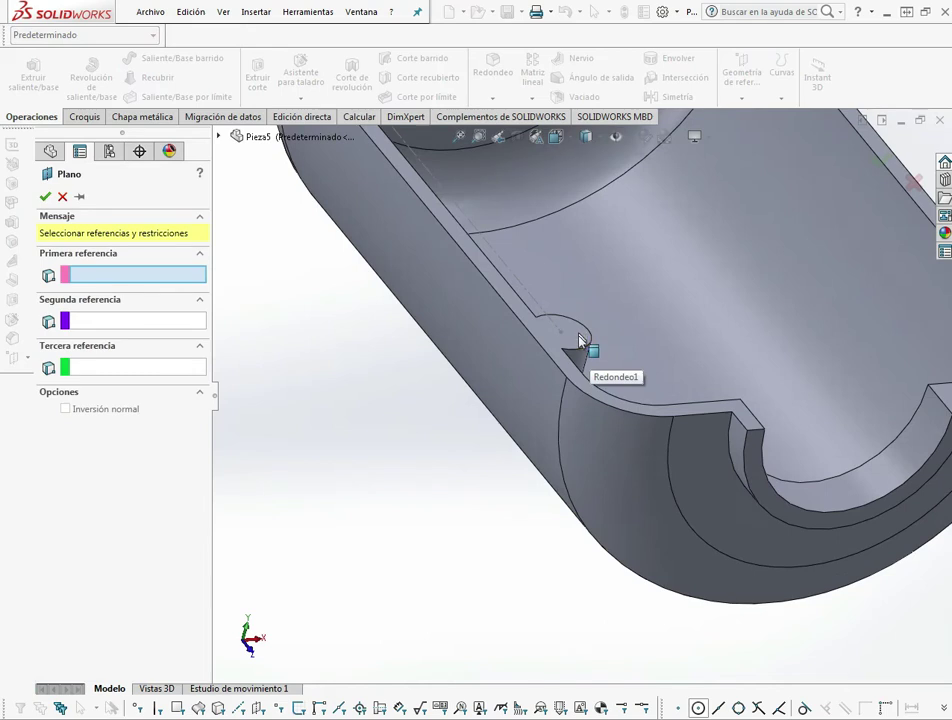
click(579, 340)
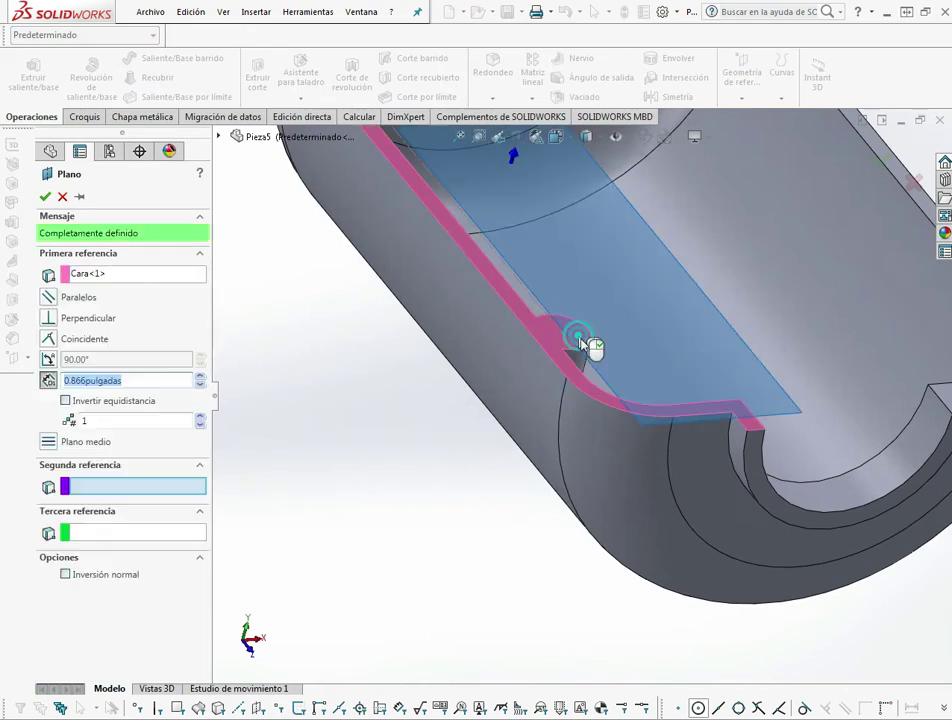
click(65, 401)
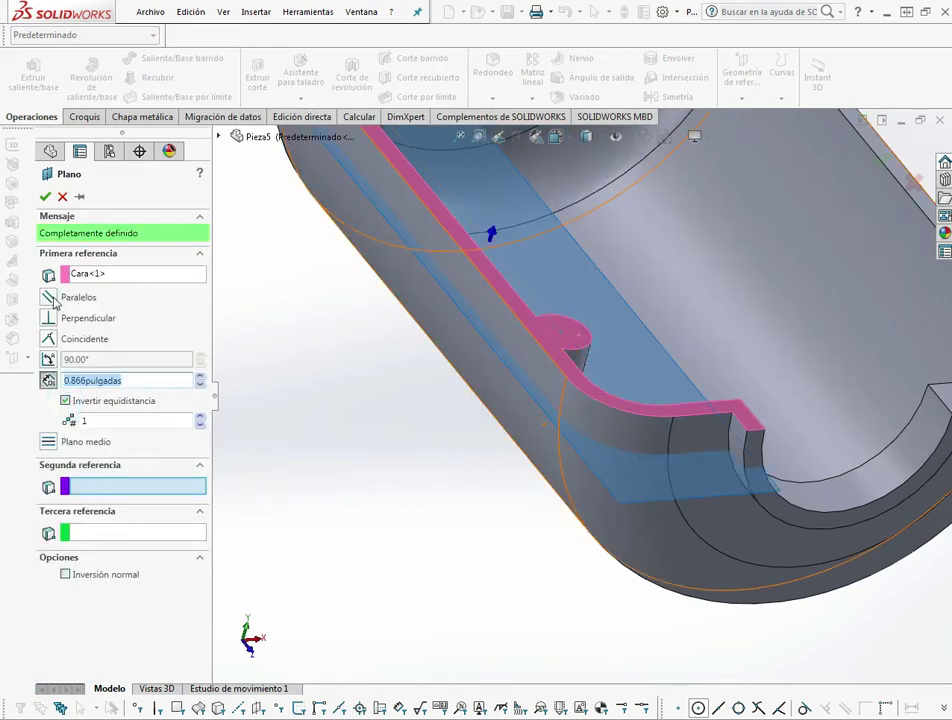
click(45, 197)
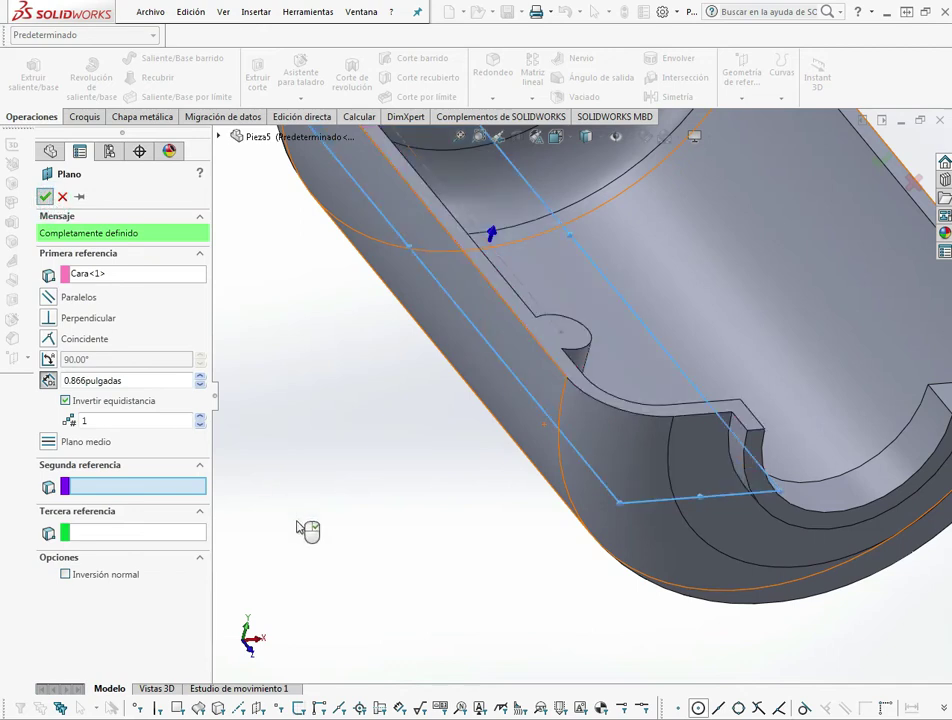
click(82, 466)
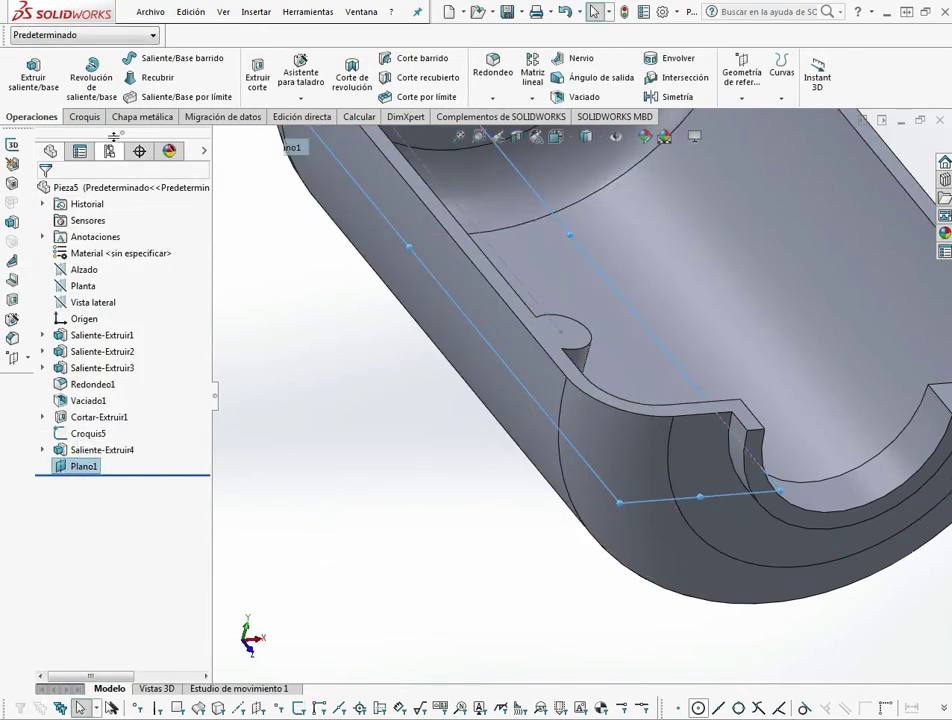
Draw a circle on Plano1 and snap its centre onto the notch arc's centre.
click(100, 119)
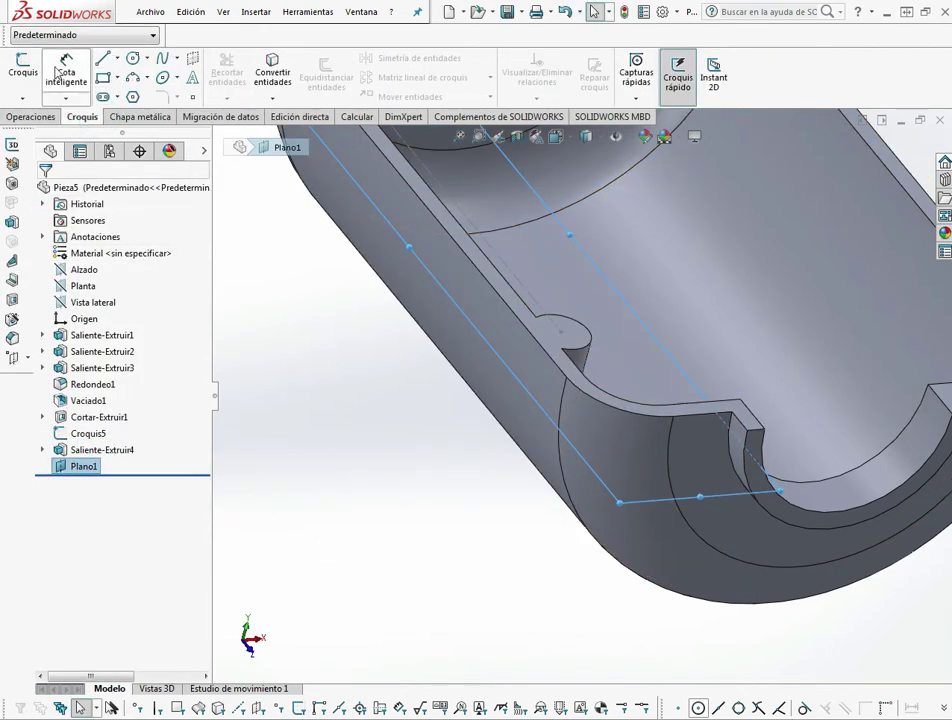
click(133, 57)
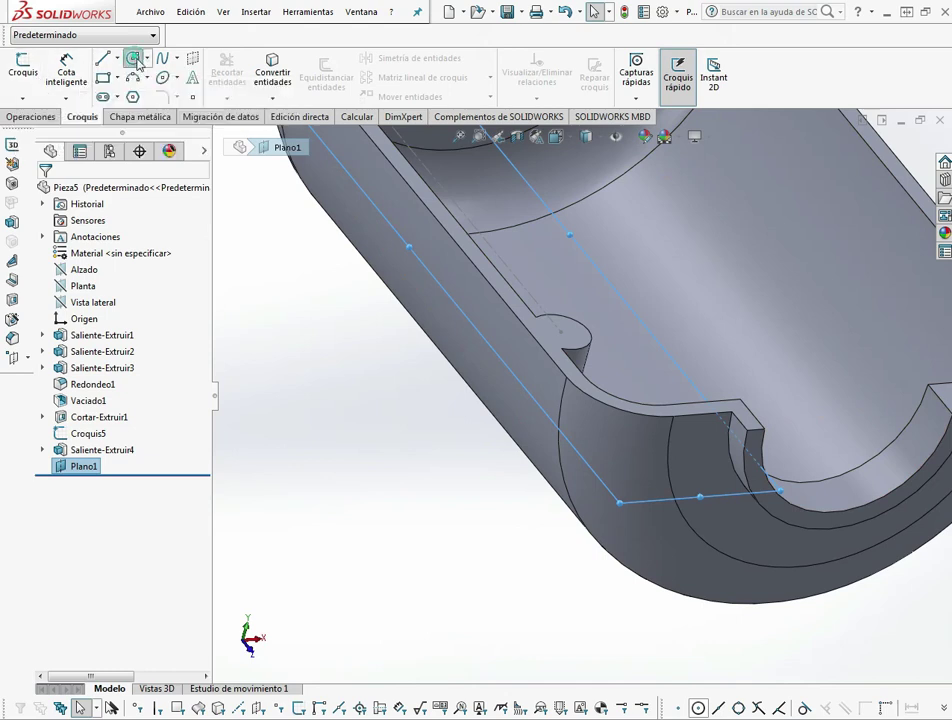
click(561, 333)
click(583, 356)
key(Escape)
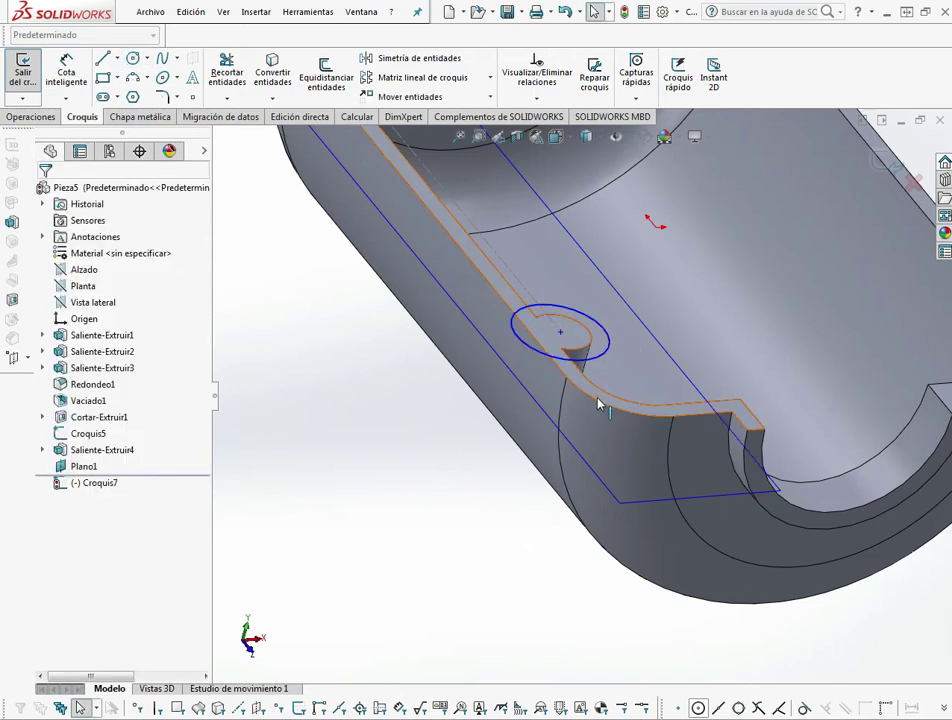
key(ctrl+8)
key(Up)
key(Up)
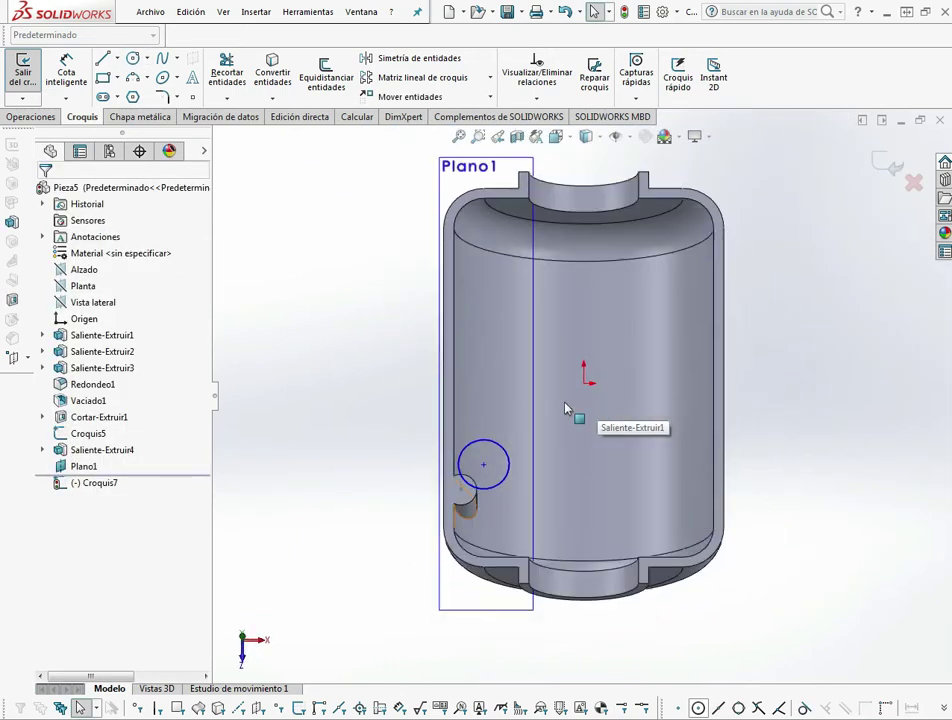
key(ctrl+7)
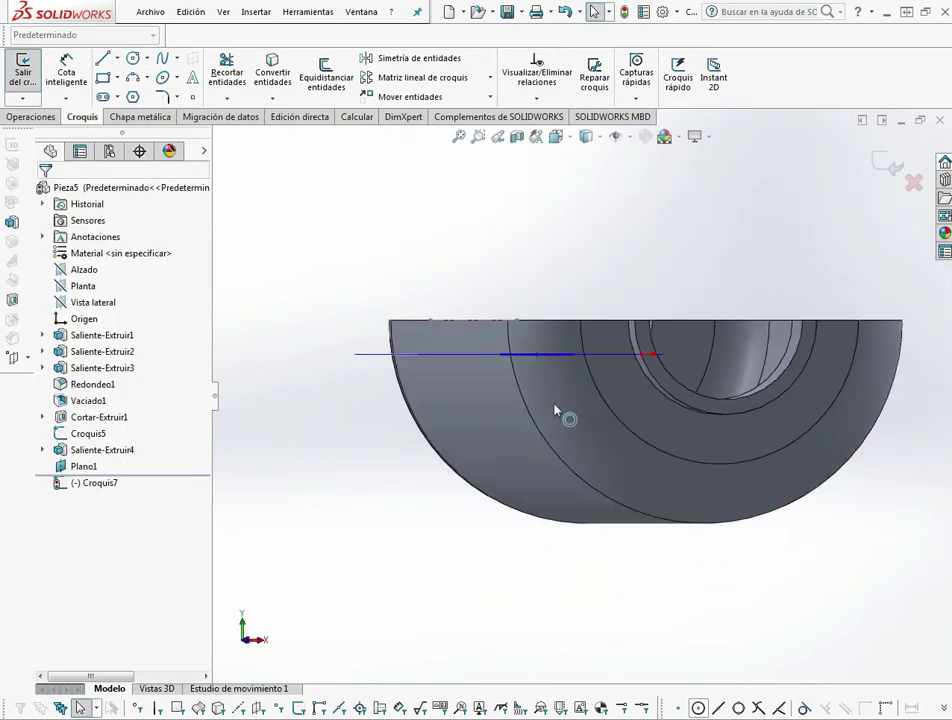
scroll(547, 411, down, 3)
scroll(547, 408, down, 4)
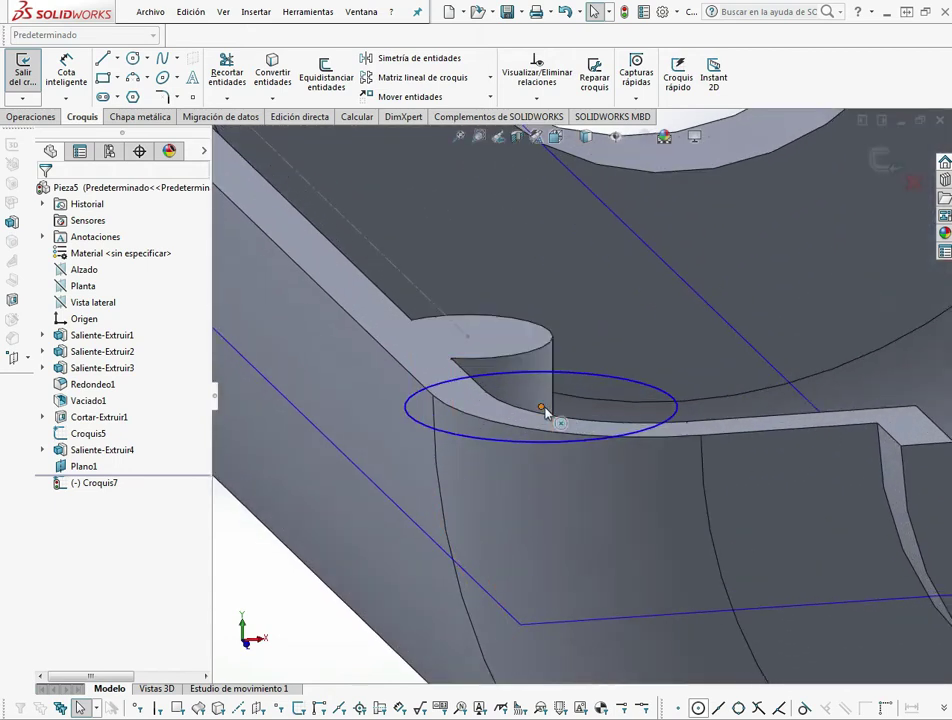
mouse_move(541, 408)
mouse_down()
mouse_move(496, 338)
mouse_move(467, 332)
mouse_up()
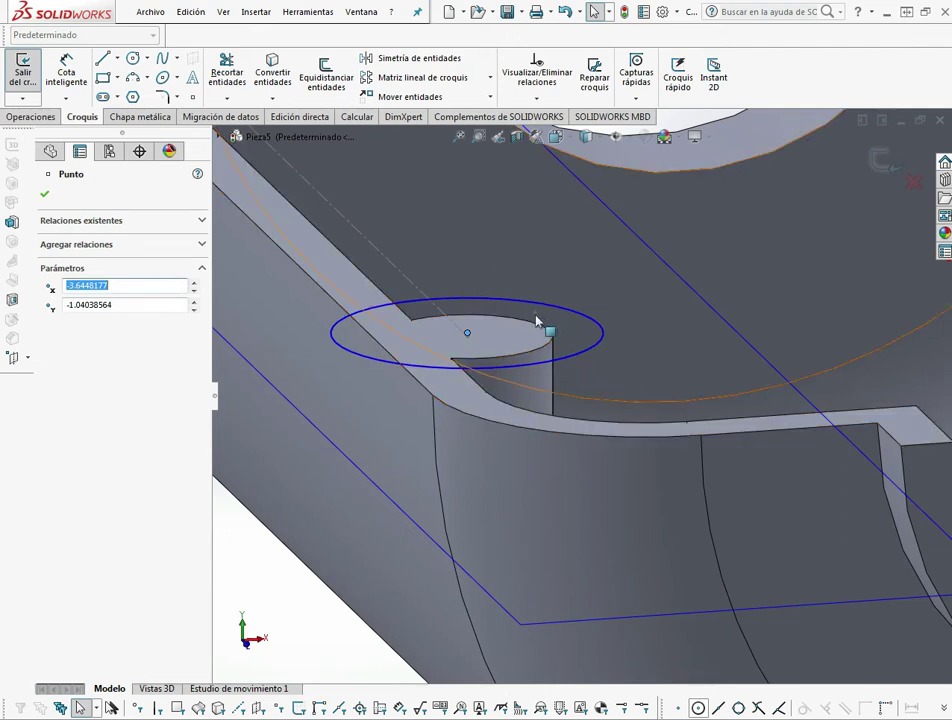
key(Escape)
click(489, 343)
key(ctrl+8)
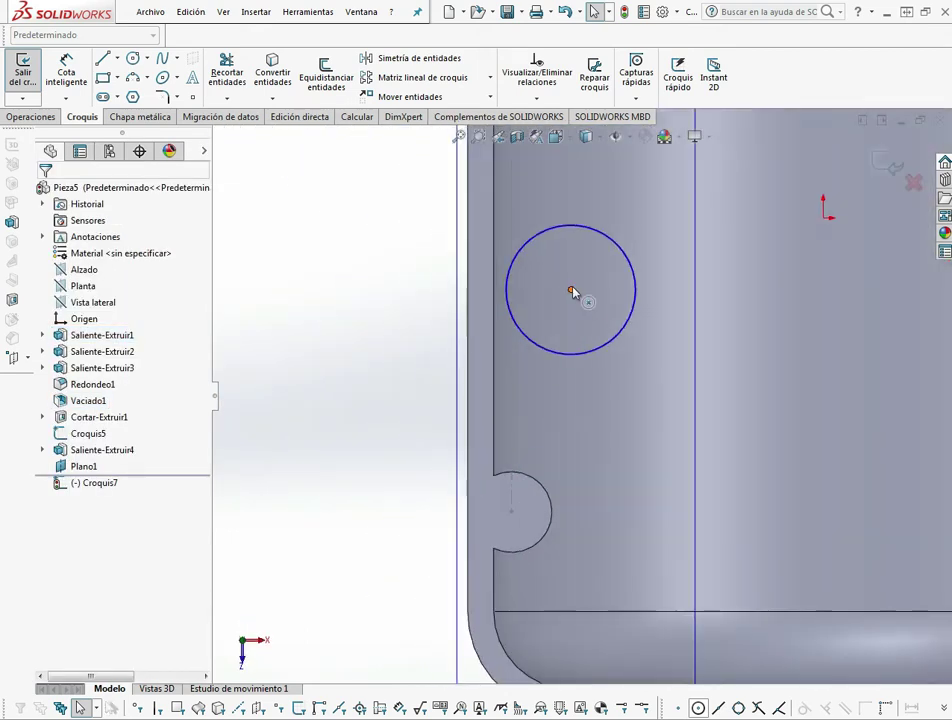
drag(572, 292, 511, 512)
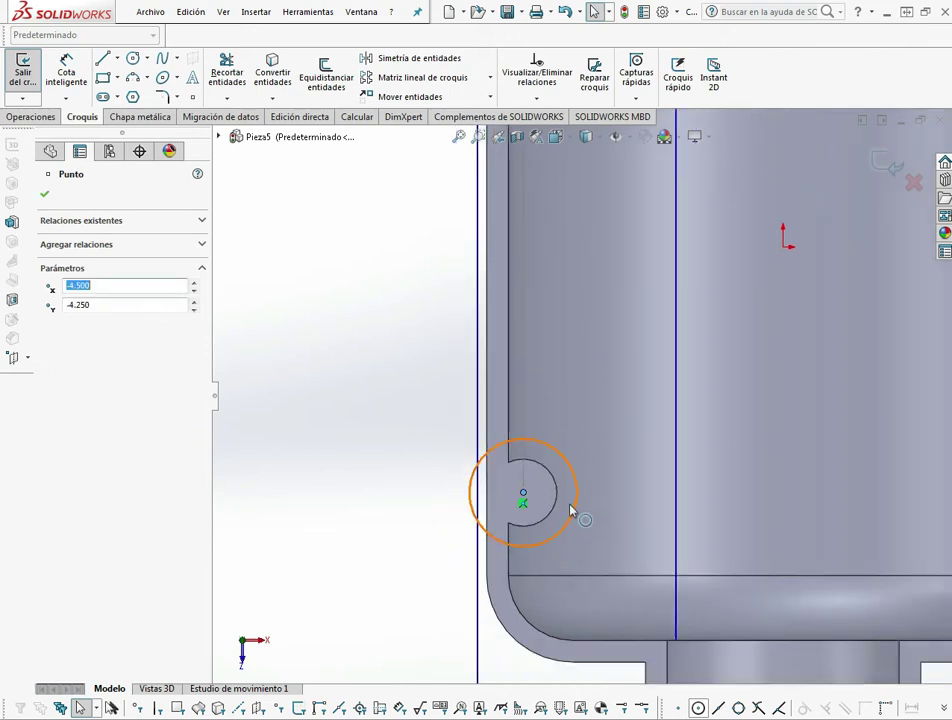
scroll(550, 640, up, 1)
key(Escape)
Dimension the circle's diameter to 0.750.
click(75, 82)
click(569, 438)
click(600, 408)
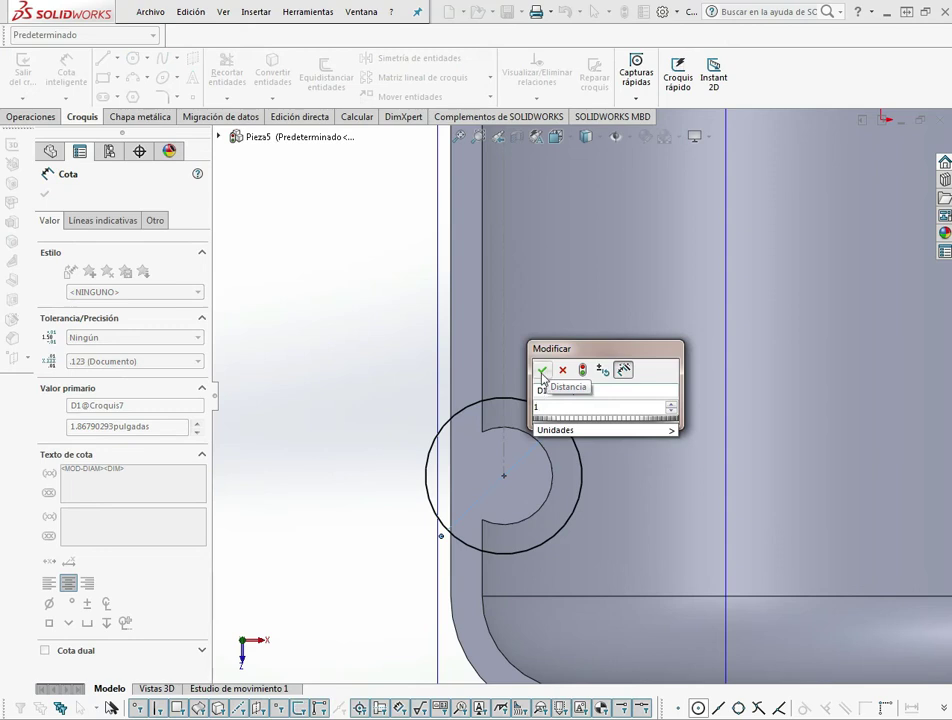
click(541, 372)
click(578, 388)
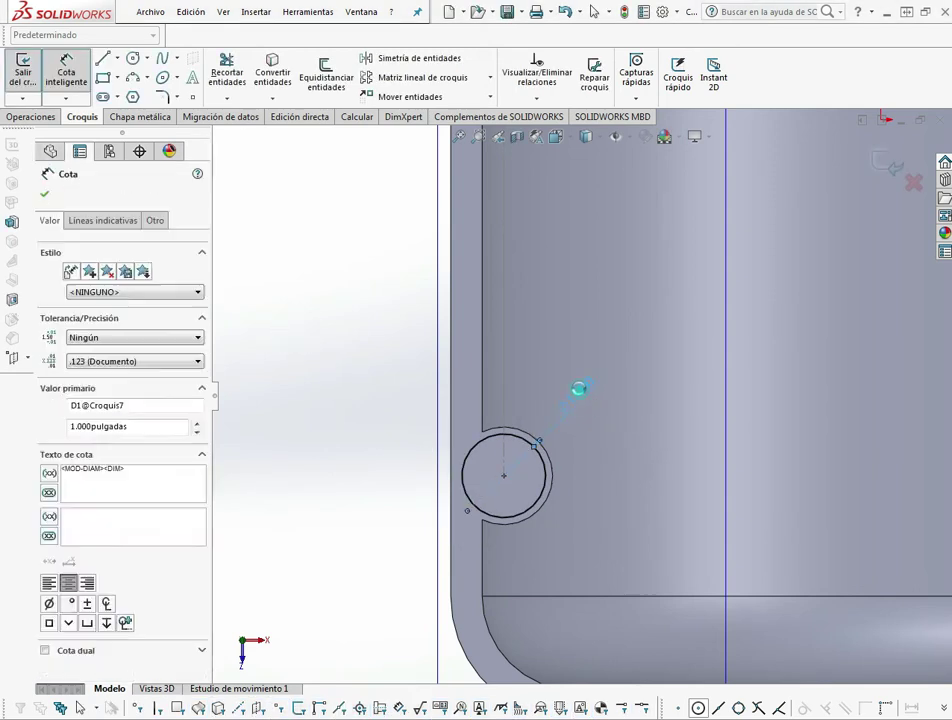
double_click(578, 388)
text(.75)
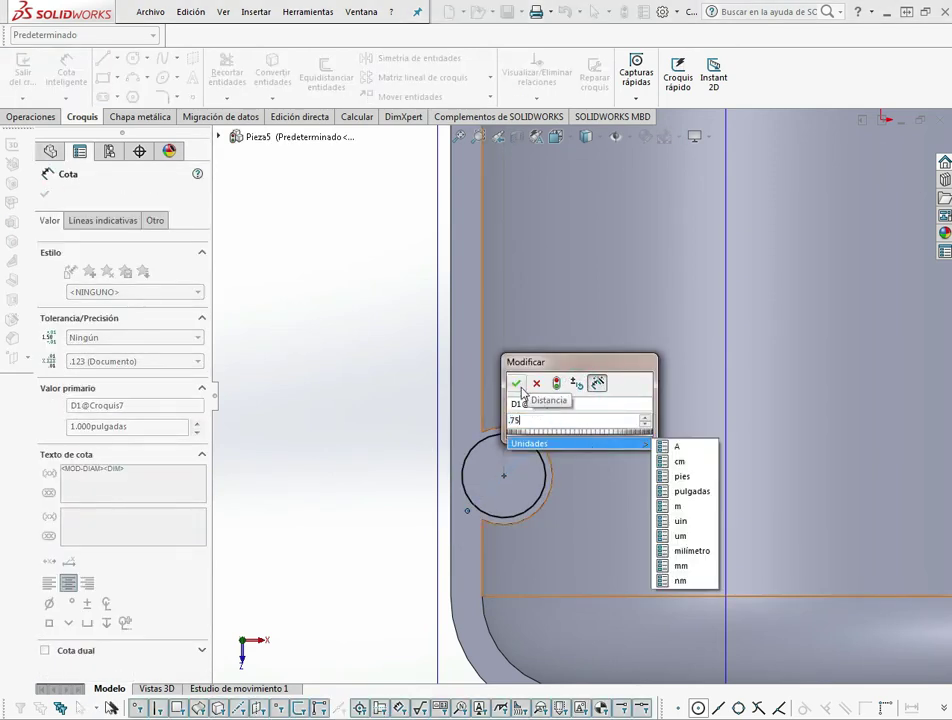
click(516, 384)
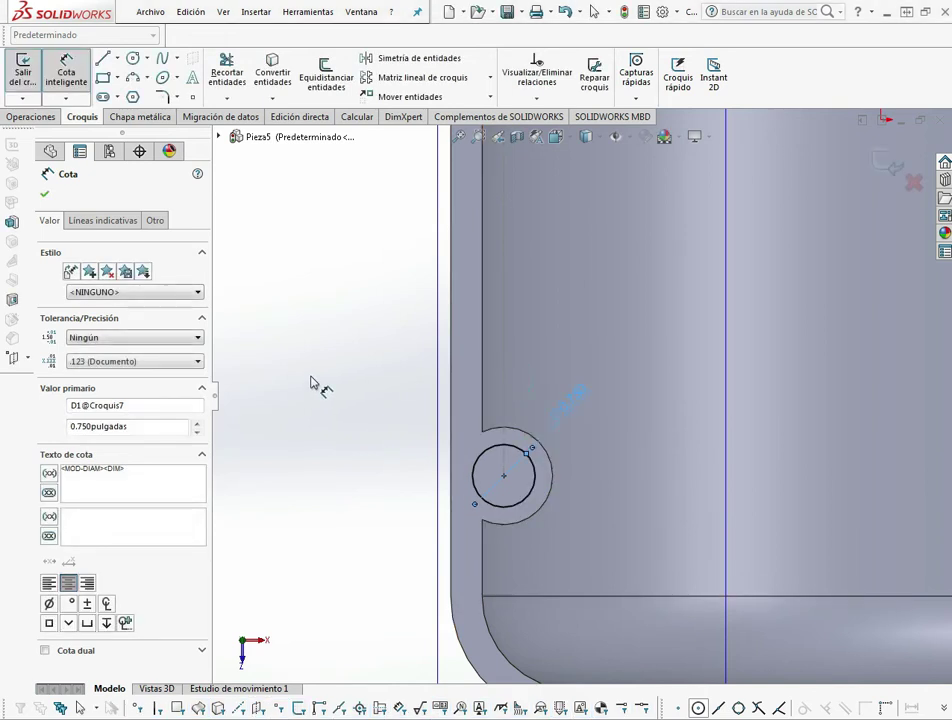
click(310, 378)
mouse_move(310, 378)
middle_down()
mouse_move(478, 415)
mouse_move(475, 460)
mouse_move(502, 457)
middle_up()
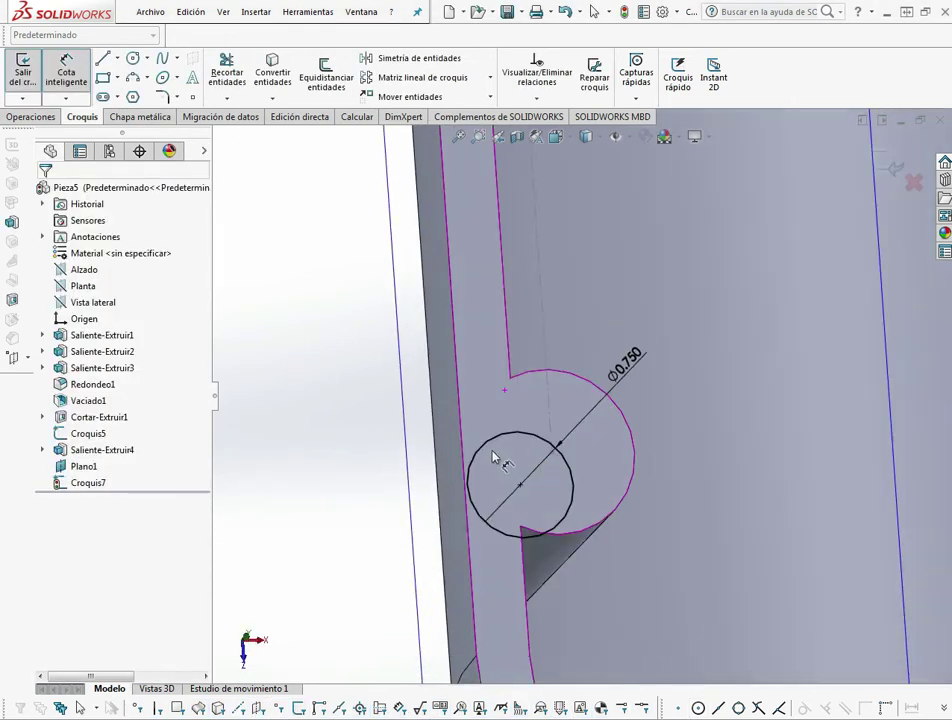
key(Escape)
key(ctrl+8)
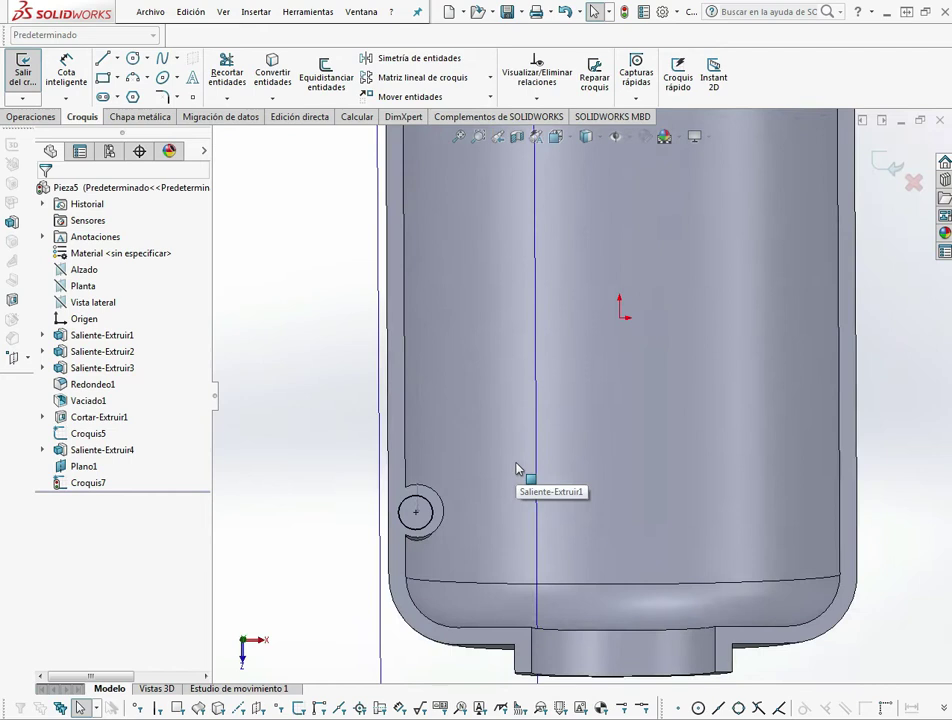
scroll(440, 515, down, 3)
scroll(450, 518, down, 2)
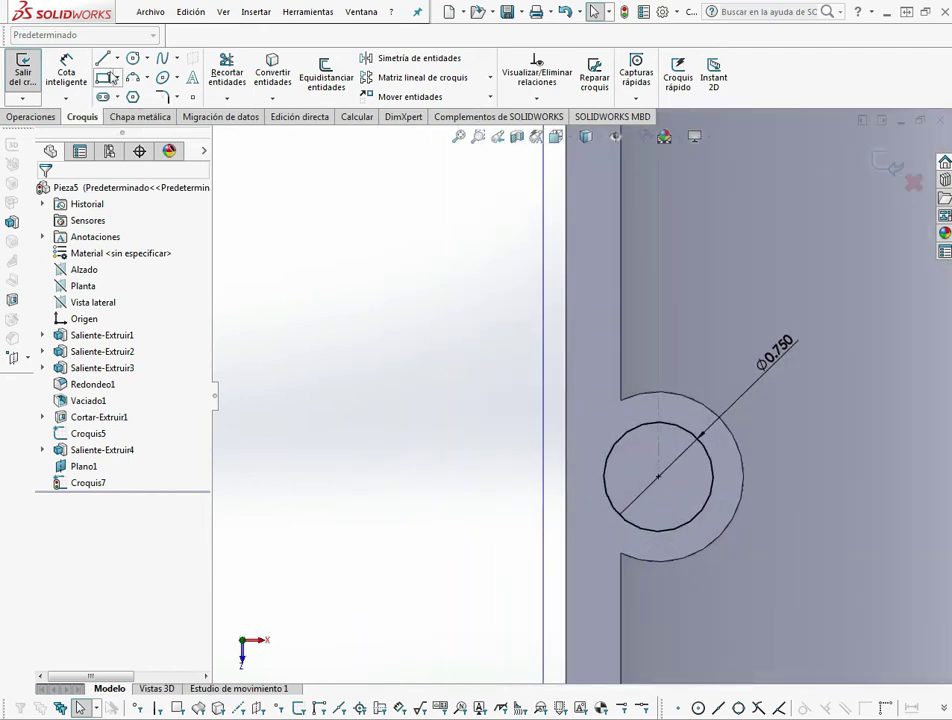
Draw lines from the circle's top and bottom points to the edge, joined by a vertical line.
click(103, 62)
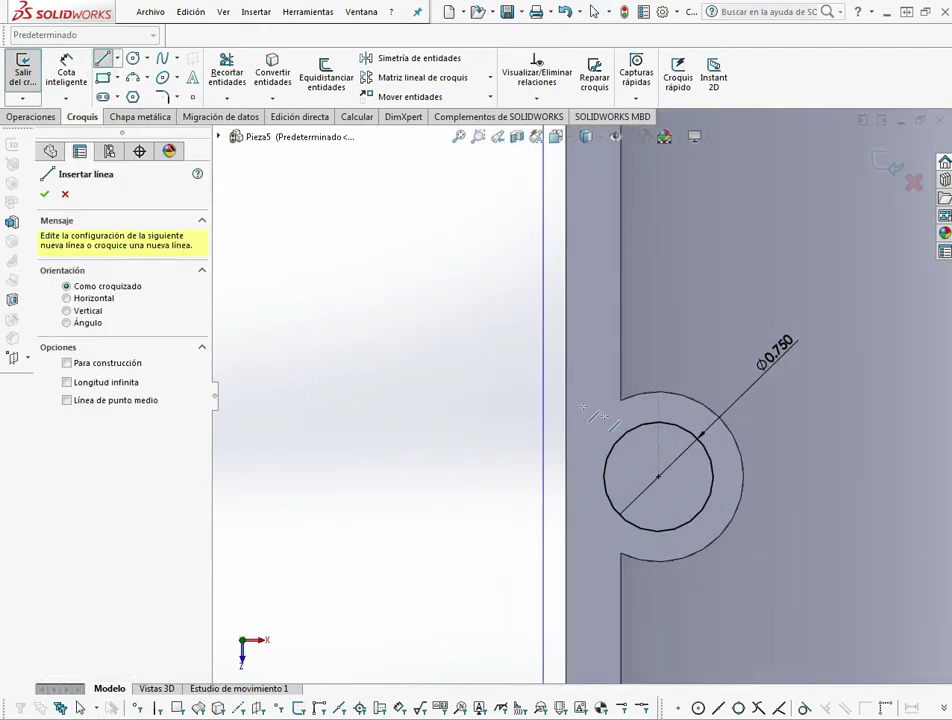
click(658, 422)
double_click(567, 422)
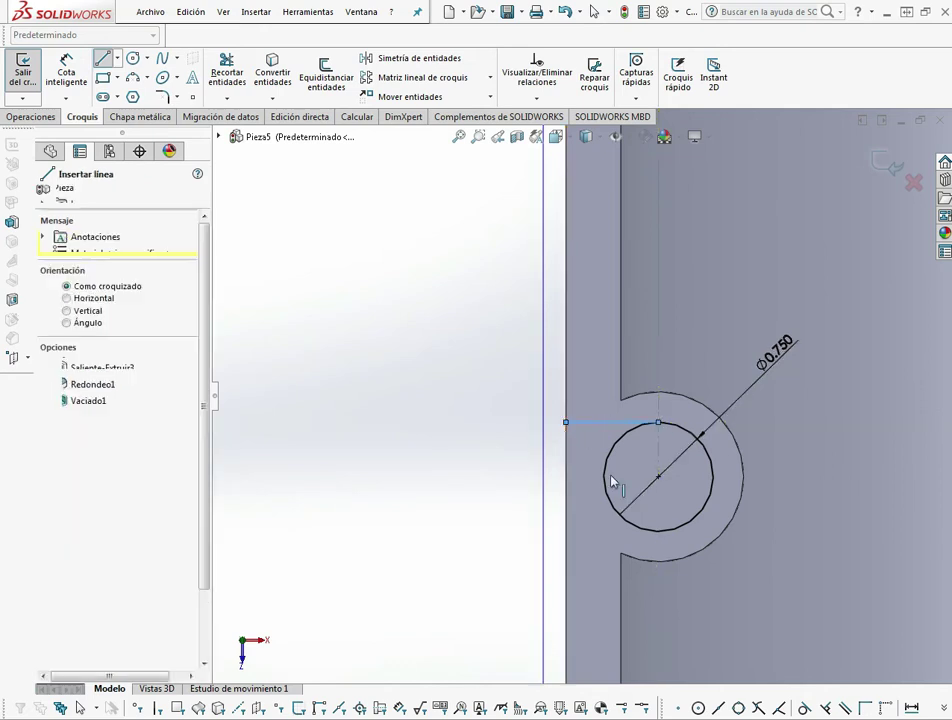
key(Escape)
click(100, 62)
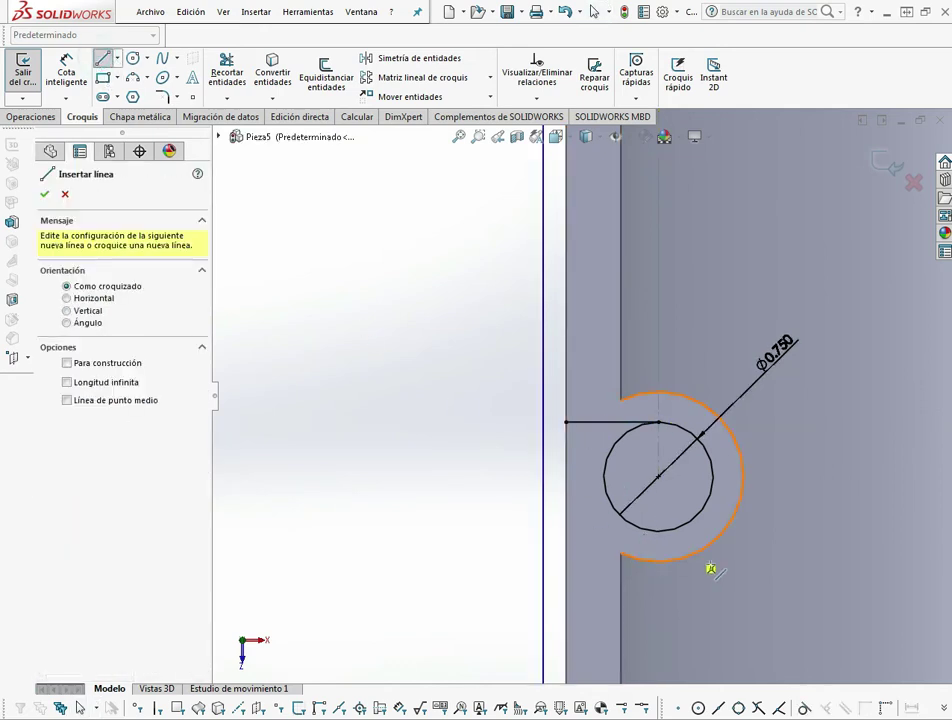
click(658, 531)
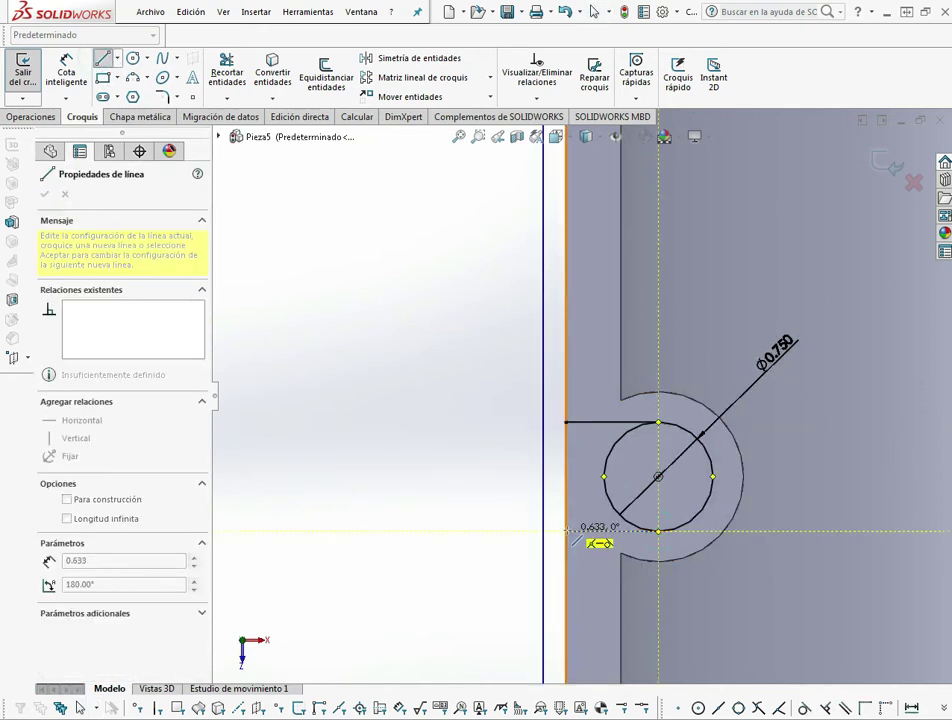
double_click(567, 531)
key(Escape)
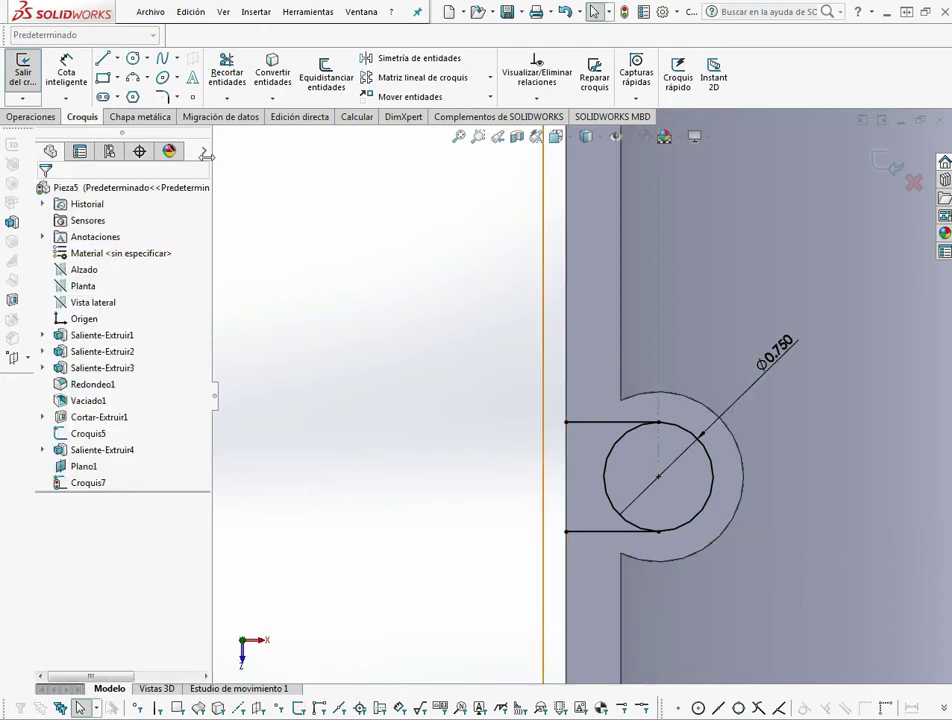
click(105, 60)
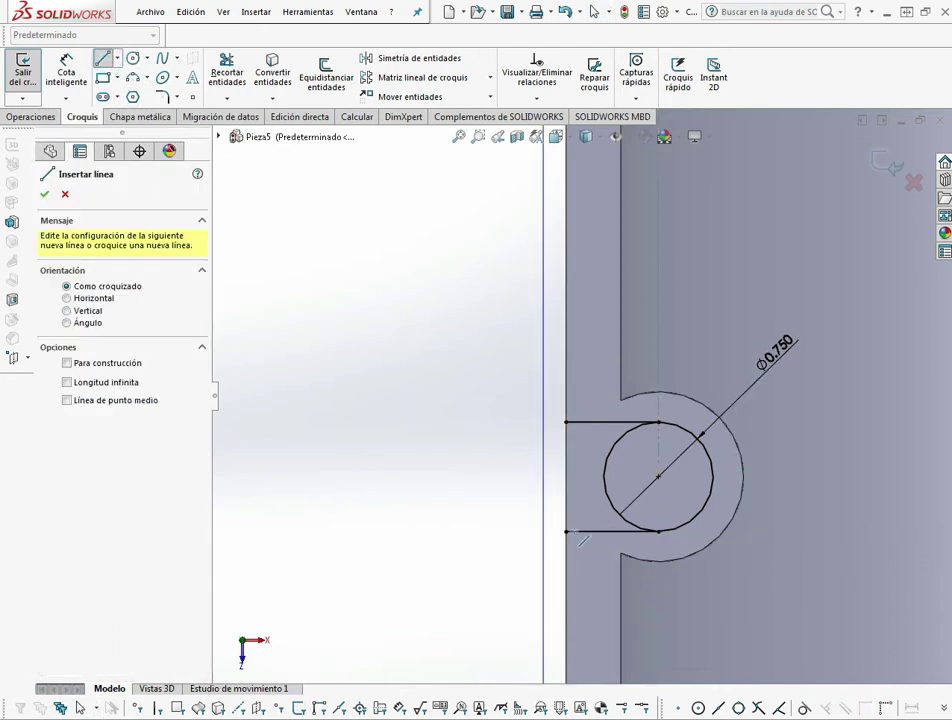
click(567, 531)
double_click(567, 421)
Trim away the inner arc of the circle to form the slot profile.
key(Escape)
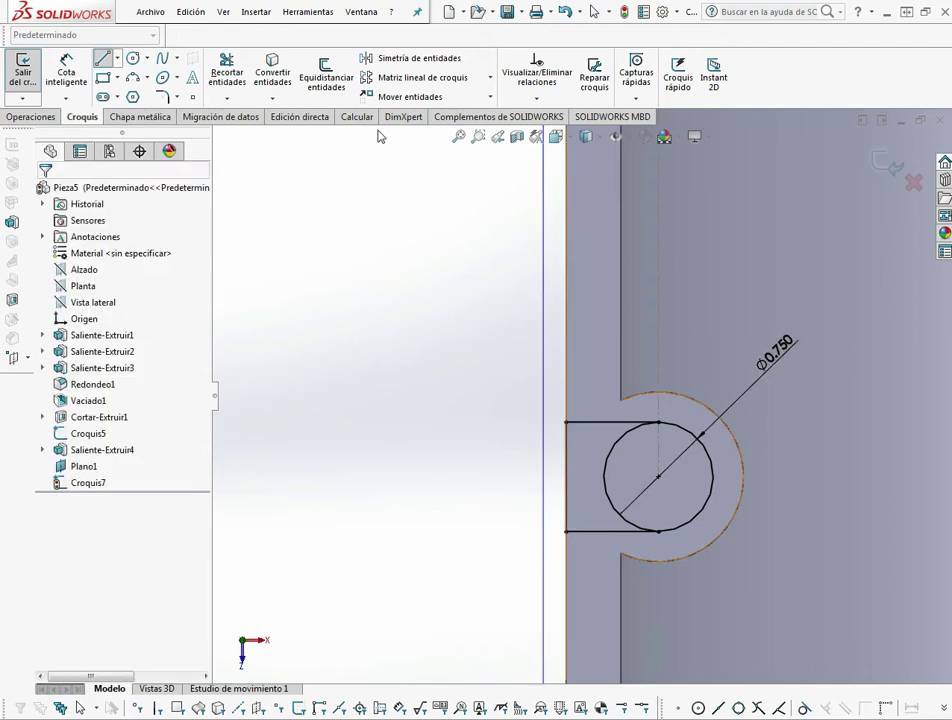
click(227, 72)
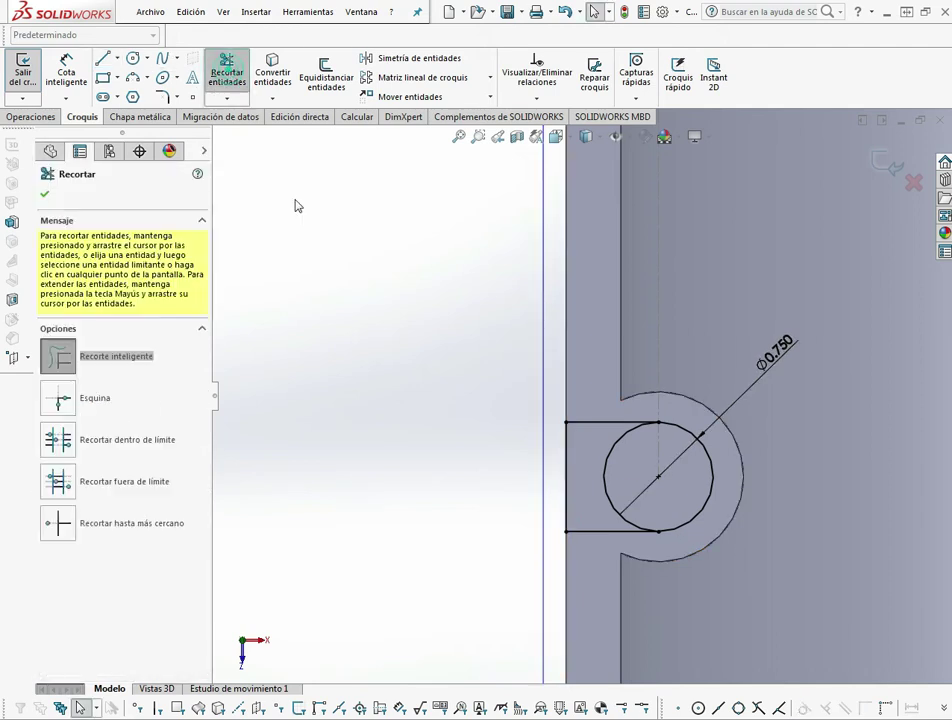
click(632, 452)
key(Escape)
key(ctrl+7)
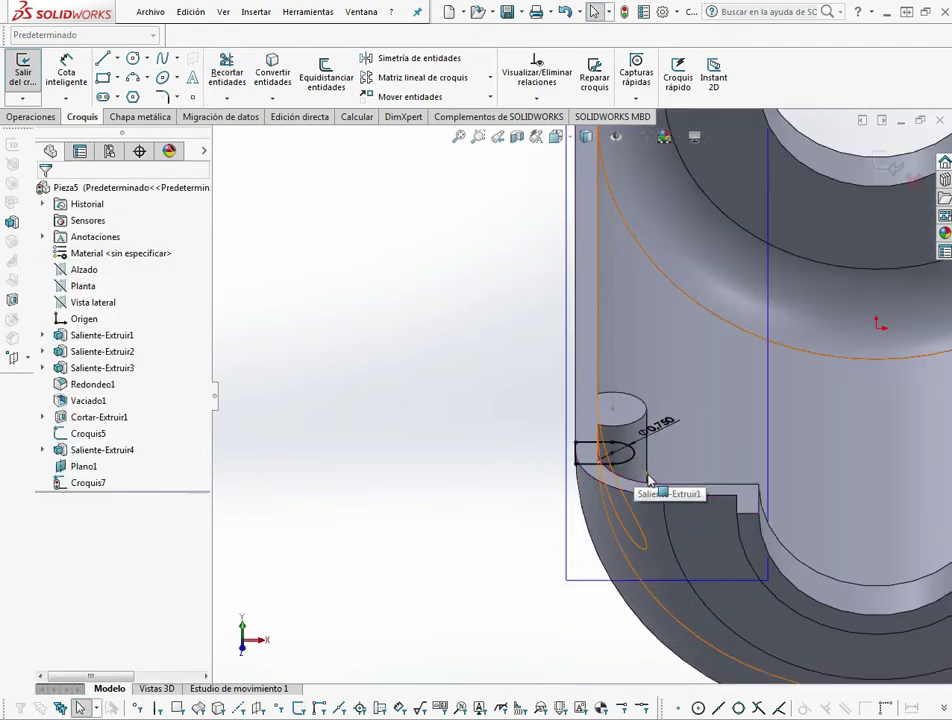
Cut the slot profile Through All with an Extruded Cut.
click(31, 116)
click(258, 80)
click(192, 284)
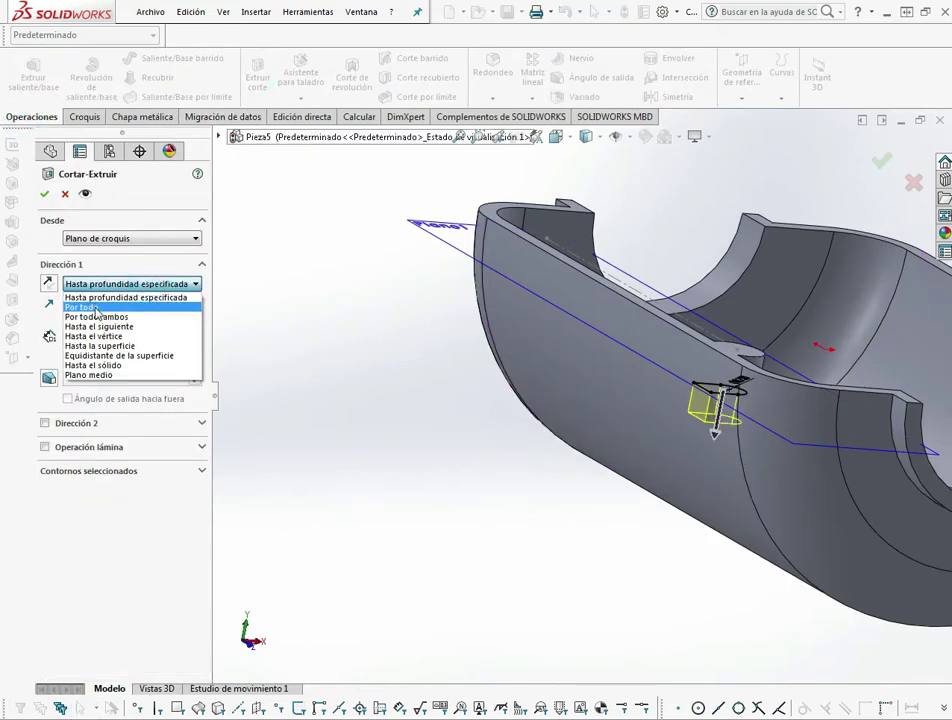
click(96, 309)
click(44, 194)
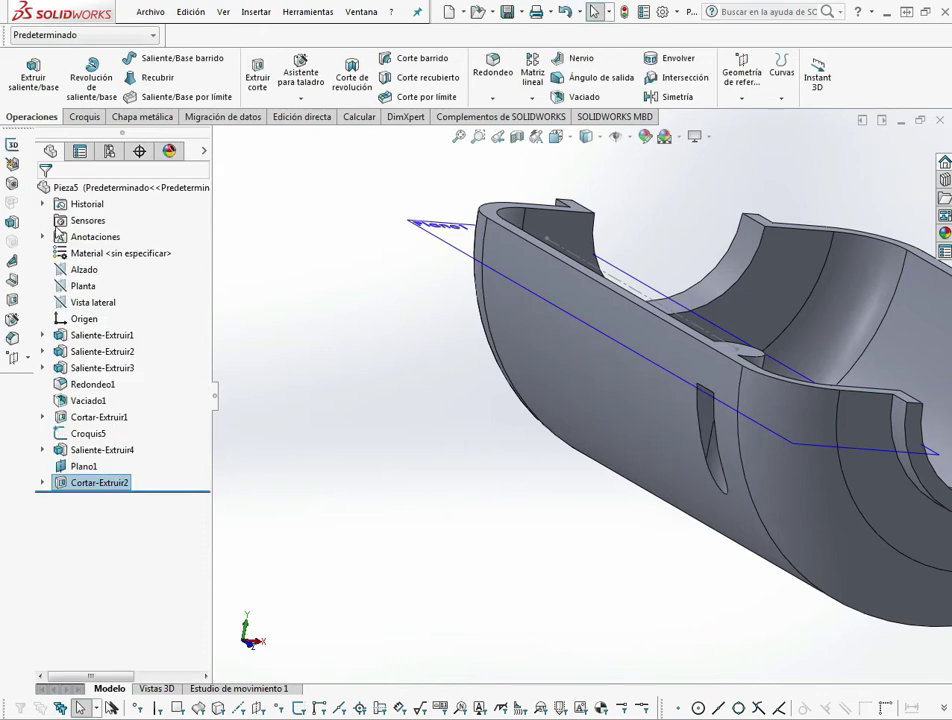
middle_drag(501, 545, 578, 531)
scroll(578, 531, up, 3)
mouse_move(633, 559)
middle_down()
mouse_move(800, 588)
mouse_move(676, 403)
middle_up()
scroll(669, 510, up, 3)
scroll(606, 461, up, 2)
scroll(613, 444, up, 1)
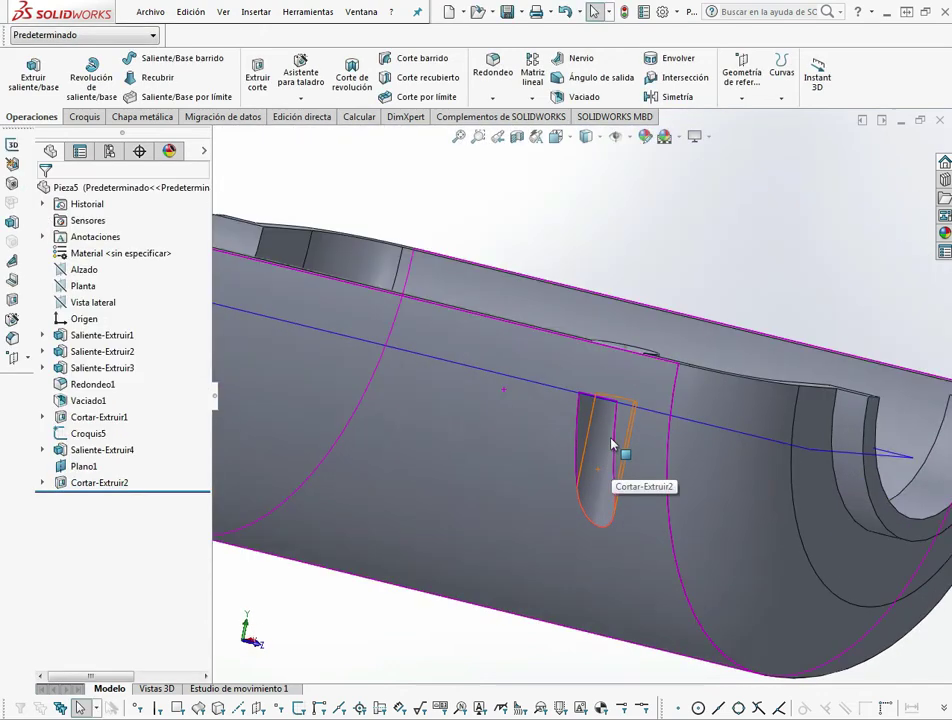
middle_drag(612, 444, 606, 419)
Change the slot's 0.750 diameter dimension and rebuild the part.
click(598, 362)
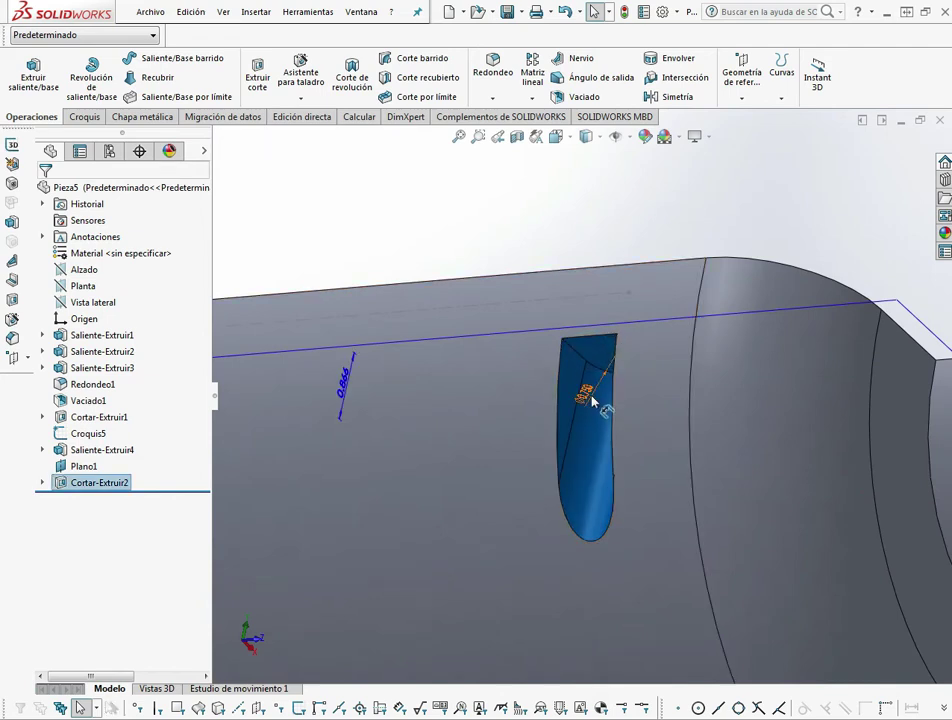
double_click(588, 396)
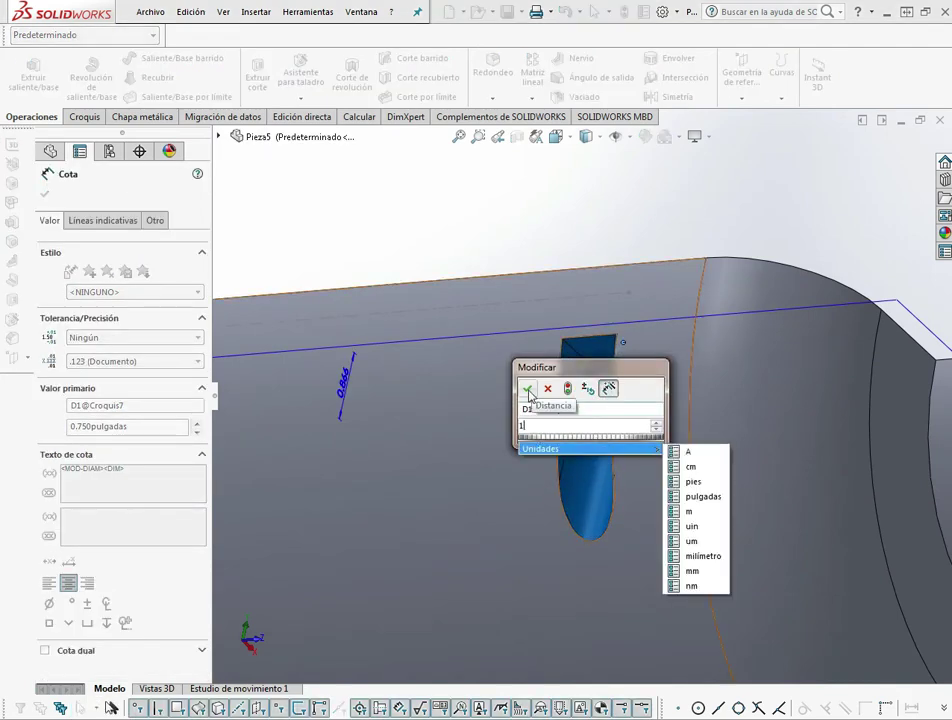
click(527, 388)
click(542, 204)
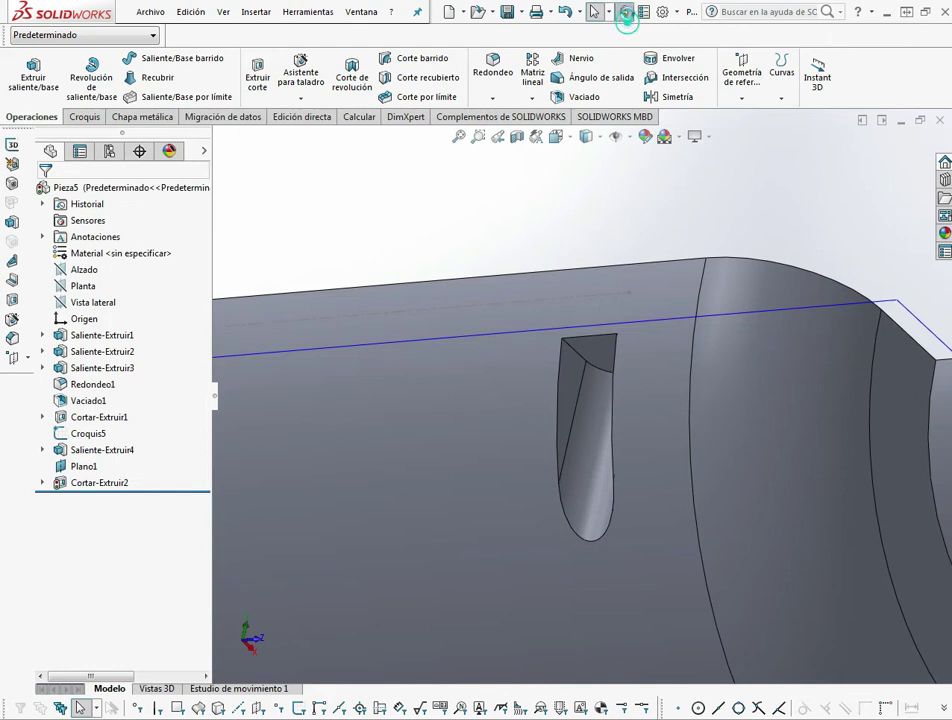
click(616, 116)
mouse_move(547, 334)
middle_down()
mouse_move(455, 628)
mouse_move(616, 336)
middle_up()
scroll(616, 336, down, 3)
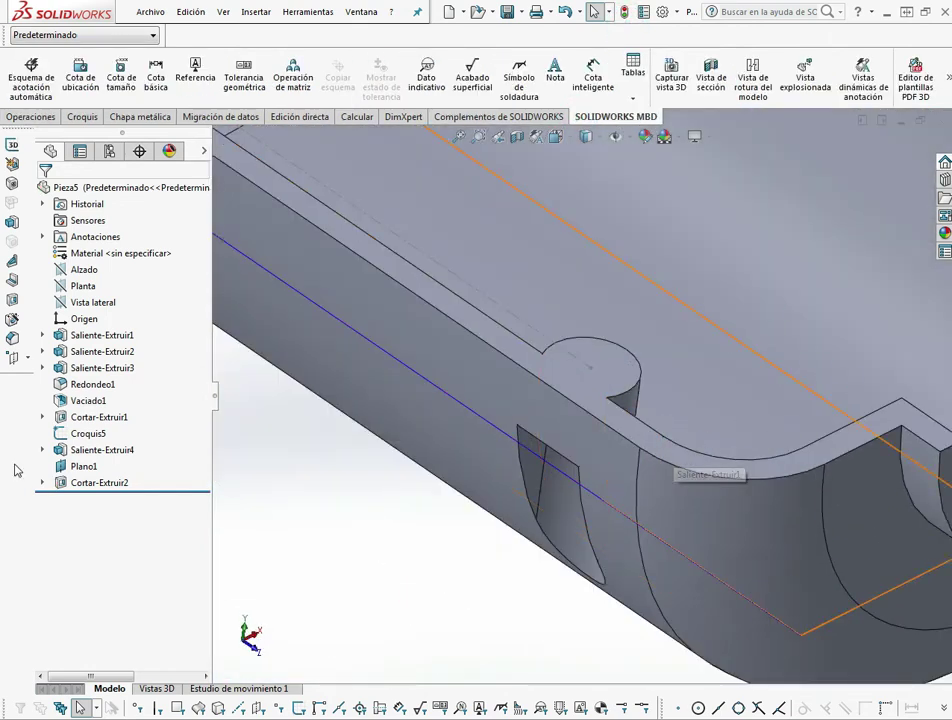
Sketch a circle centred on the boss top and dimension it to 7/16 diameter.
click(82, 118)
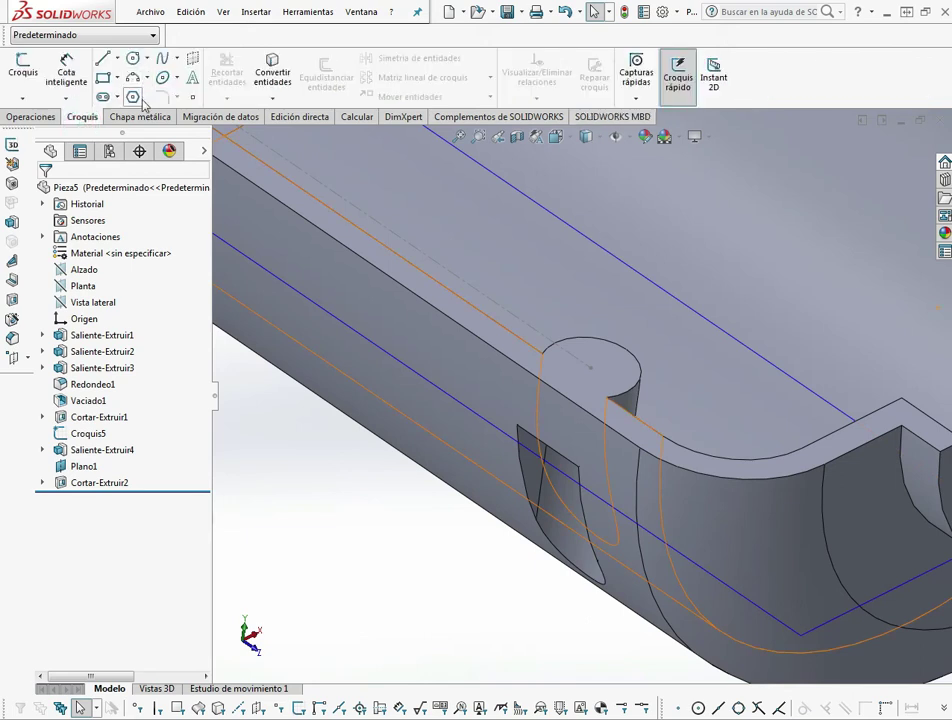
click(136, 62)
scroll(630, 400, down, 3)
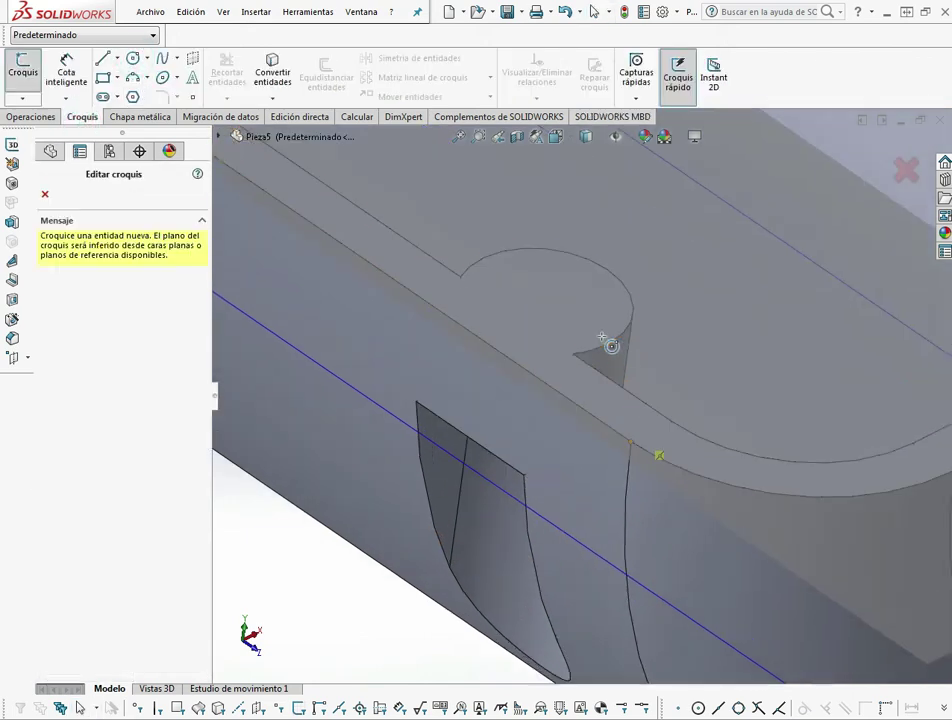
click(602, 338)
click(620, 360)
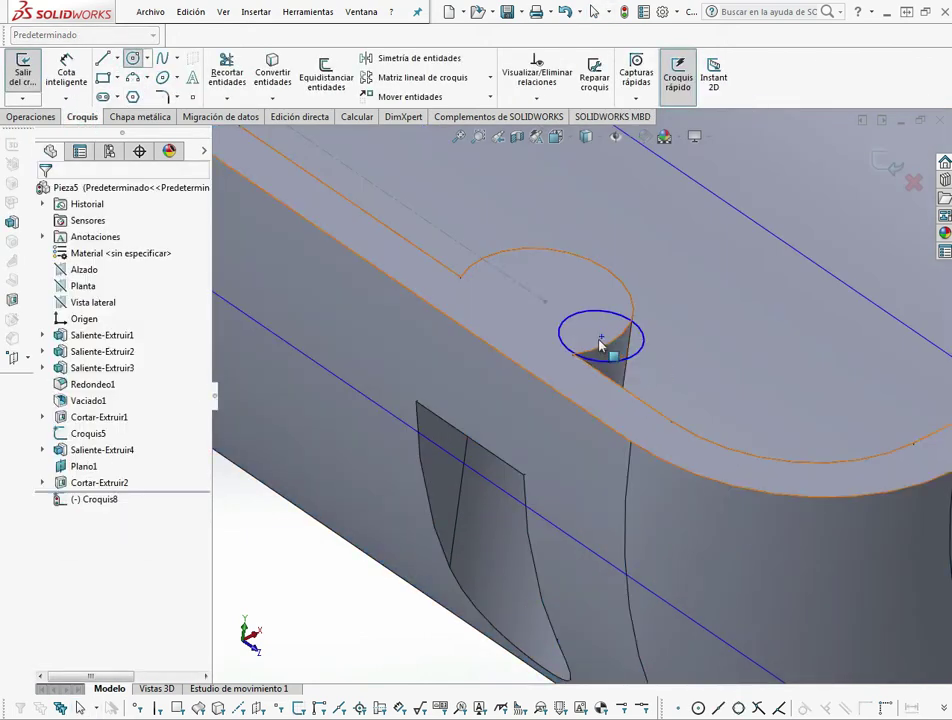
drag(601, 345, 547, 306)
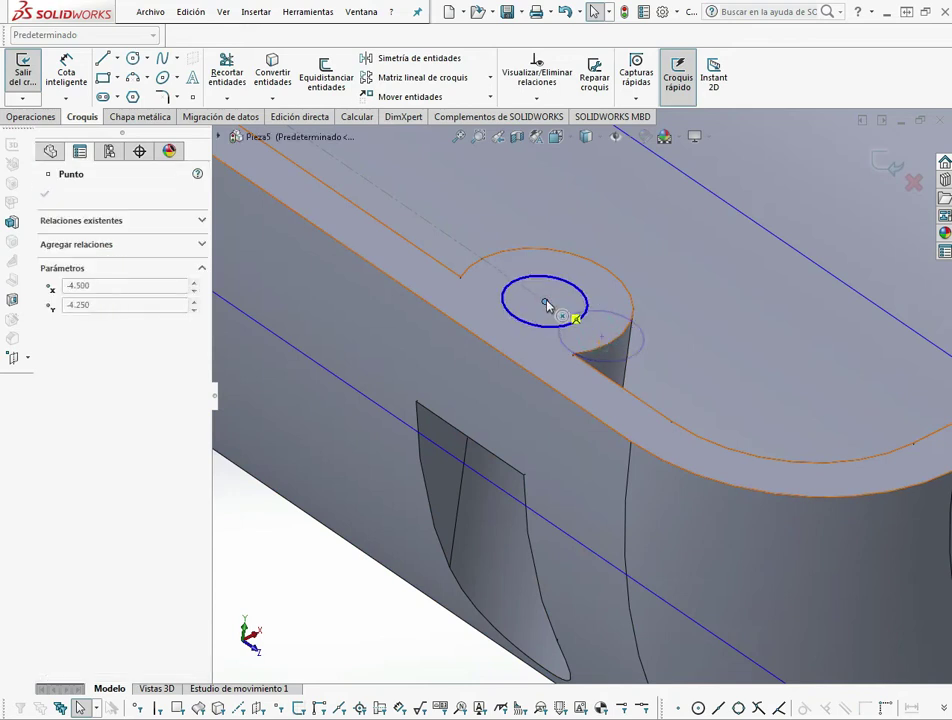
click(66, 72)
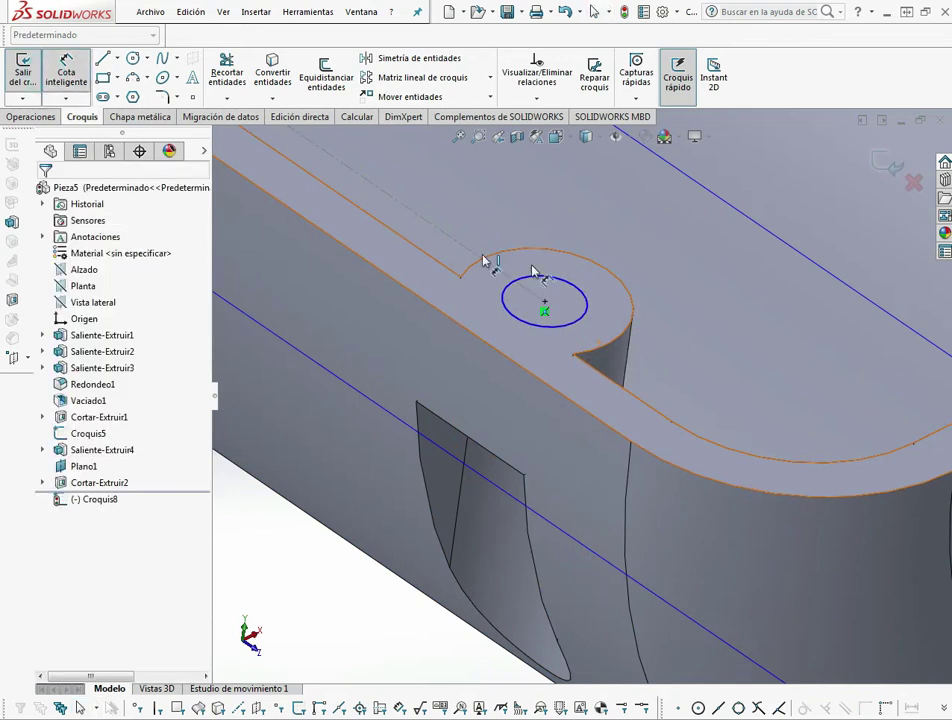
click(571, 286)
click(669, 263)
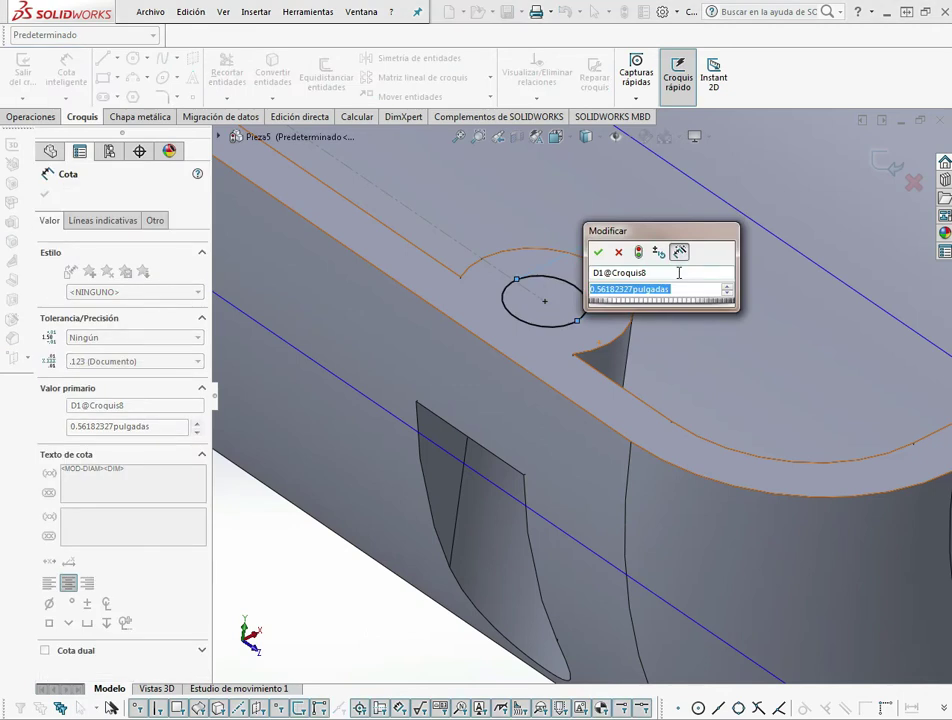
text(7/16)
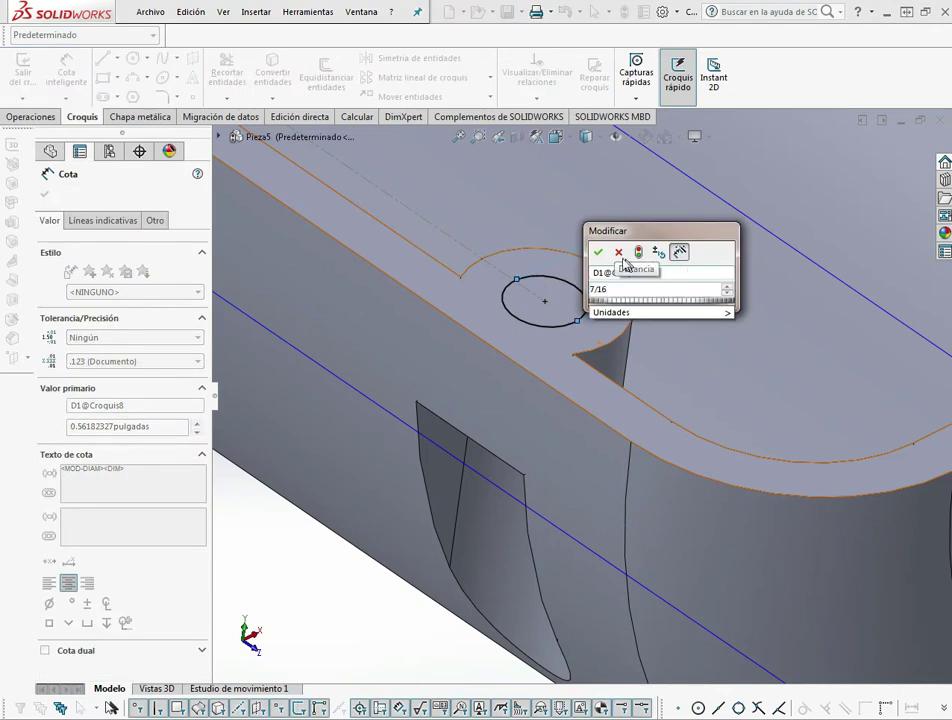
click(600, 253)
key(Escape)
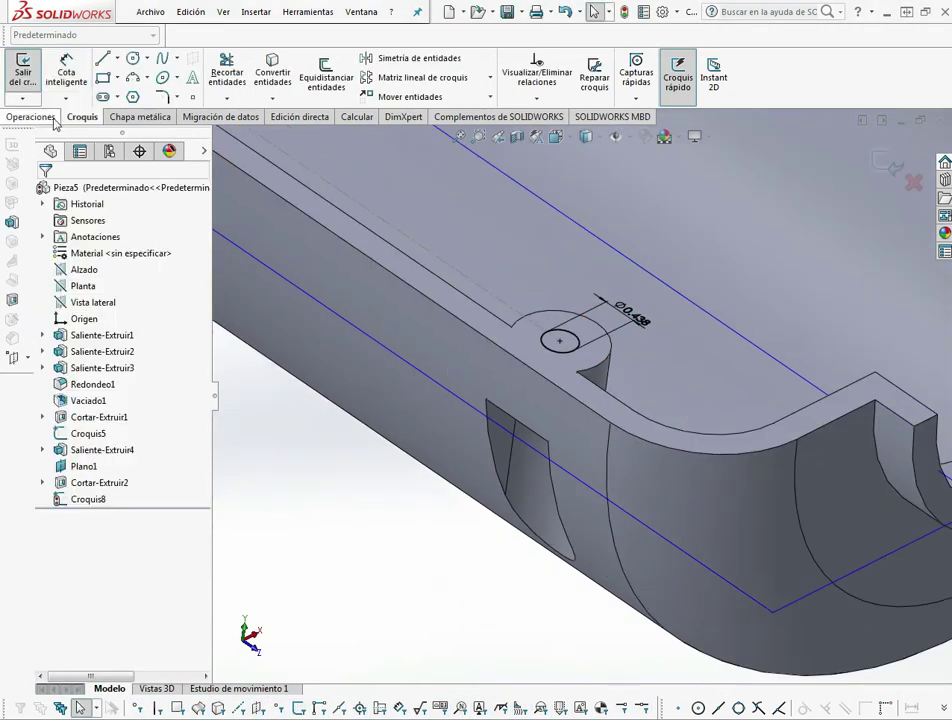
Cut the Ø0.438 circle Through All to make the hole.
click(52, 119)
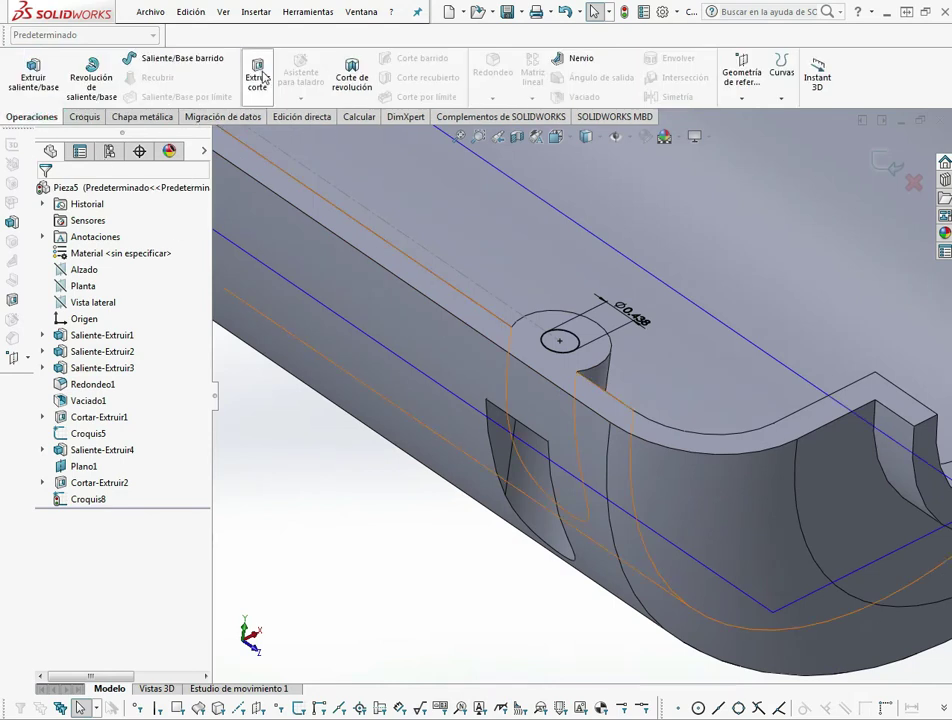
click(262, 74)
click(130, 284)
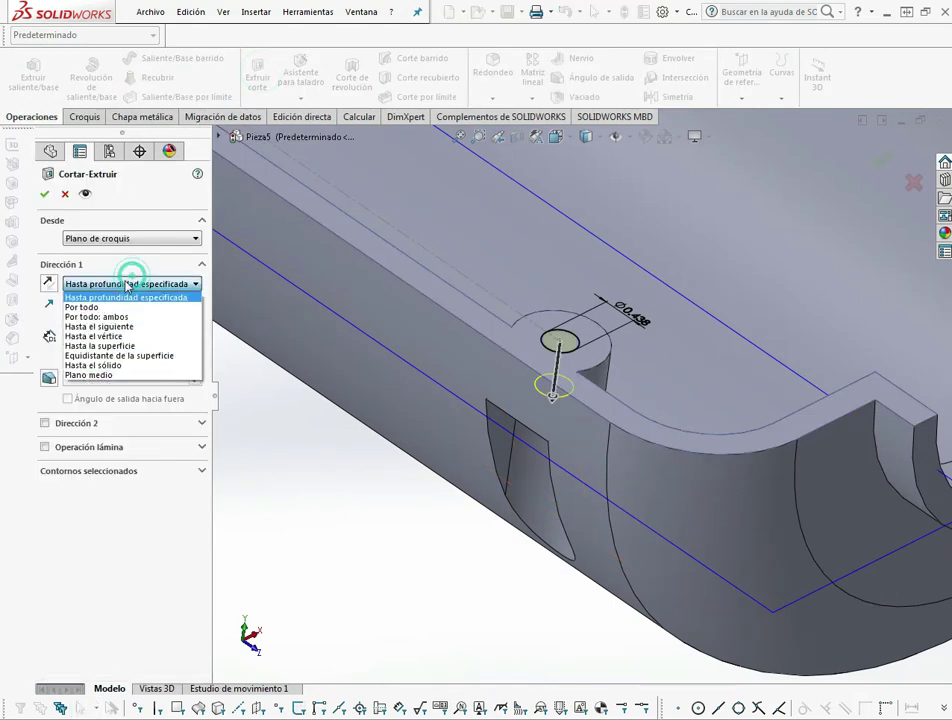
click(82, 308)
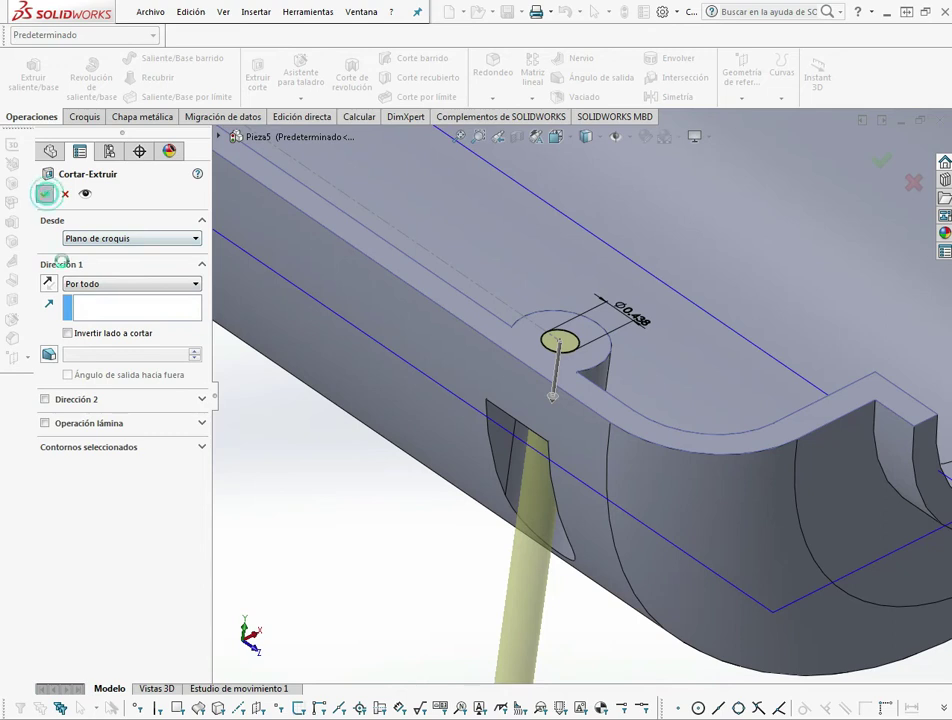
click(45, 194)
click(380, 582)
key(ctrl+7)
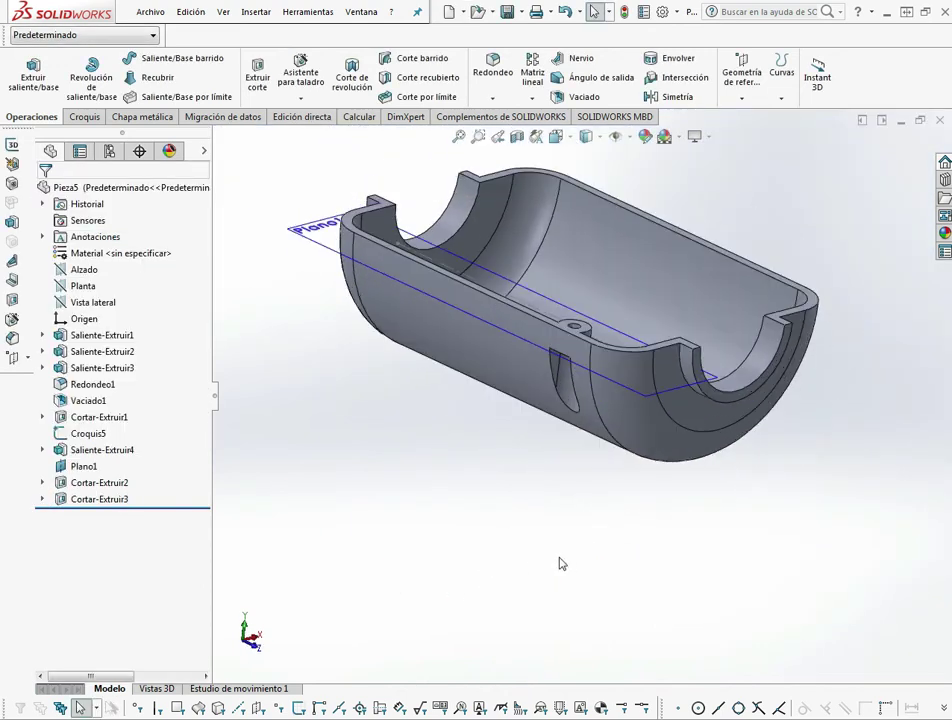
click(564, 560)
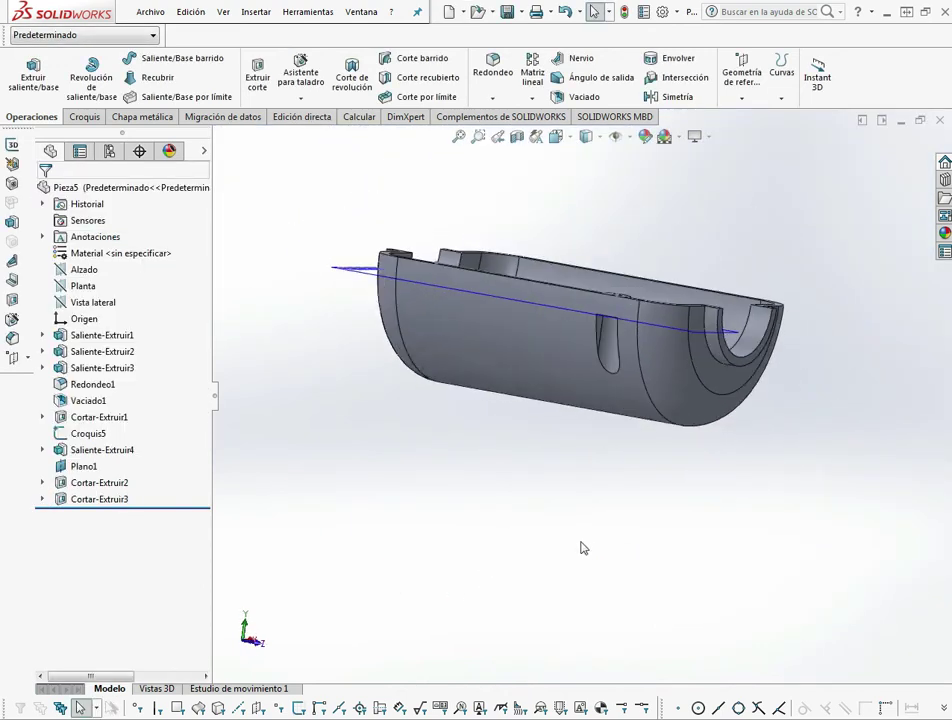
Start a fillet and orbit the housing to bring the wall slot into view.
scroll(632, 336, down, 3)
mouse_move(529, 472)
middle_down()
mouse_move(542, 489)
mouse_move(448, 510)
middle_up()
scroll(330, 390, down, 3)
scroll(390, 470, down, 2)
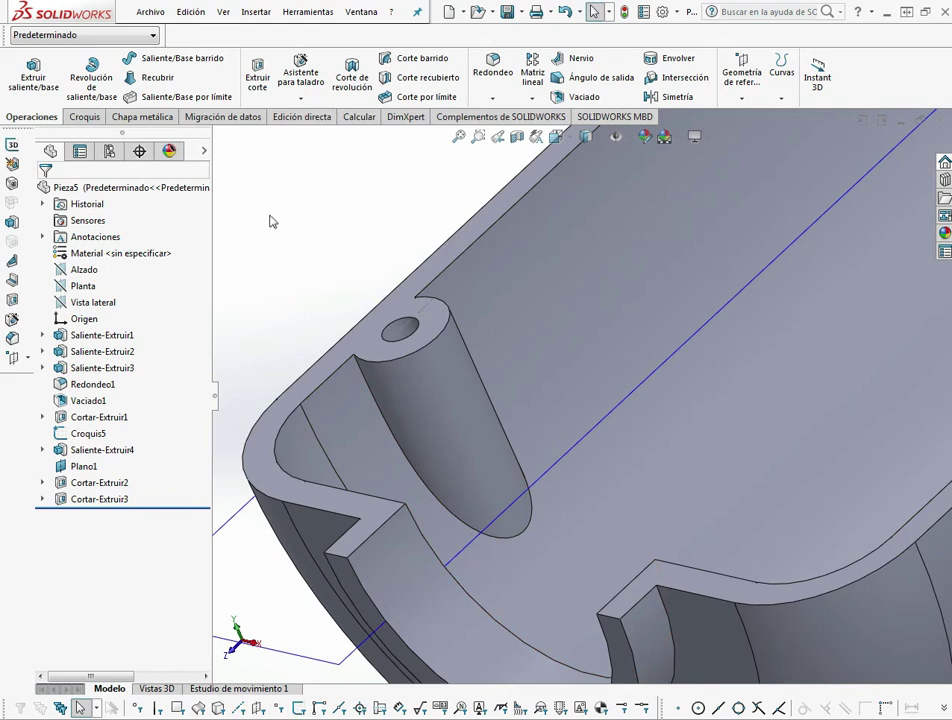
scroll(287, 221, down, 2)
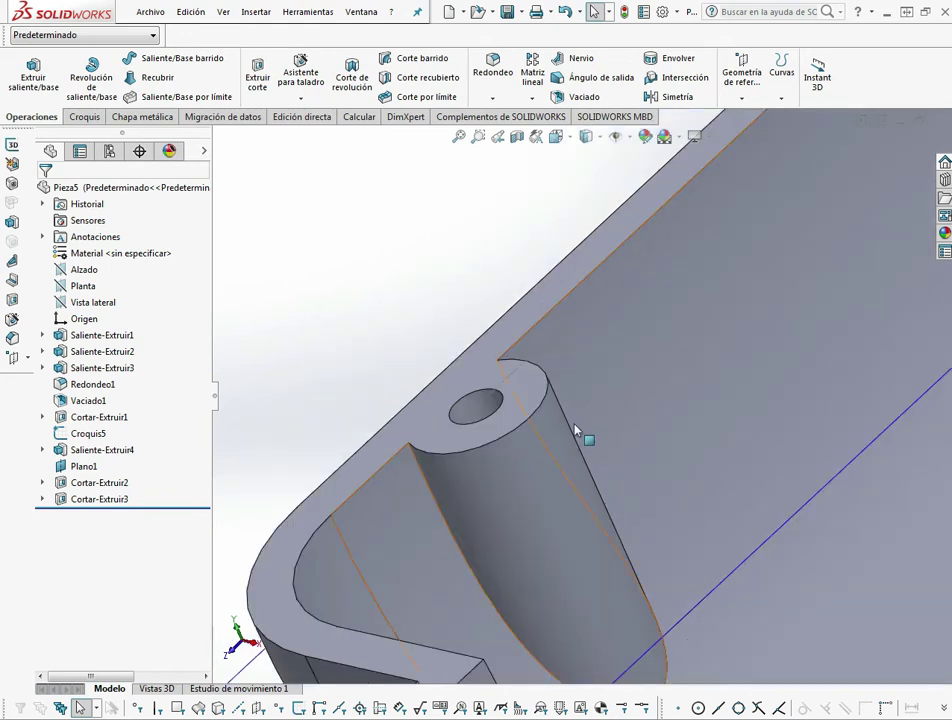
scroll(575, 430, up, 2)
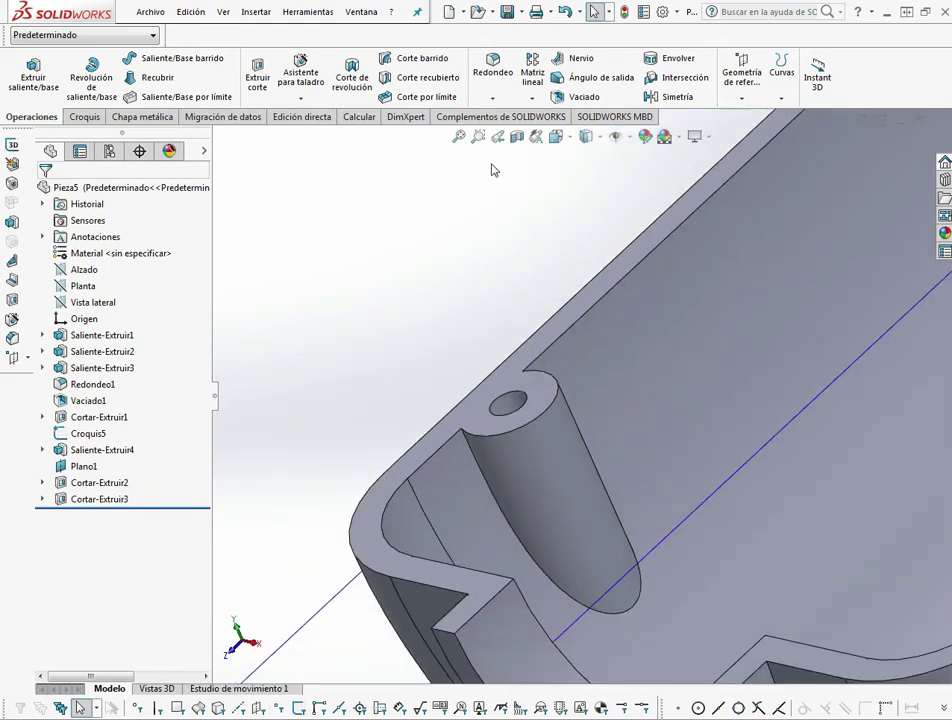
click(495, 75)
middle_drag(425, 287, 417, 333)
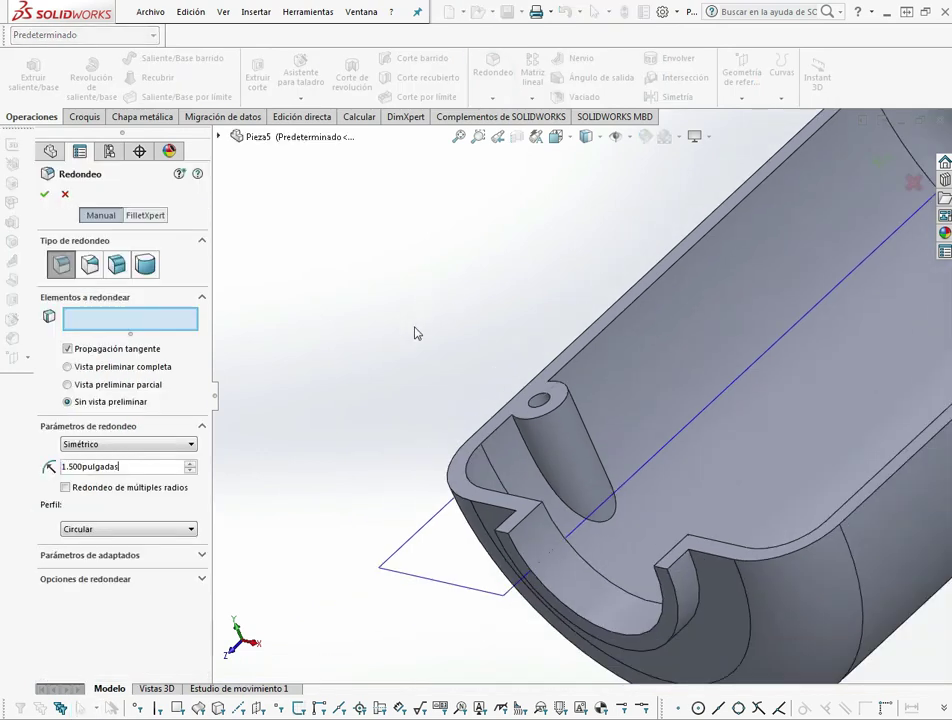
mouse_move(389, 389)
middle_down()
mouse_move(446, 486)
mouse_move(488, 486)
middle_up()
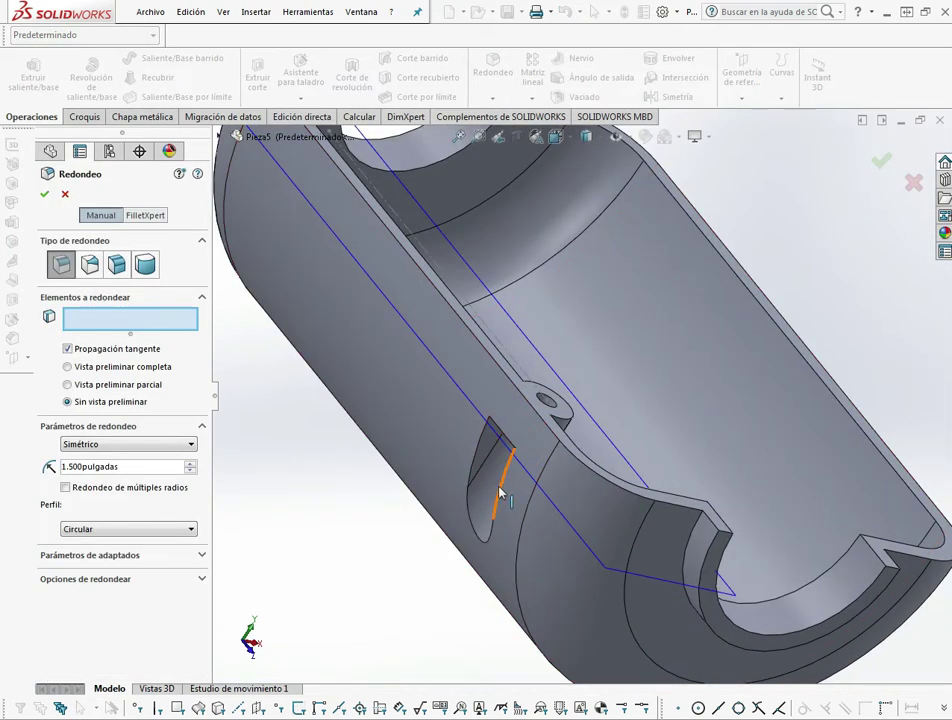
scroll(487, 517, up, 2)
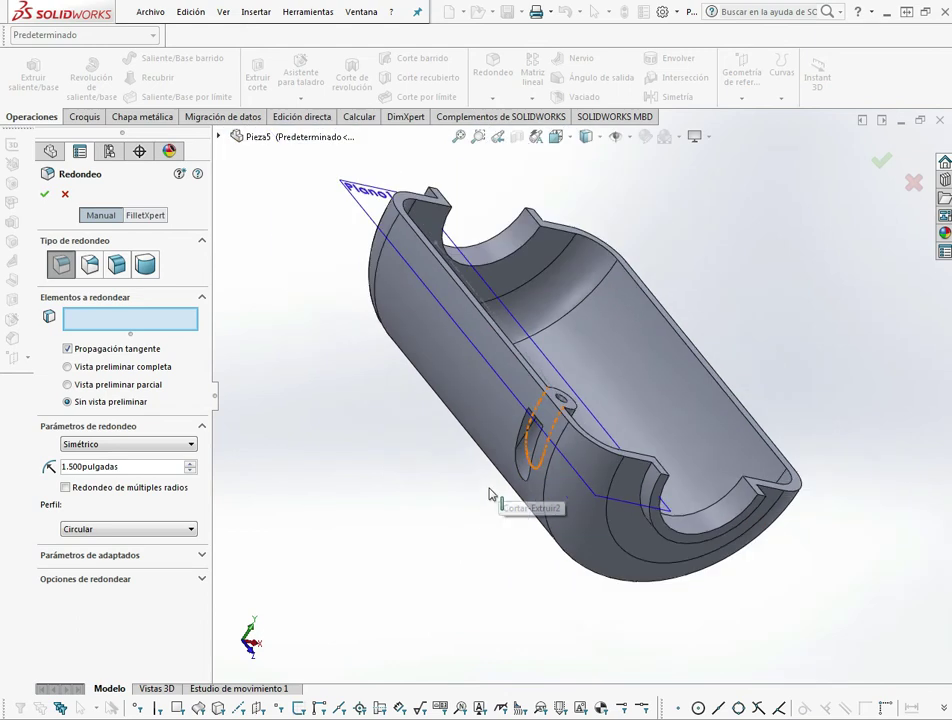
middle_drag(506, 491, 493, 561)
scroll(636, 452, down, 2)
scroll(636, 452, down, 3)
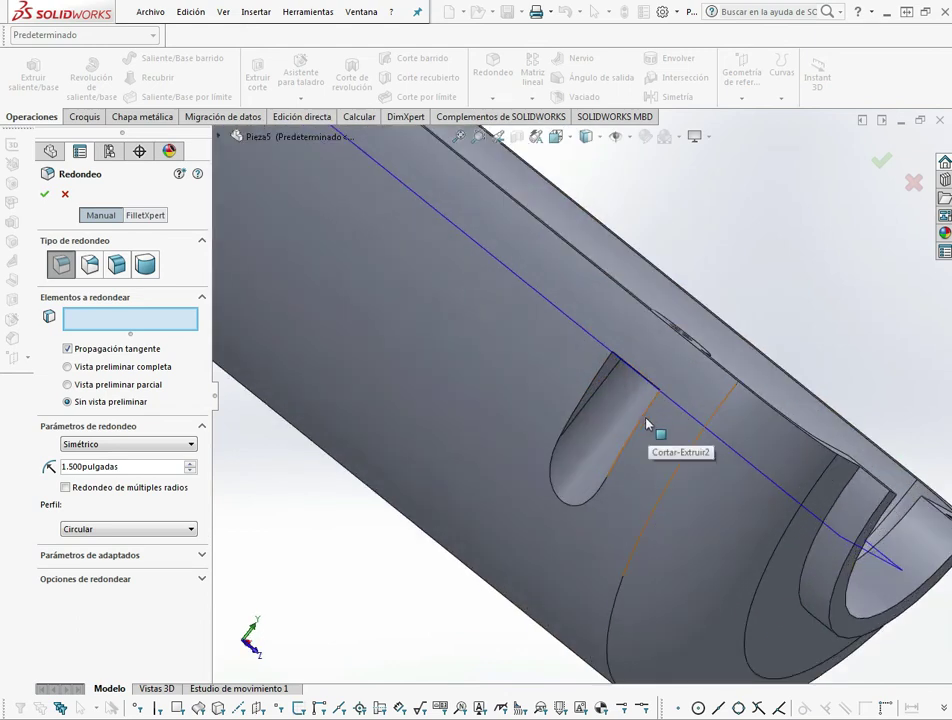
Round the slot face with a 0.0625 in fillet, creating Redondeo2.
click(634, 421)
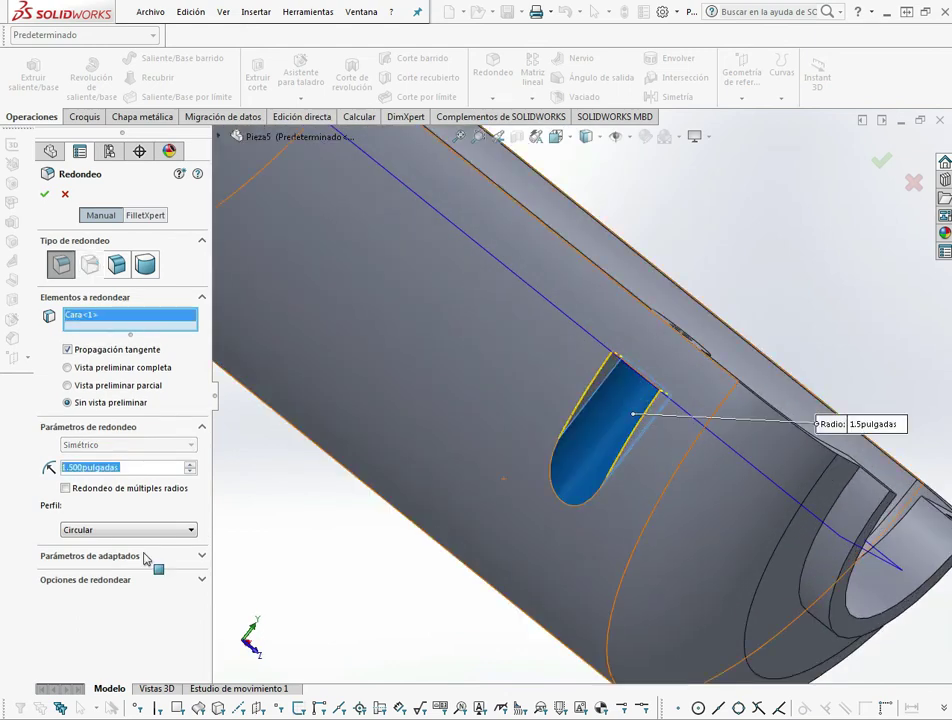
double_click(134, 468)
text(.063)
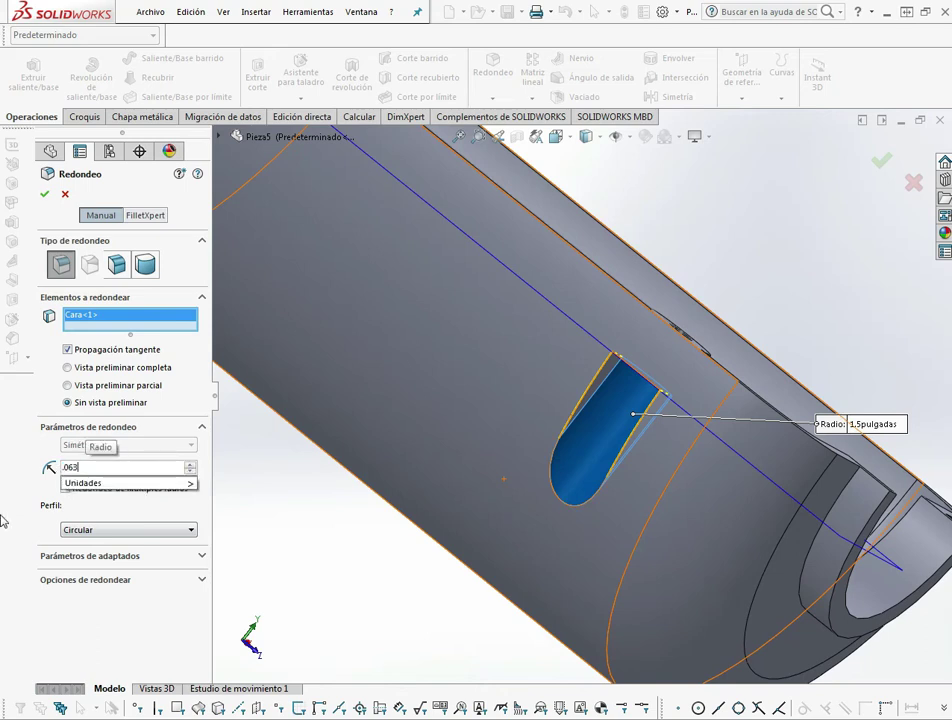
text(5)
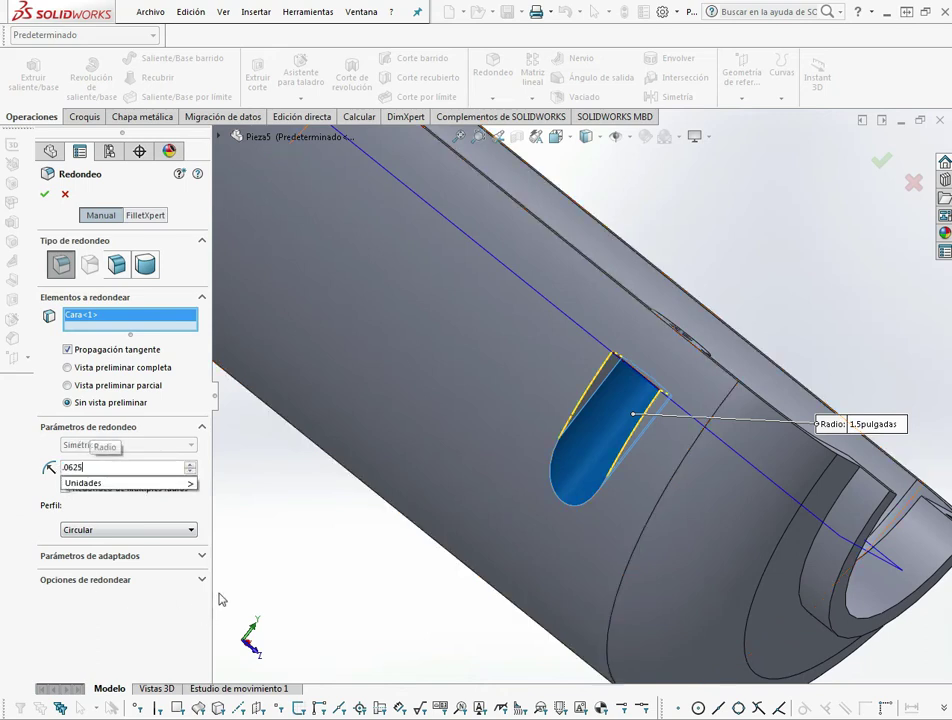
click(220, 596)
click(45, 197)
middle_drag(278, 563, 355, 580)
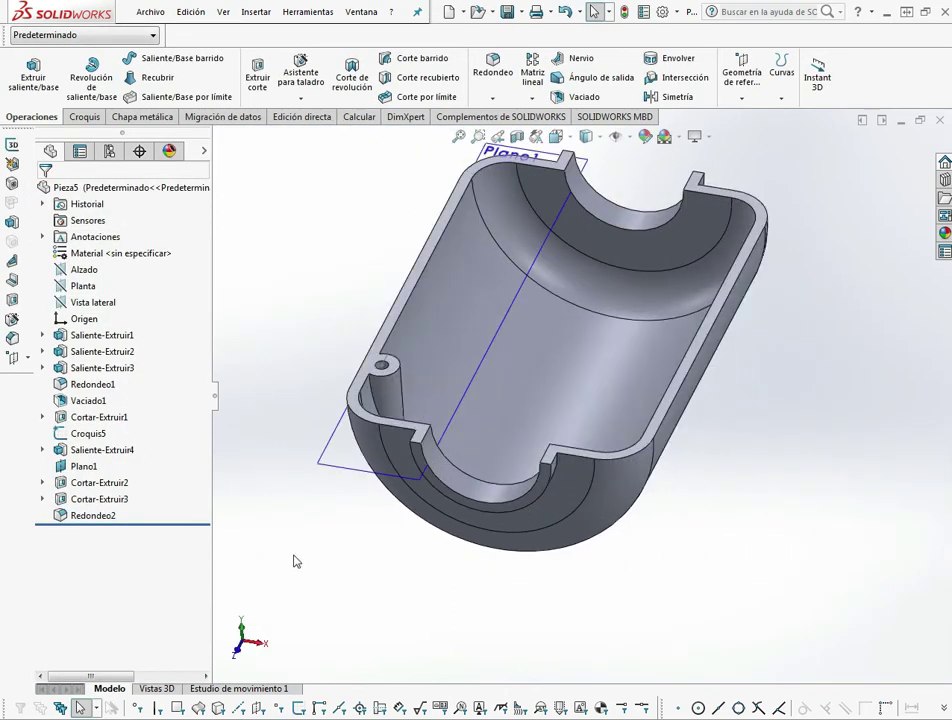
click(86, 434)
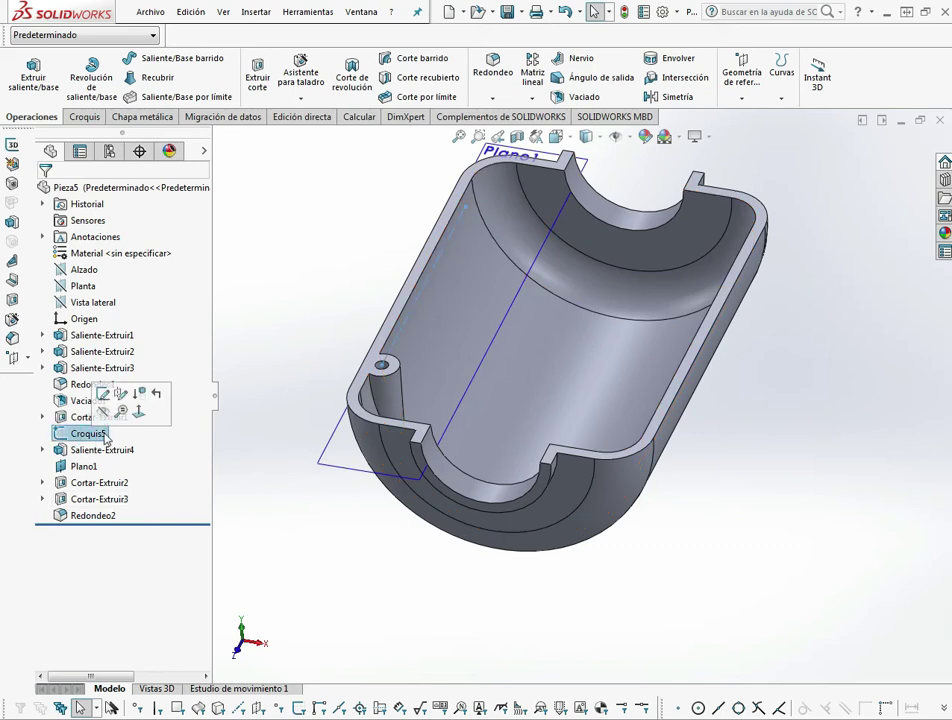
click(376, 234)
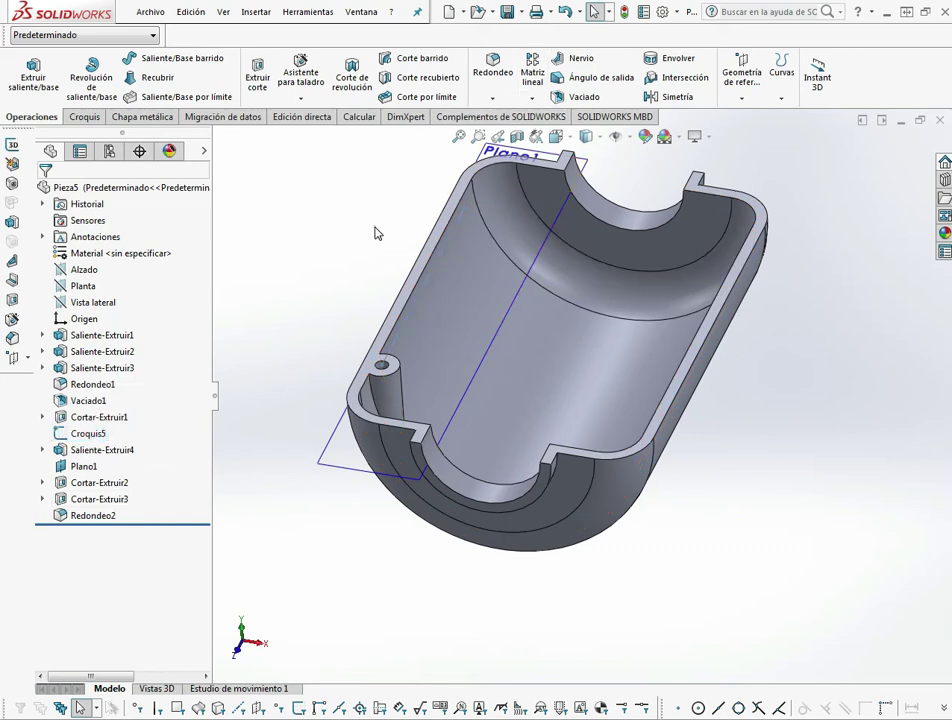
click(536, 100)
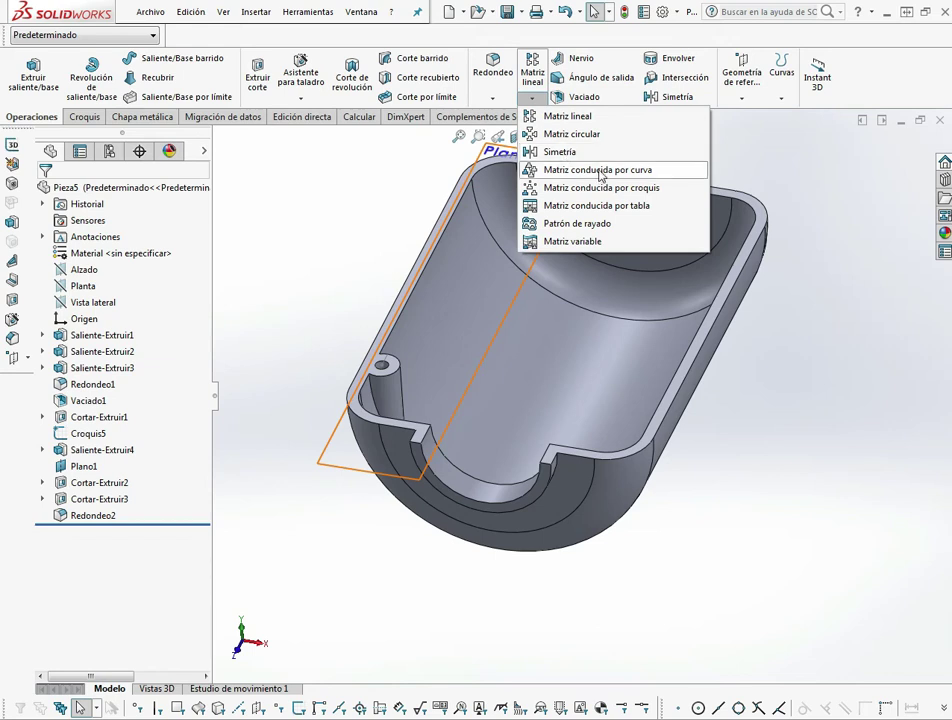
click(600, 170)
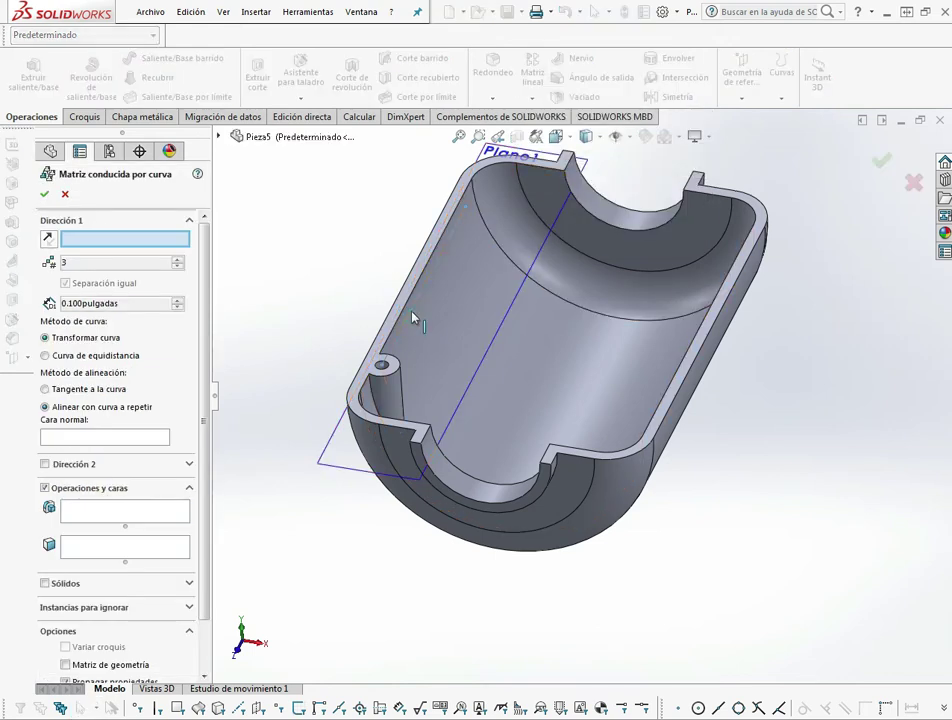
click(406, 320)
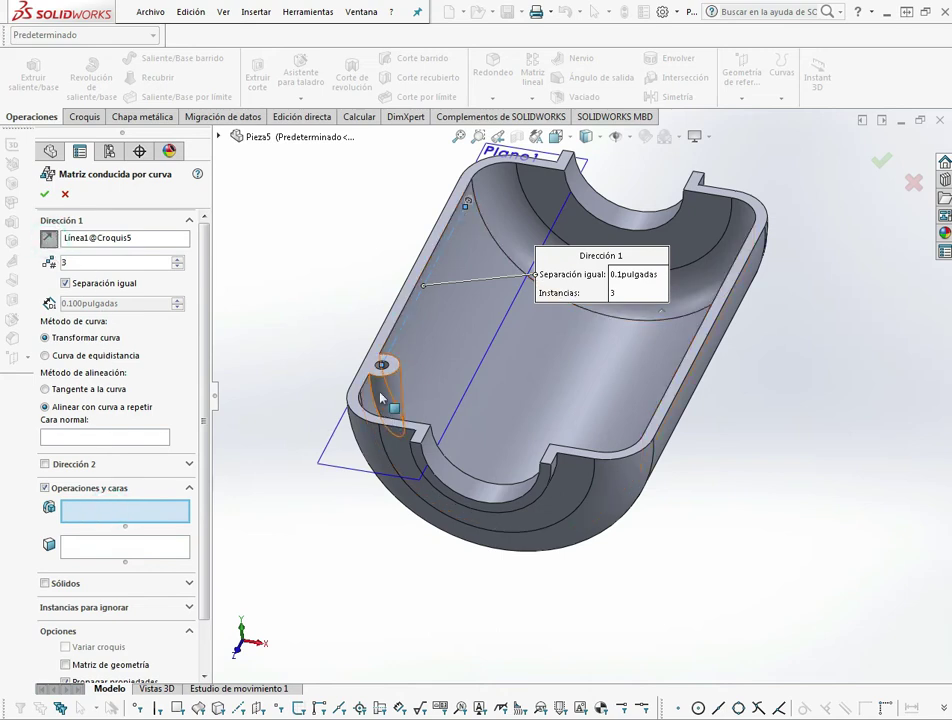
click(219, 136)
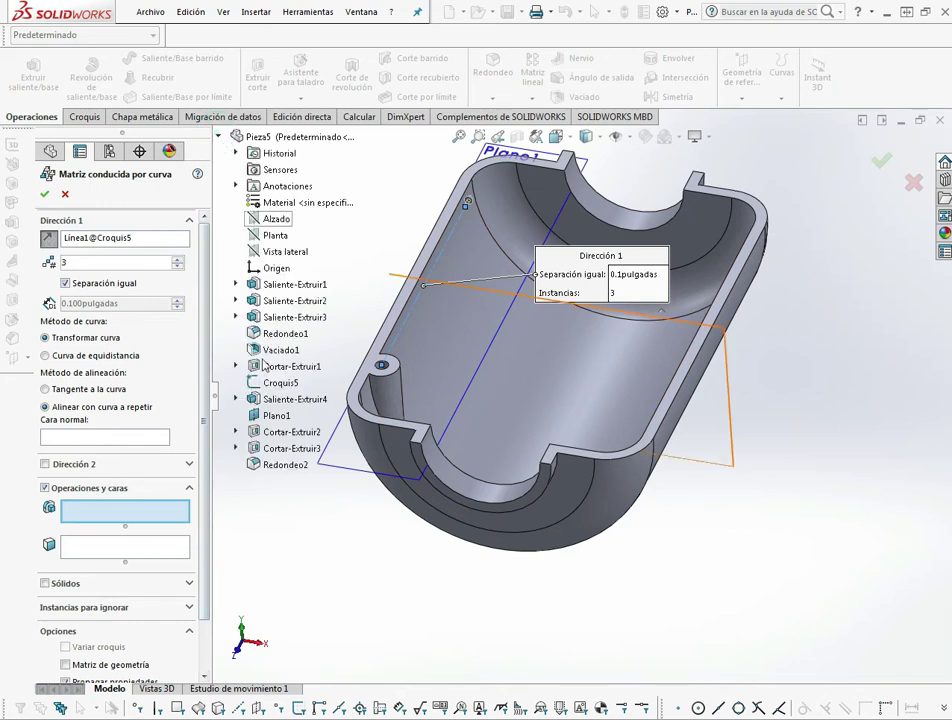
click(283, 437)
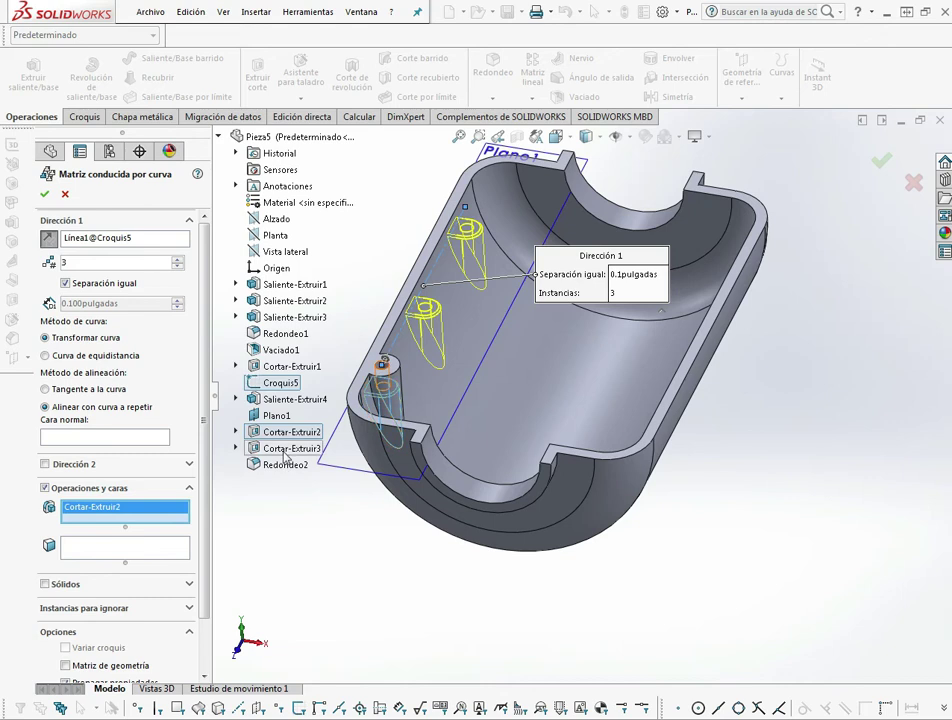
click(286, 452)
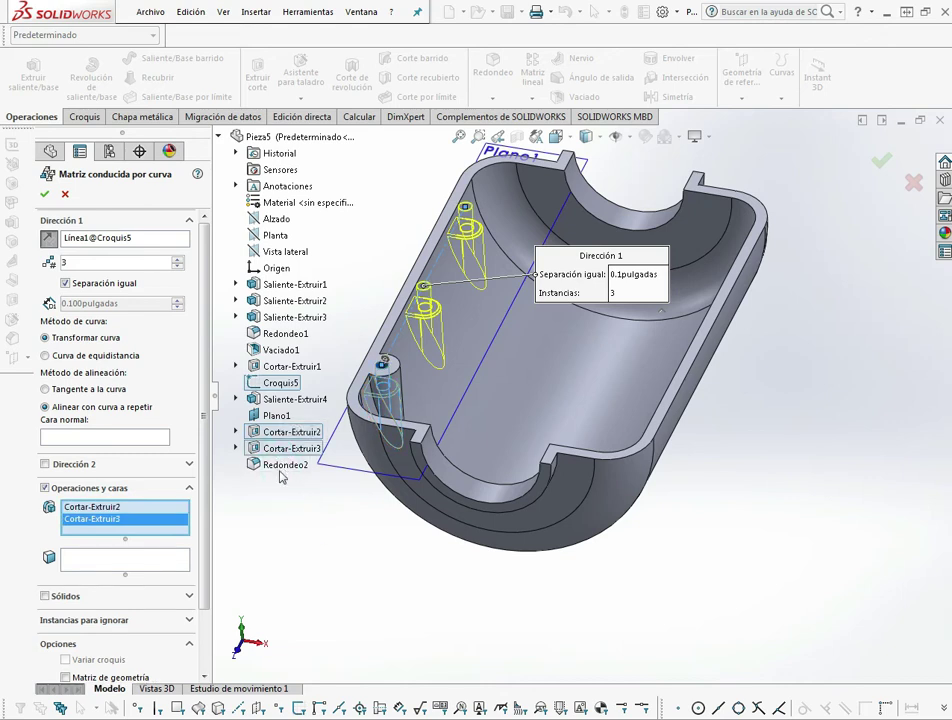
click(283, 466)
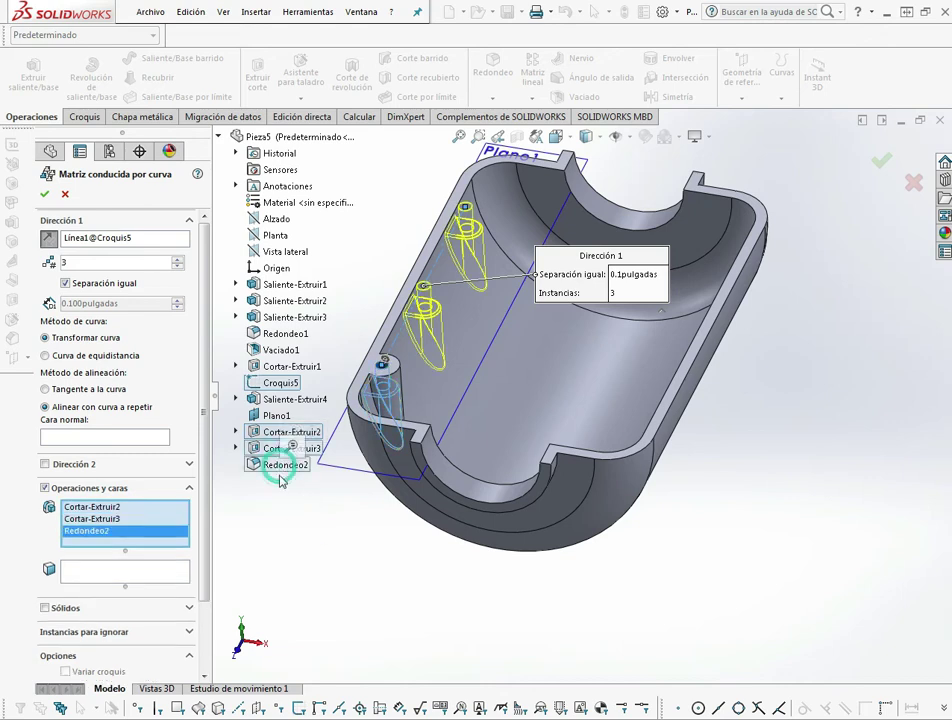
click(46, 195)
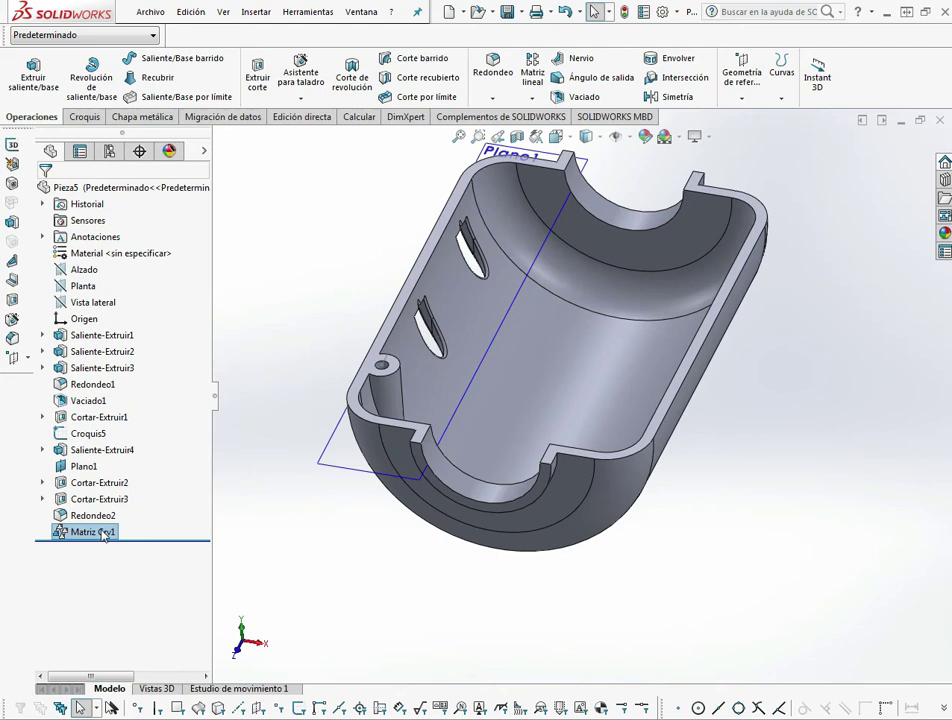
right_click(104, 535)
click(85, 414)
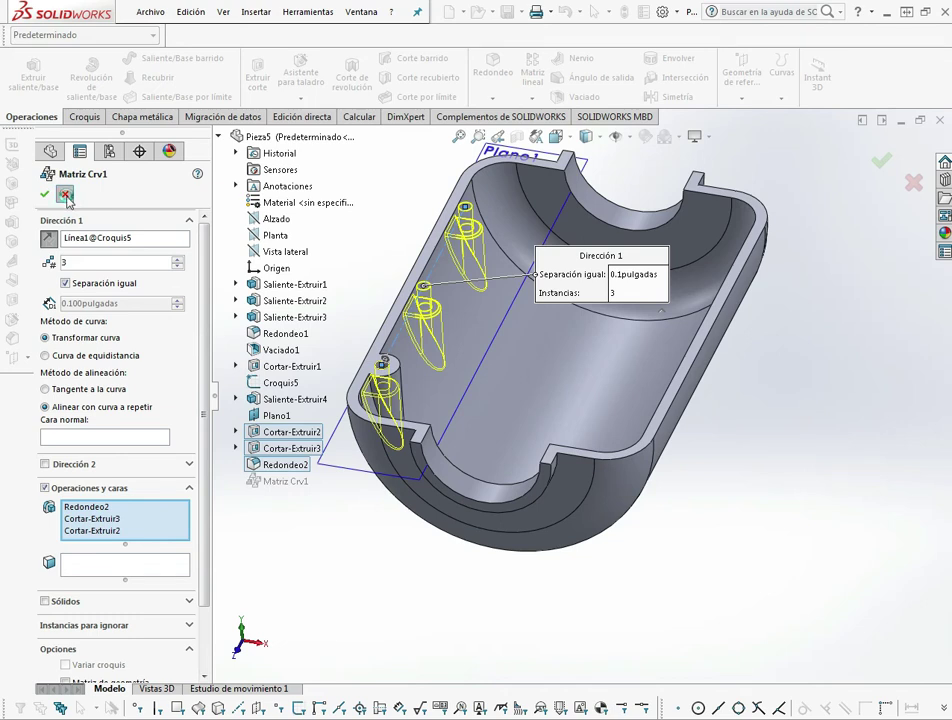
click(64, 195)
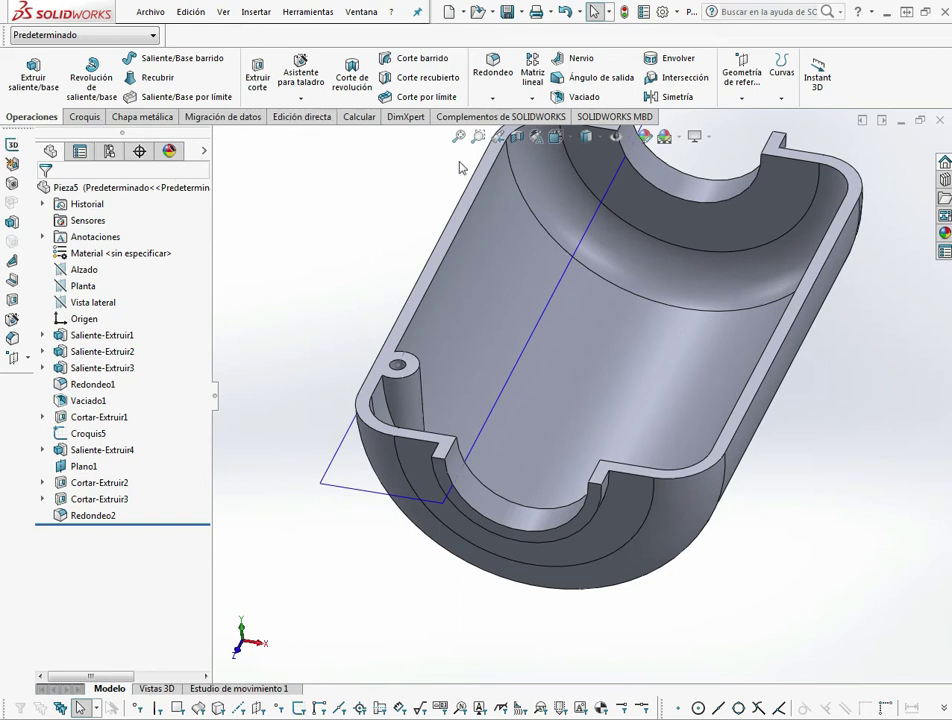
Start a curve-driven pattern along Línea1@Croquis5 with 3 instances.
click(533, 101)
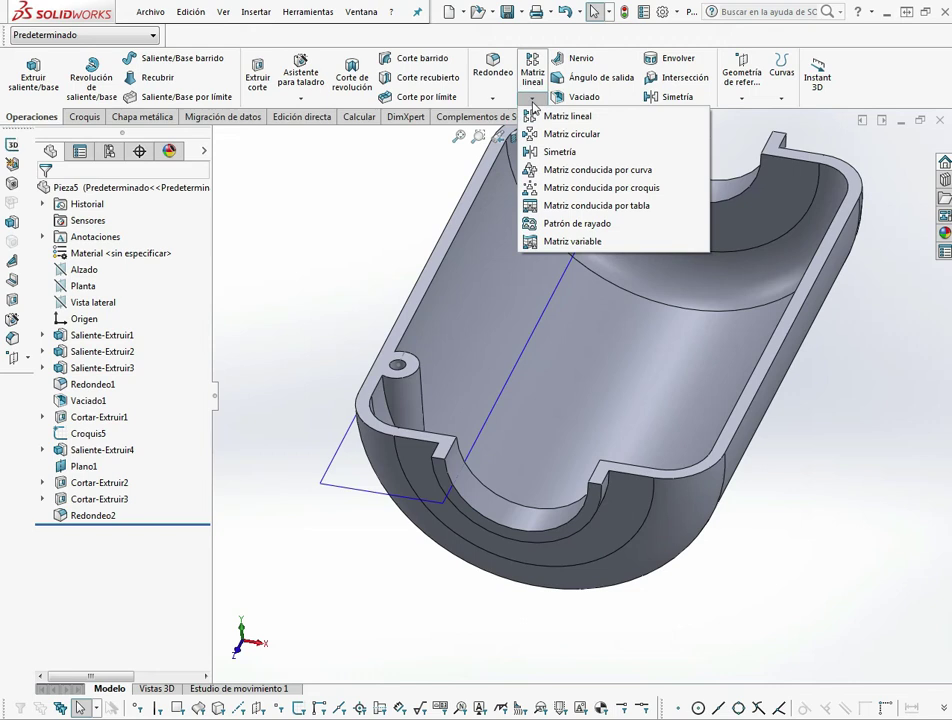
click(590, 170)
click(437, 298)
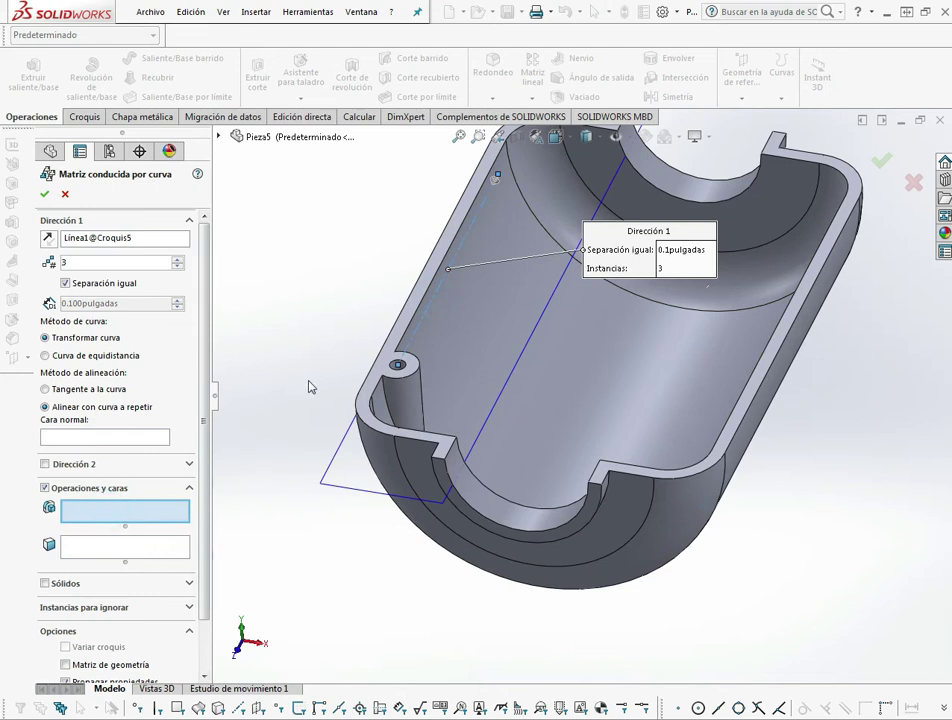
scroll(310, 386, down, 3)
Pattern Saliente-Extruir4, Cortar-Extruir3, Redondeo2 and Cortar-Extruir2, creating Matriz Crv3.
click(218, 135)
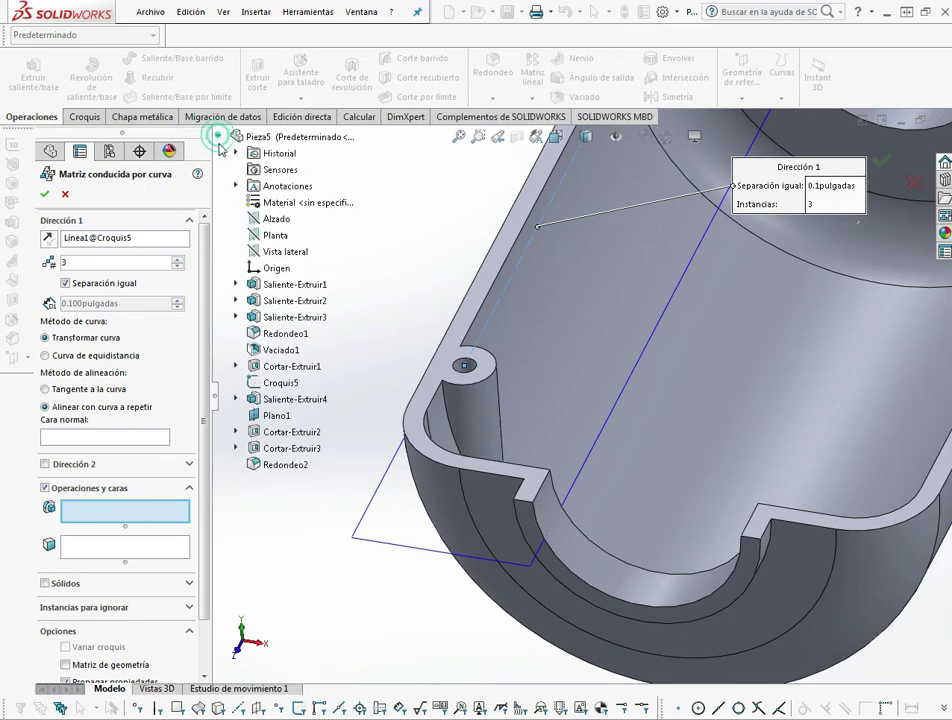
click(480, 412)
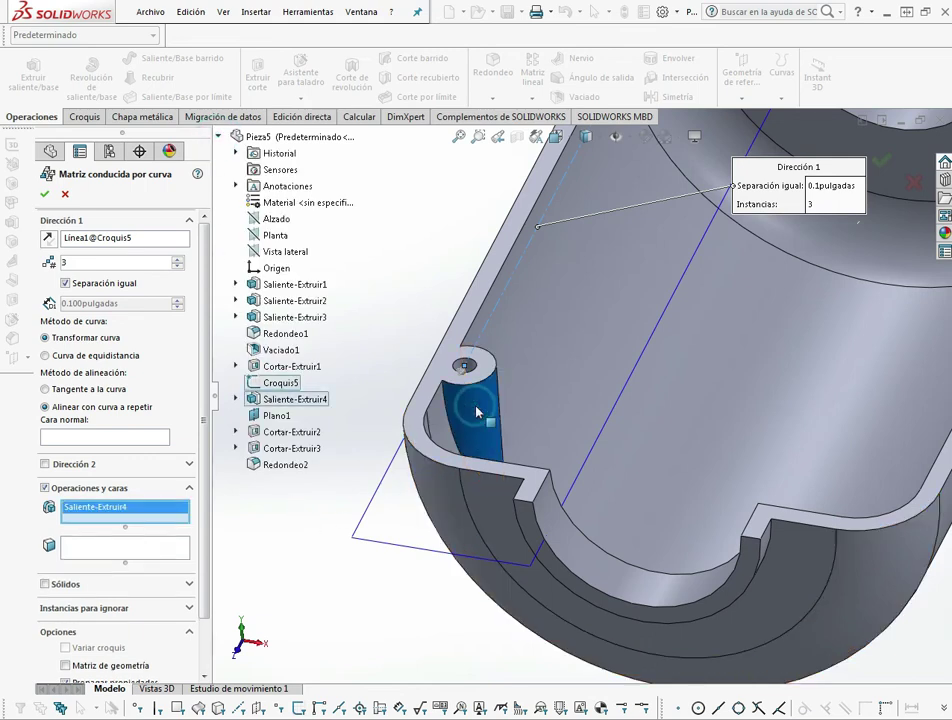
scroll(460, 385, down, 2)
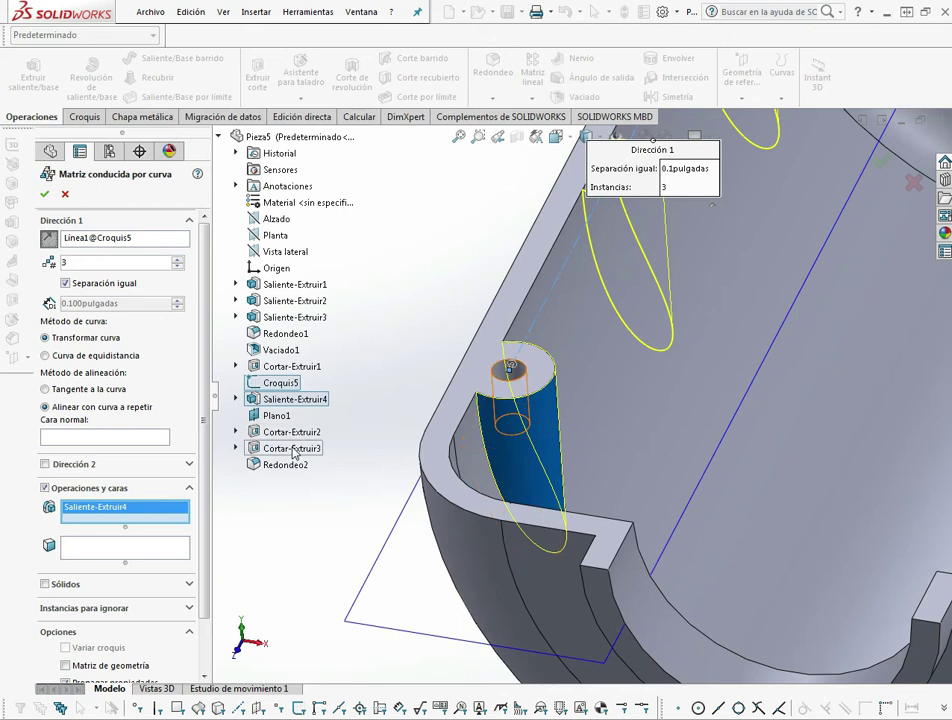
click(294, 449)
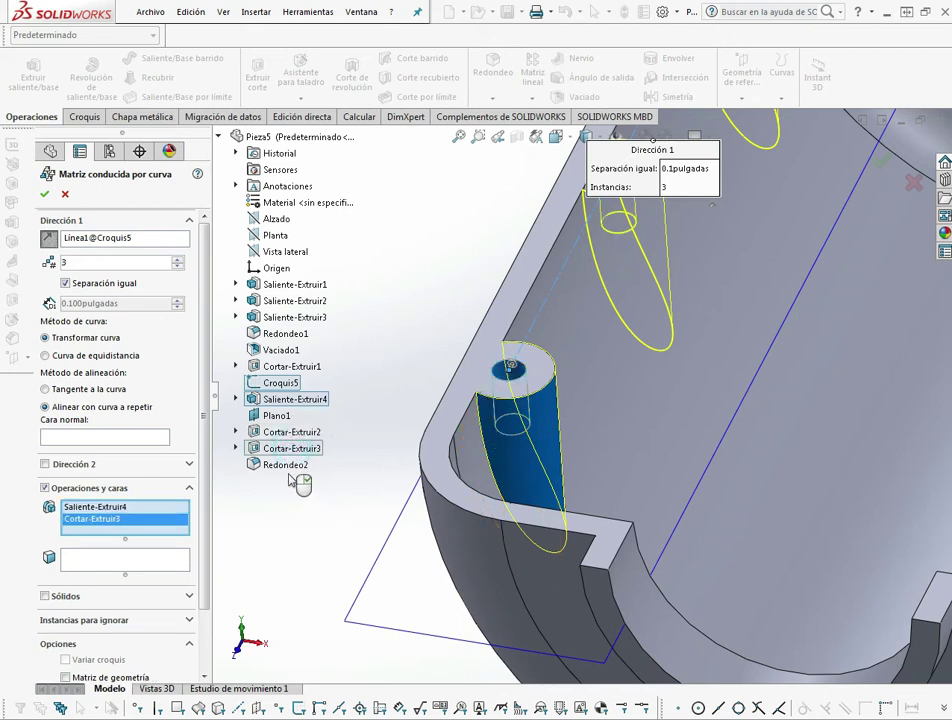
click(292, 466)
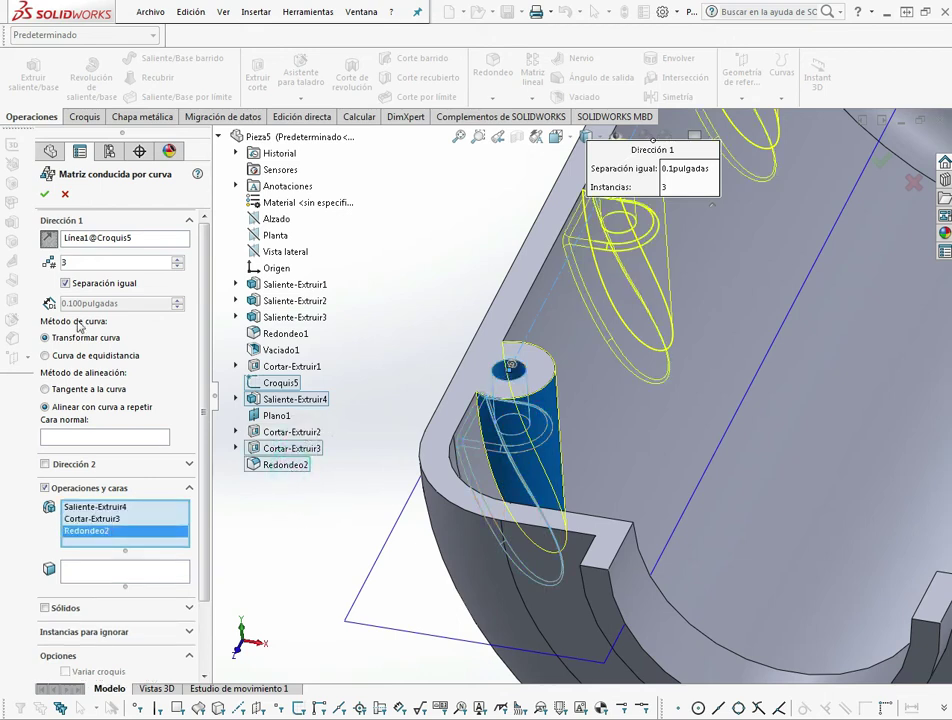
click(43, 195)
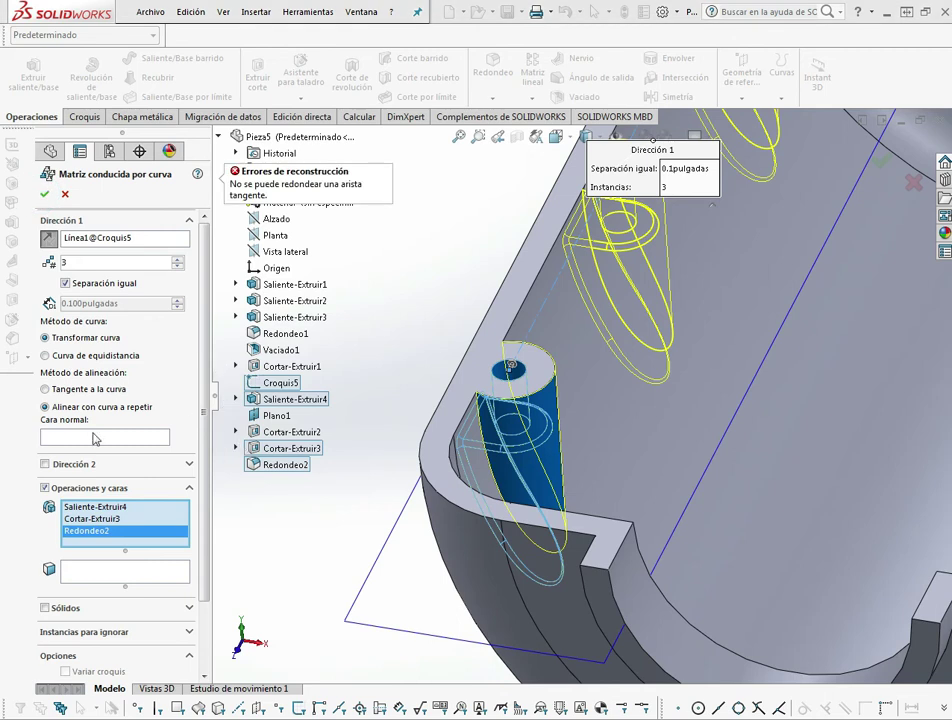
click(284, 432)
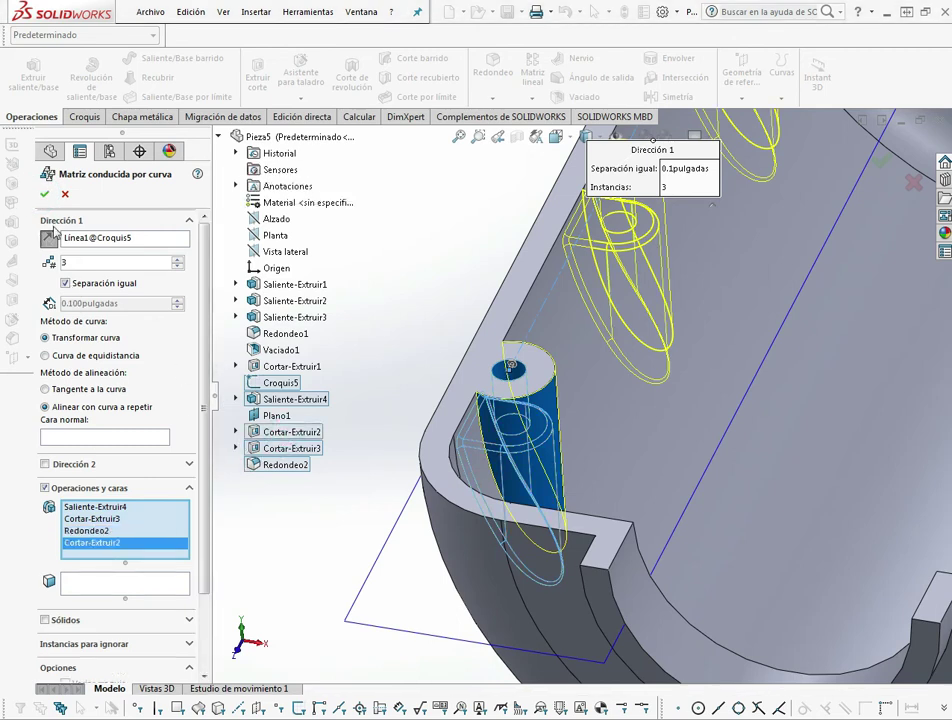
click(45, 195)
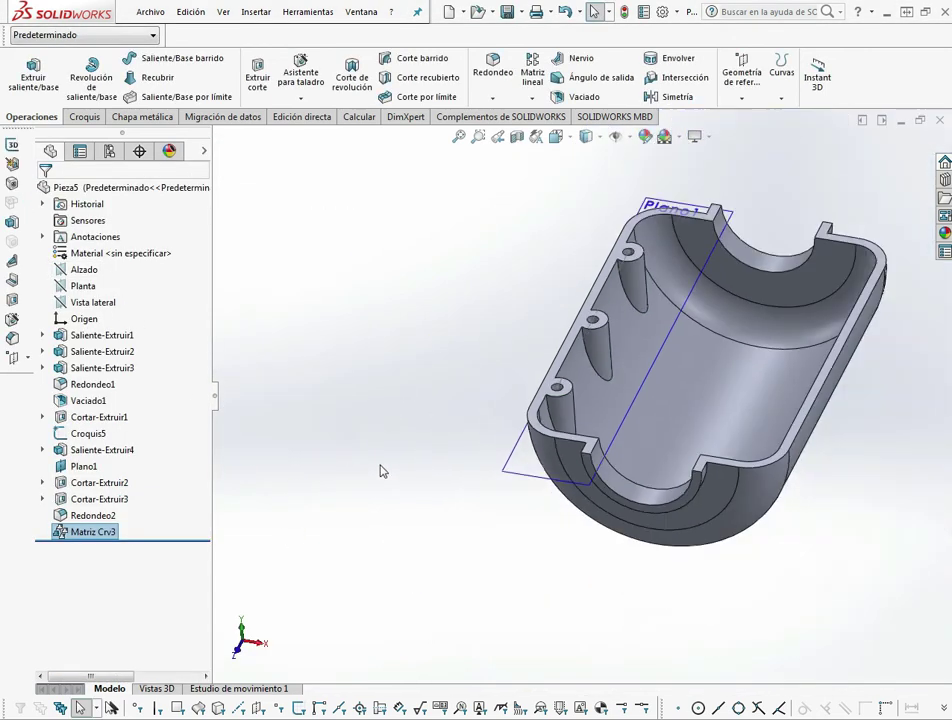
Fillet the middle, left and upper boss faces at 0.0625 in, creating Redondeo3.
mouse_move(557, 360)
middle_down()
mouse_move(884, 495)
mouse_move(765, 561)
mouse_move(463, 385)
middle_up()
scroll(463, 385, down, 3)
scroll(720, 262, down, 3)
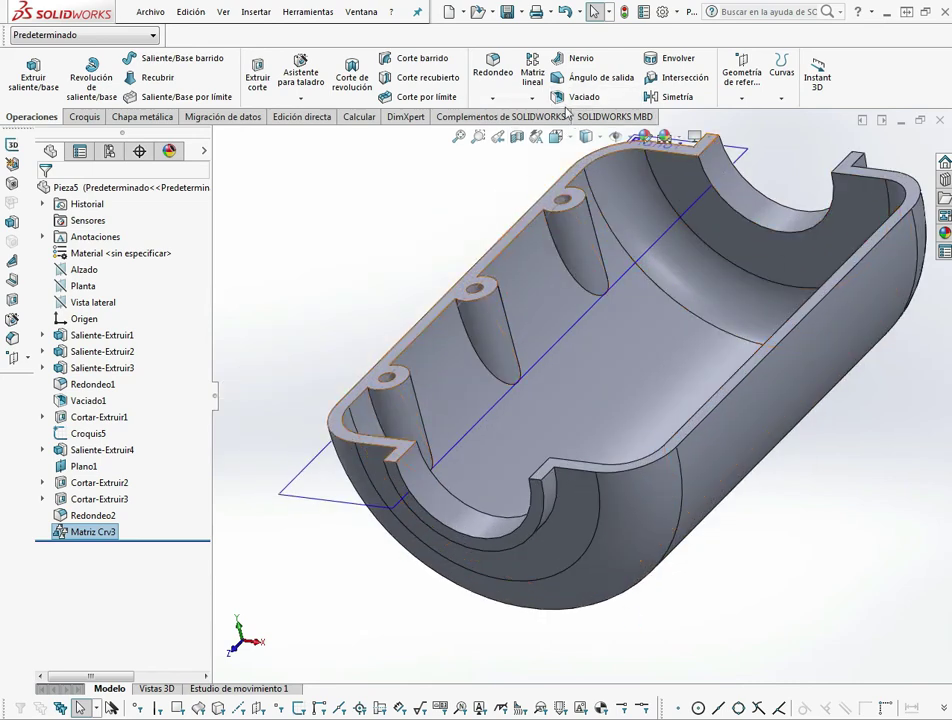
click(484, 73)
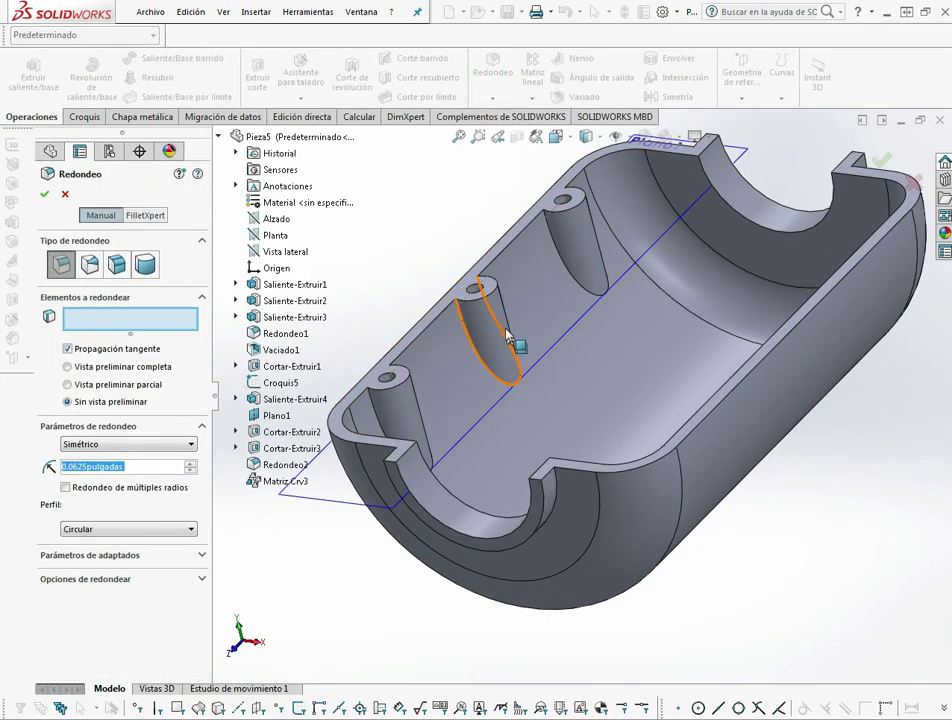
click(508, 330)
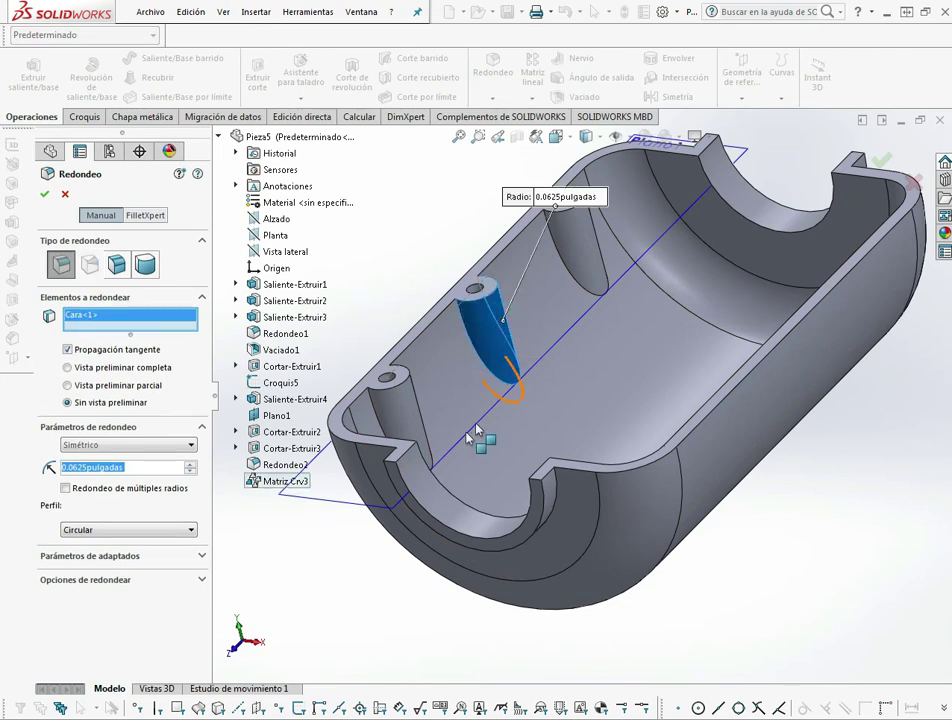
click(415, 403)
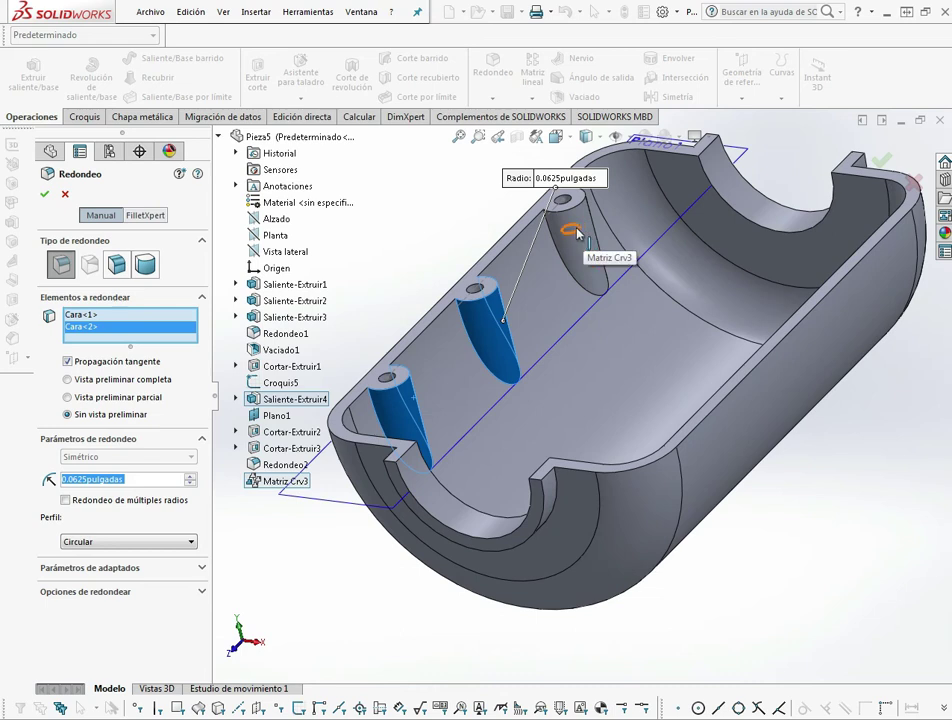
click(590, 290)
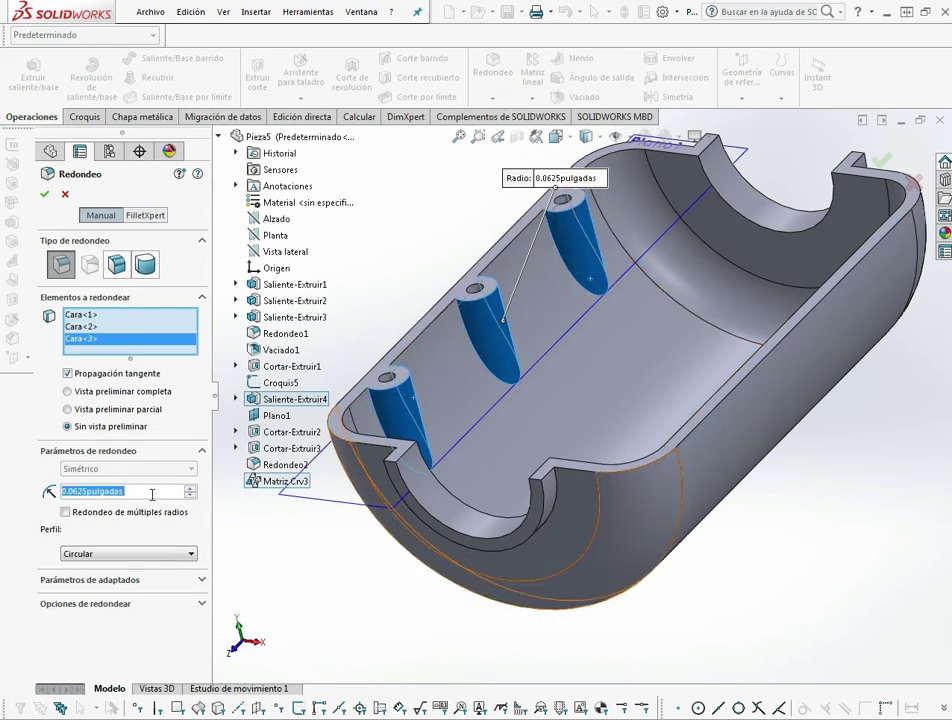
click(44, 194)
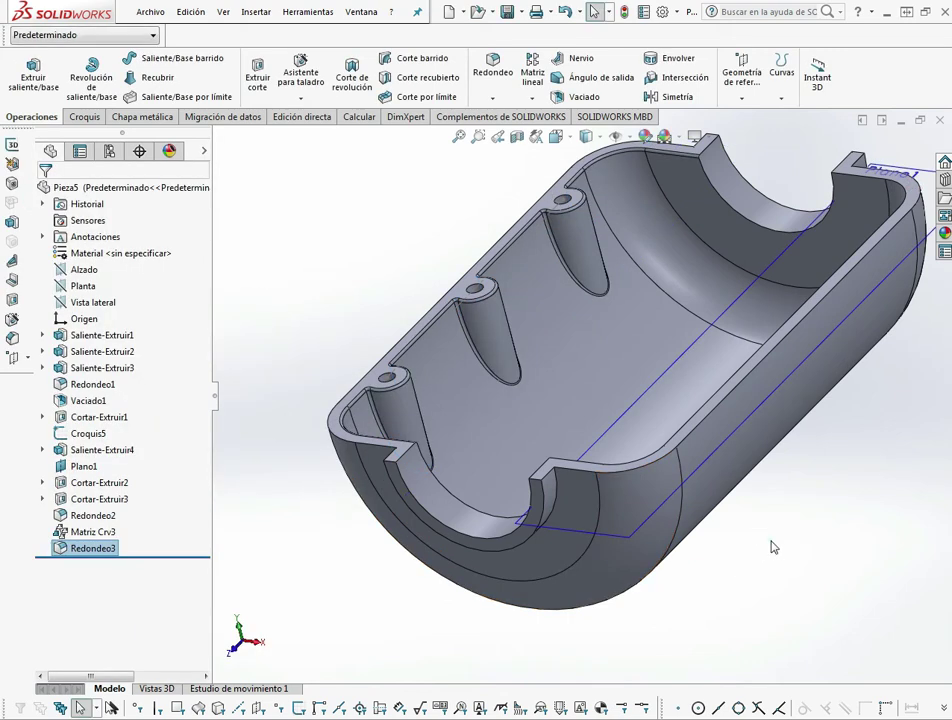
scroll(775, 550, down, 2)
Mirror Matriz Crv3 about the Vista lateral plane, creating Simetría1.
middle_drag(778, 553, 577, 453)
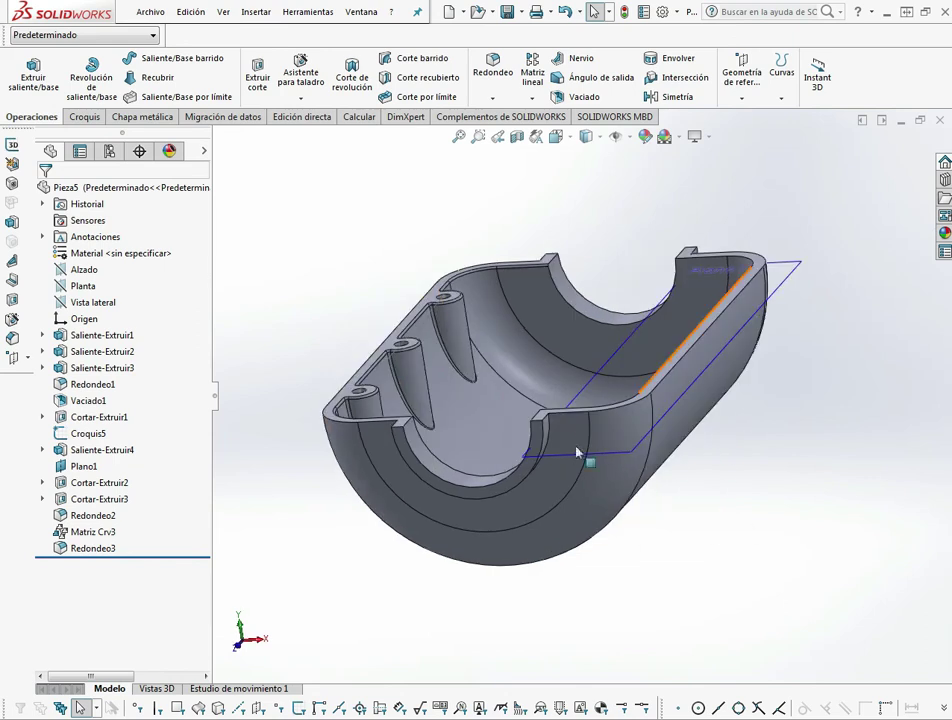
click(93, 302)
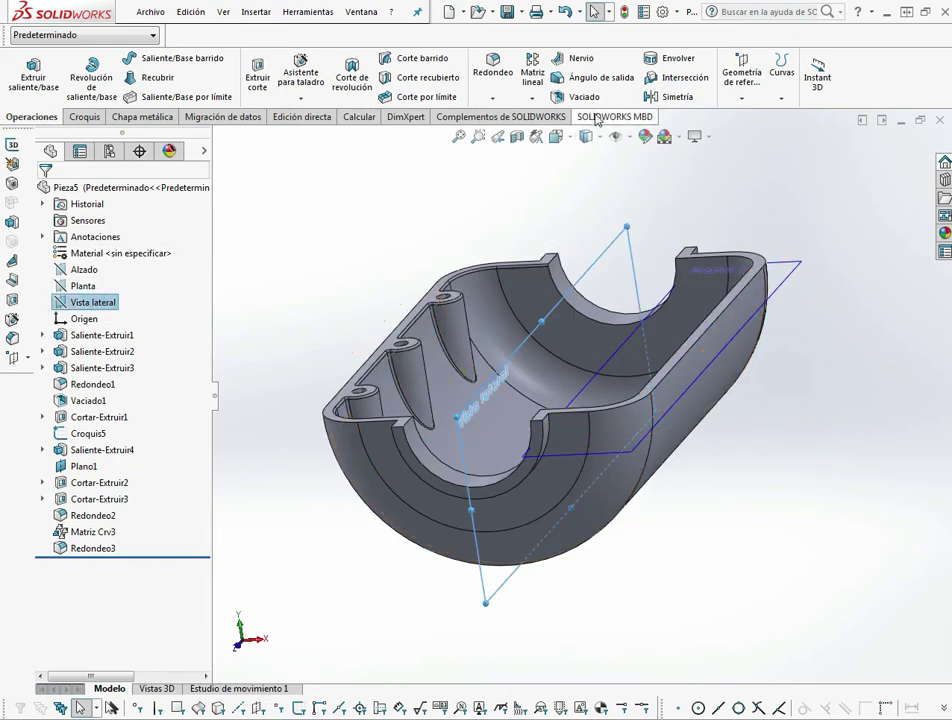
click(533, 100)
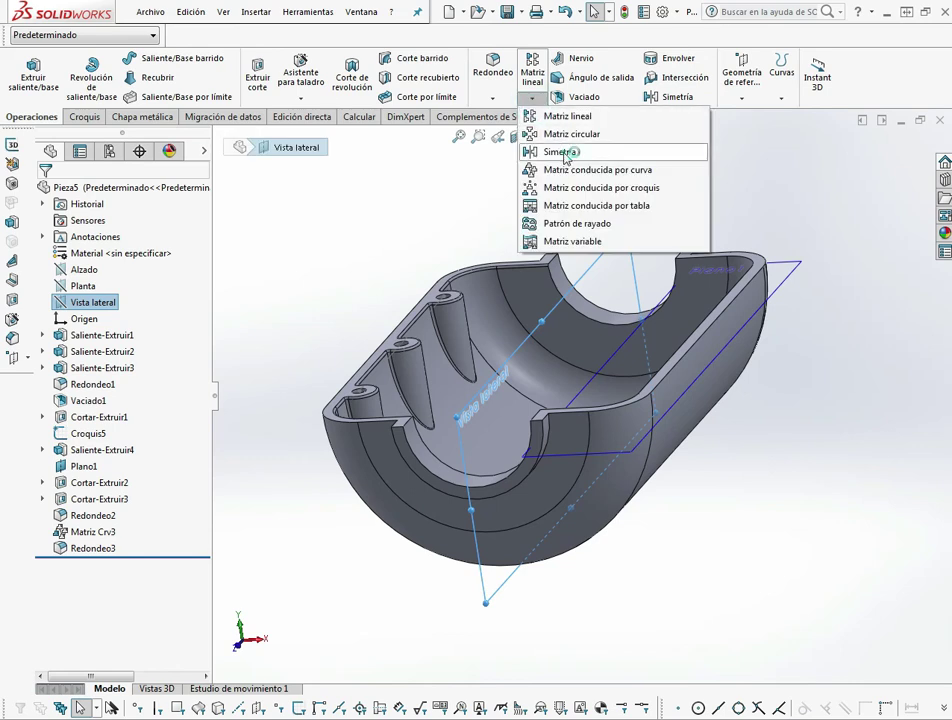
click(559, 152)
click(287, 484)
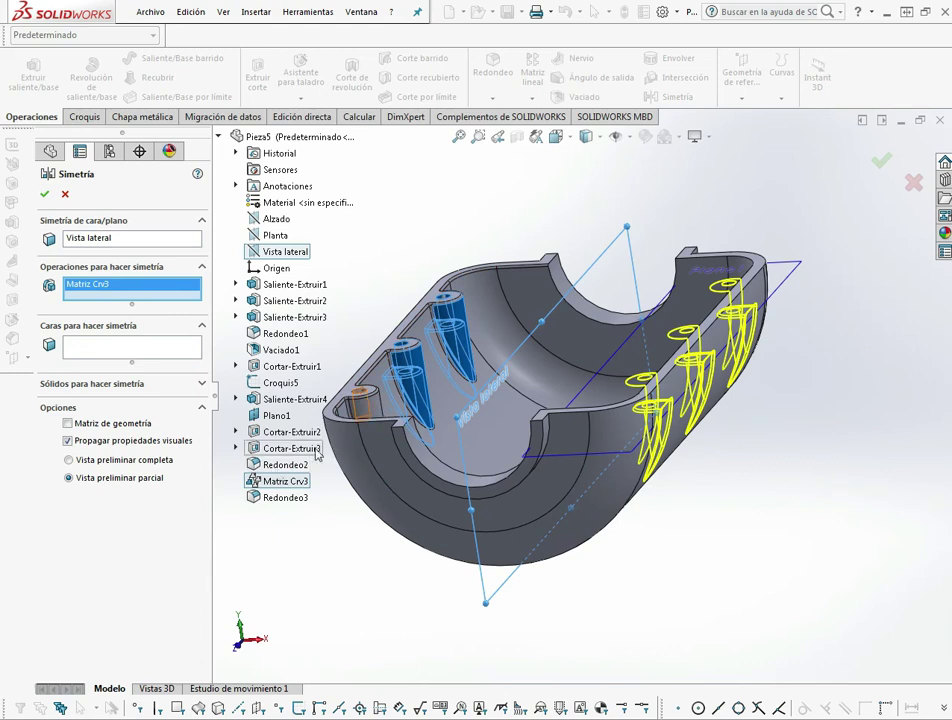
click(288, 465)
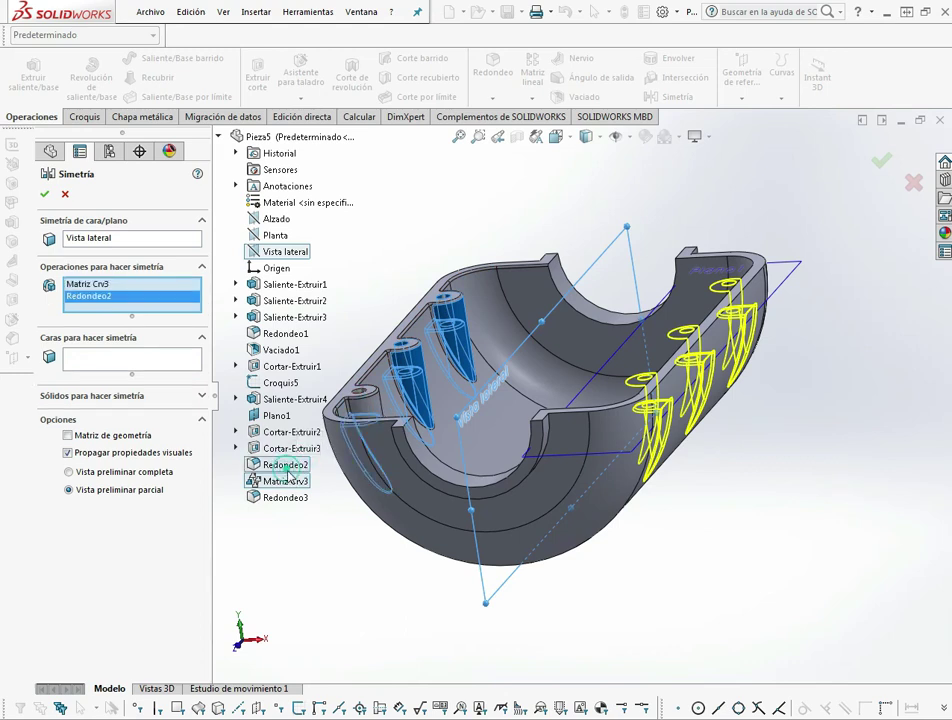
click(283, 466)
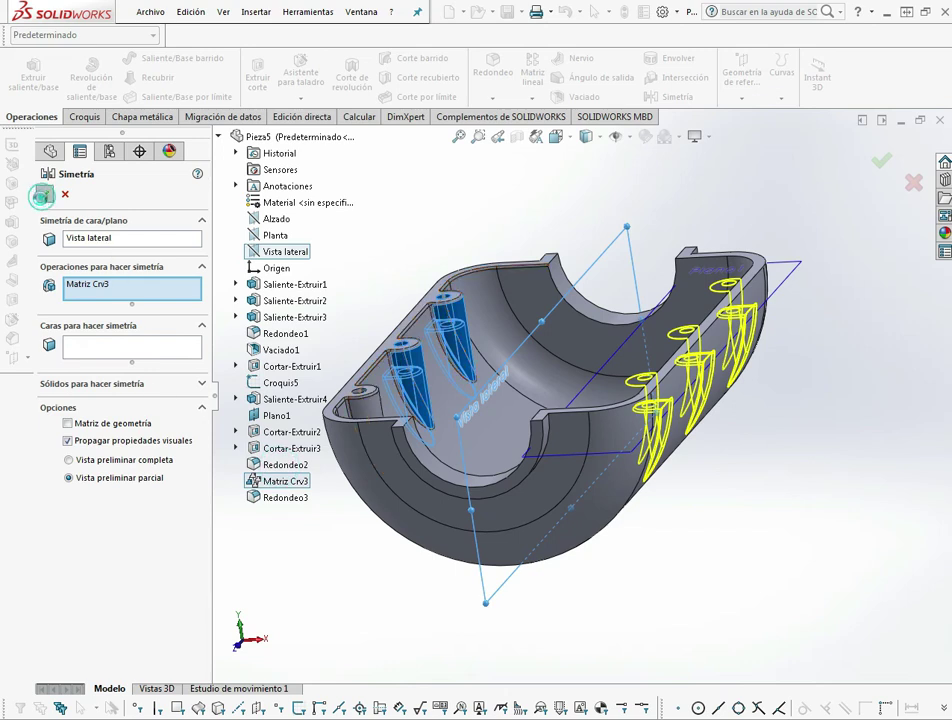
click(42, 195)
mouse_move(740, 521)
middle_down()
mouse_move(737, 567)
mouse_move(685, 587)
middle_up()
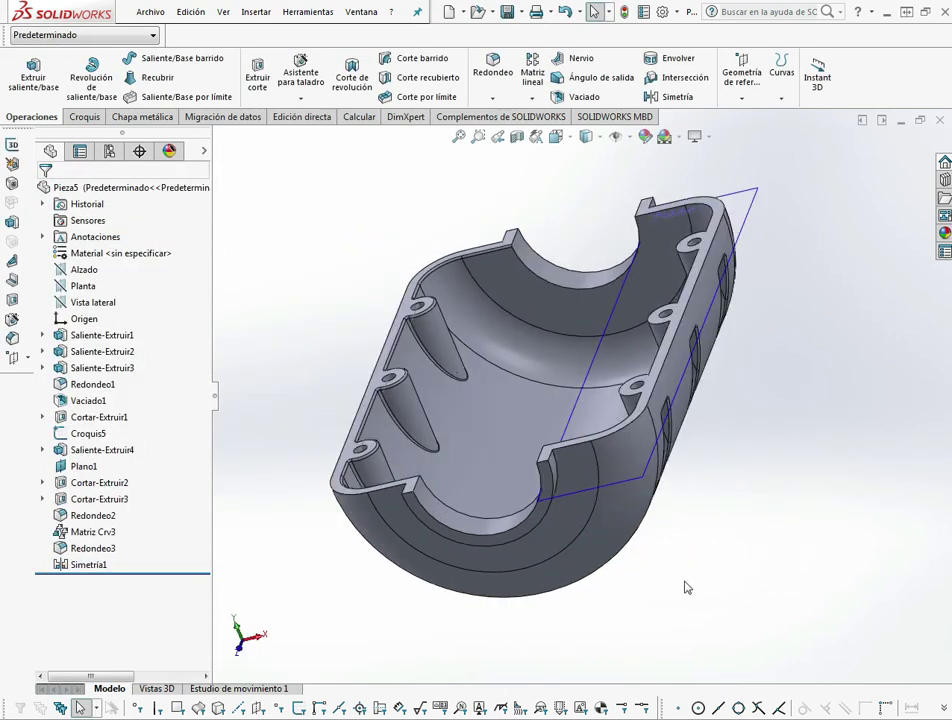
Edit Simetría1 to also mirror the Redondeo3 fillet.
right_click(88, 564)
click(104, 429)
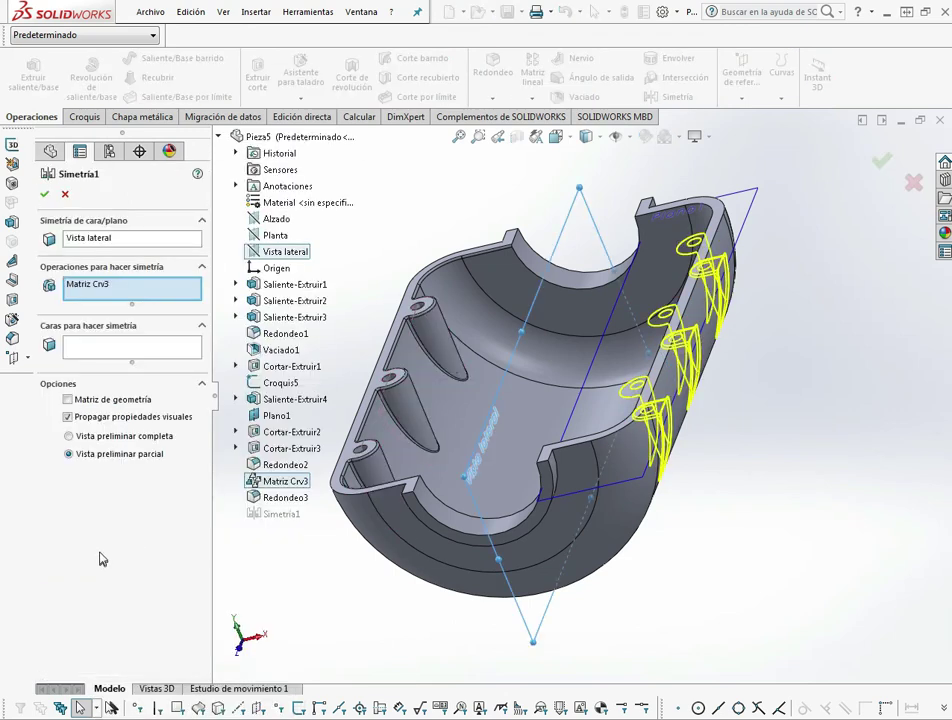
click(294, 500)
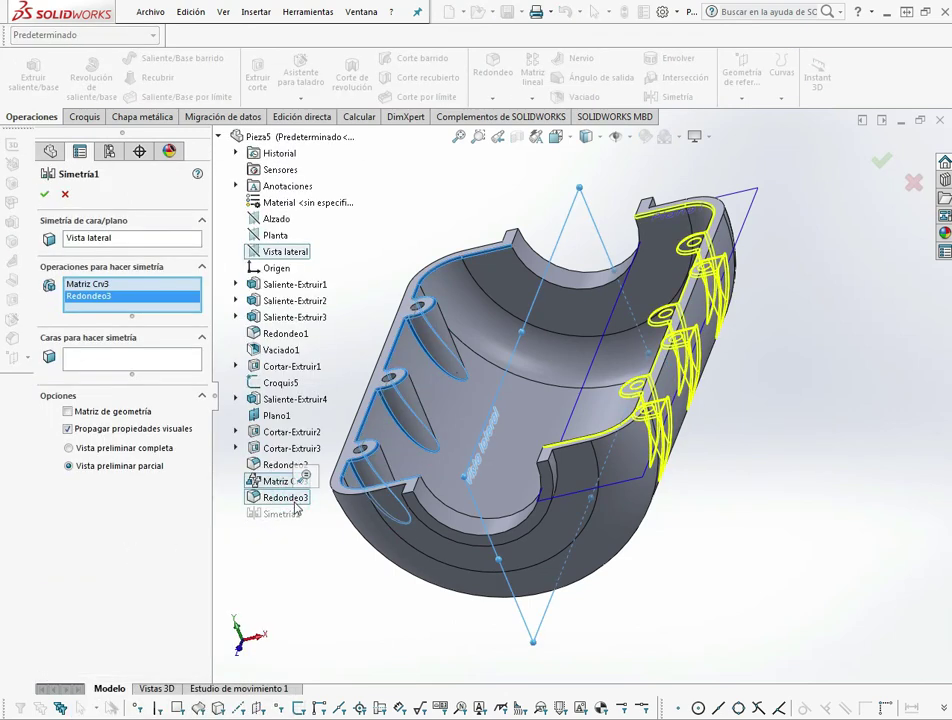
click(45, 193)
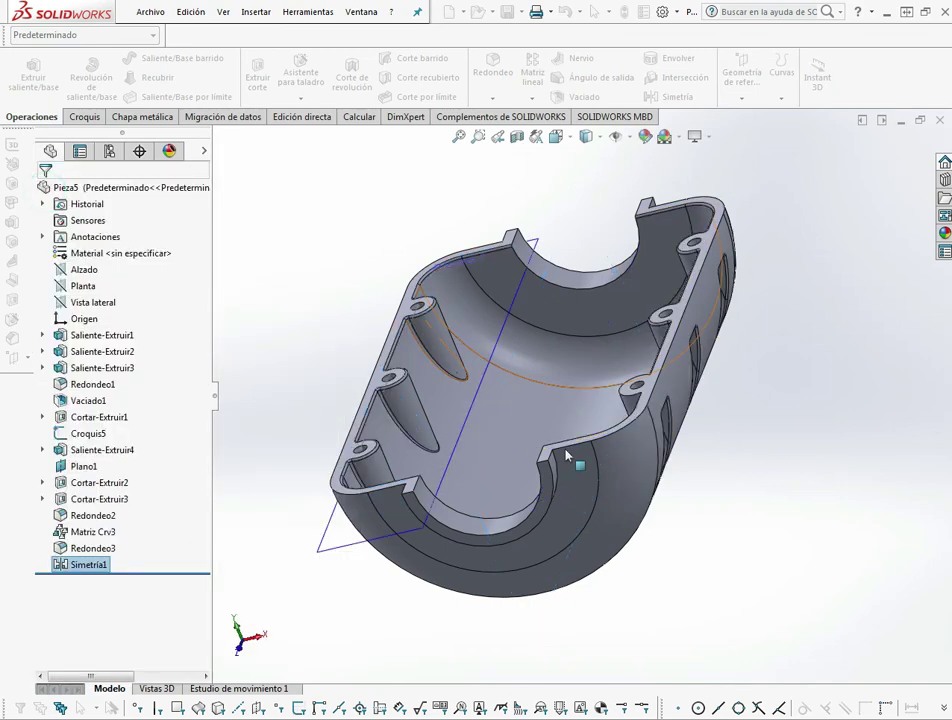
Switch to isometric view and hide all planes, sketches and annotations.
mouse_move(748, 476)
middle_down()
mouse_move(621, 291)
mouse_move(703, 583)
mouse_move(665, 398)
middle_up()
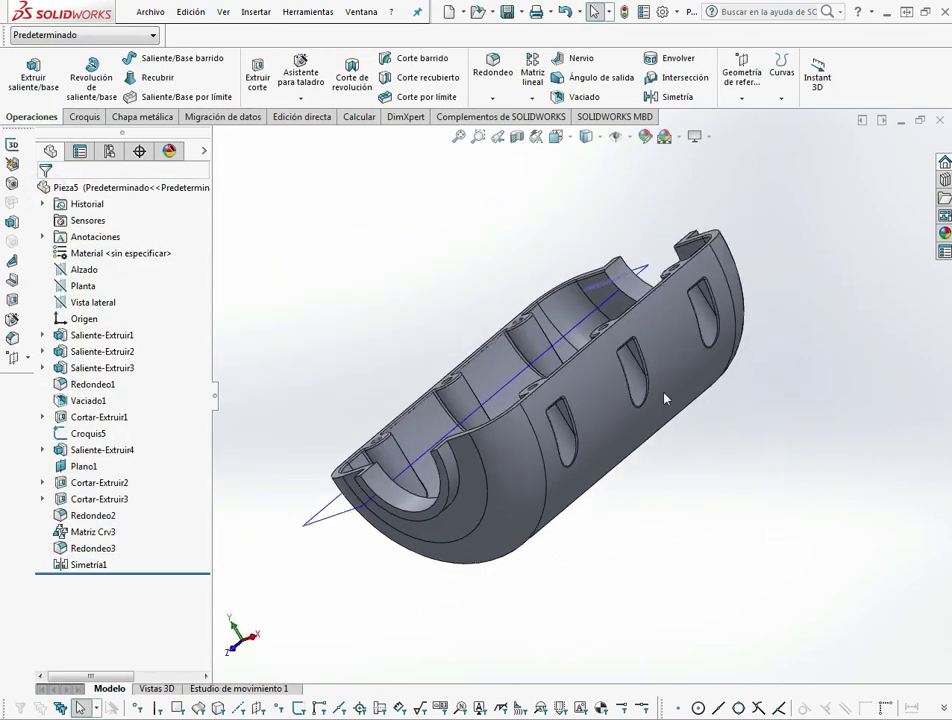
click(556, 136)
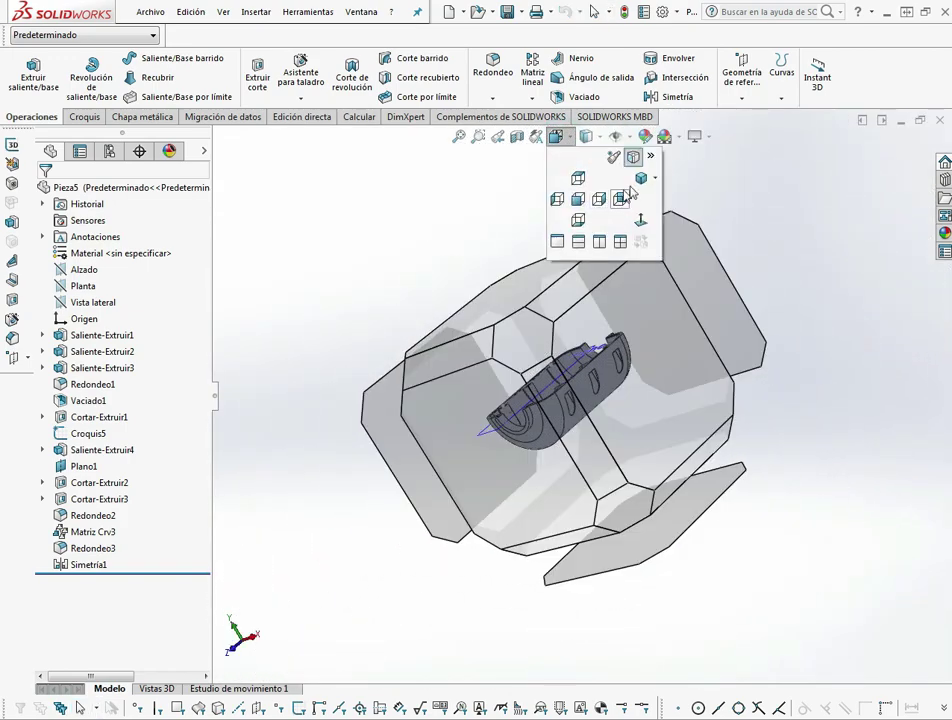
click(638, 180)
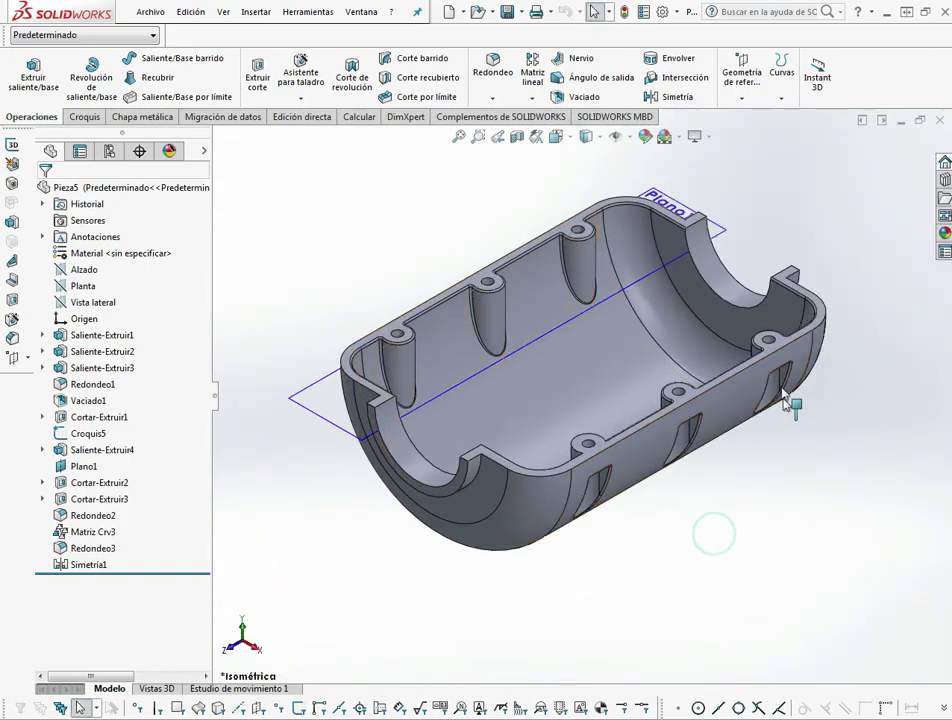
click(224, 12)
mouse_move(270, 139)
click(437, 165)
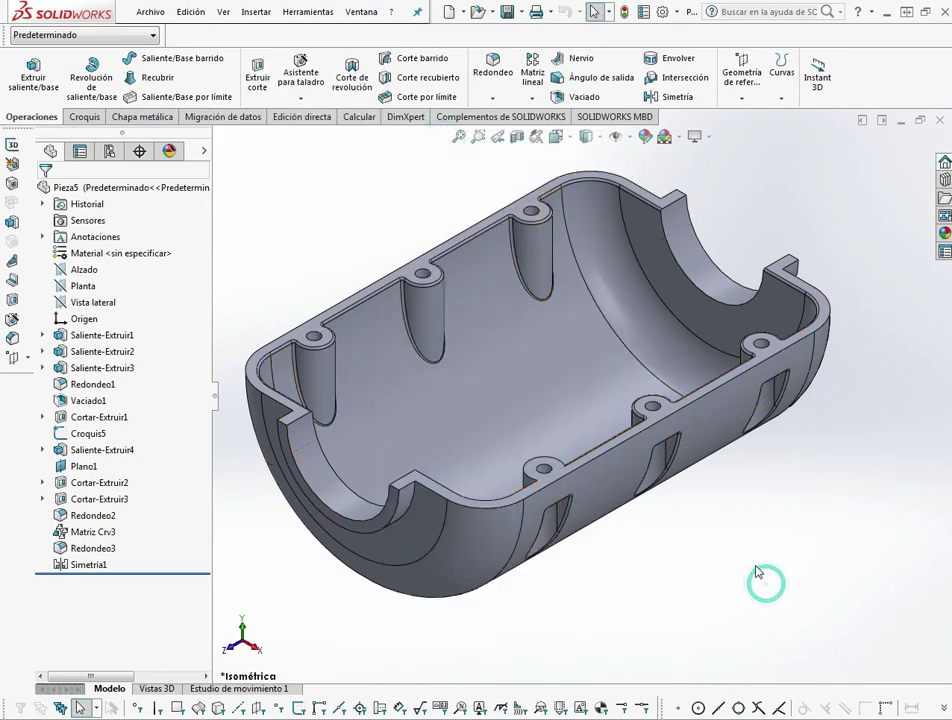
Rotate the part with the Up arrow key until its hollow interior faces forward.
key(Up)
key(Up)
key(Up)
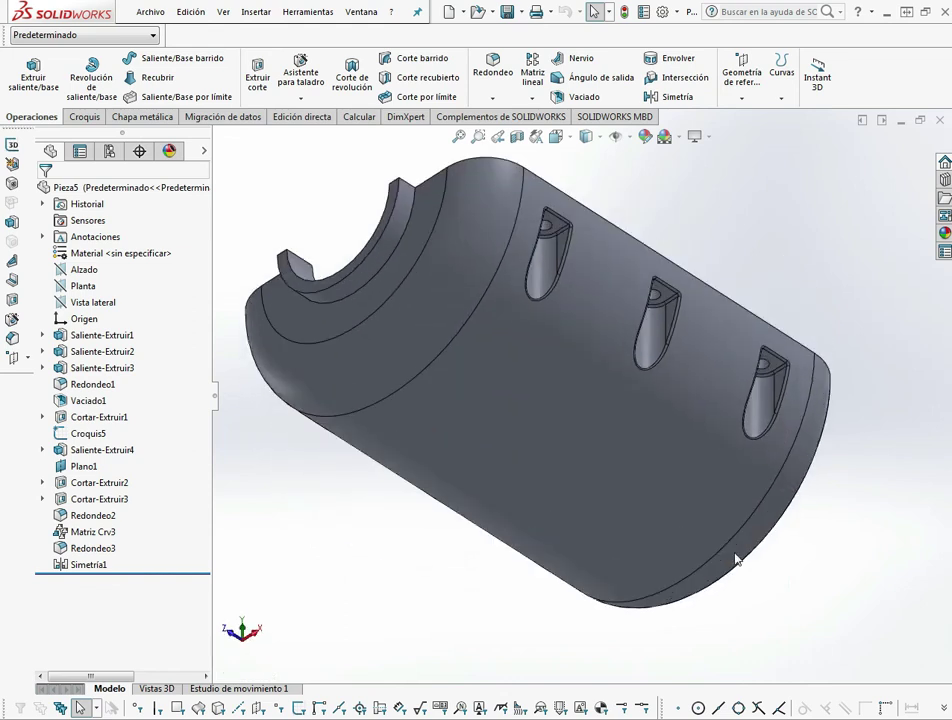
key(Up)
key(Up)
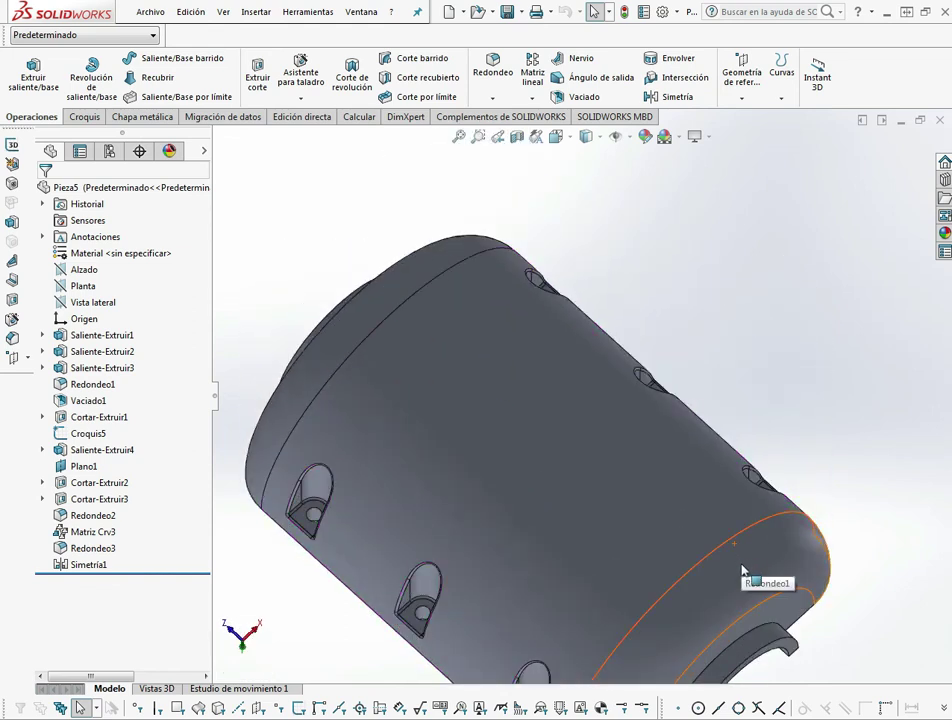
key(Up)
key(Up)
key(Up)
key(Up)
key(Up)
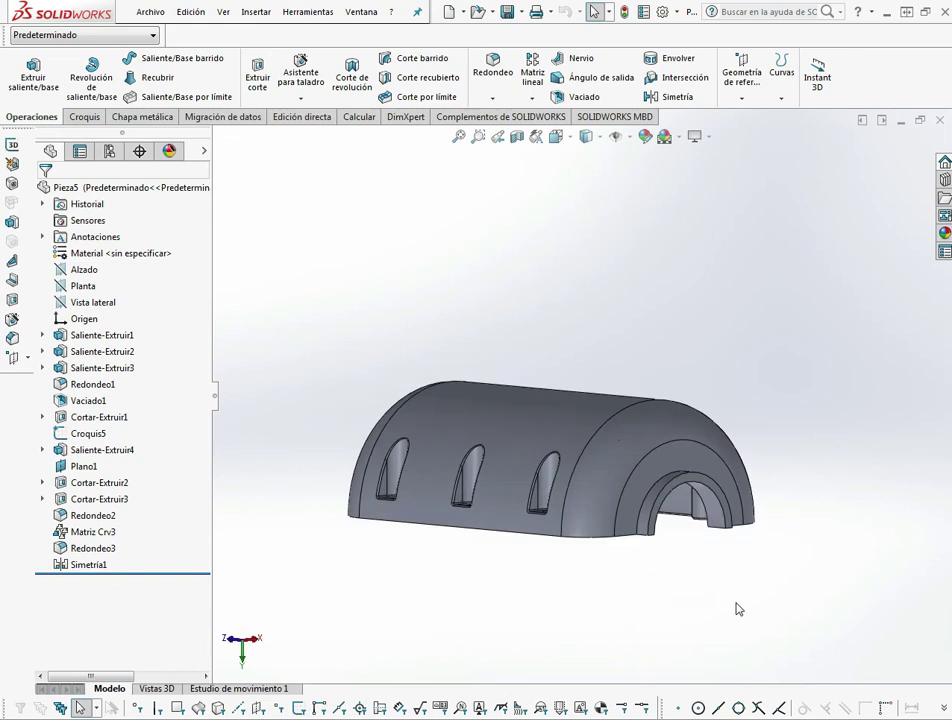
key(Up)
key(Up)
key(Up)
key(Up)
key(Up)
key(Up)
key(Up)
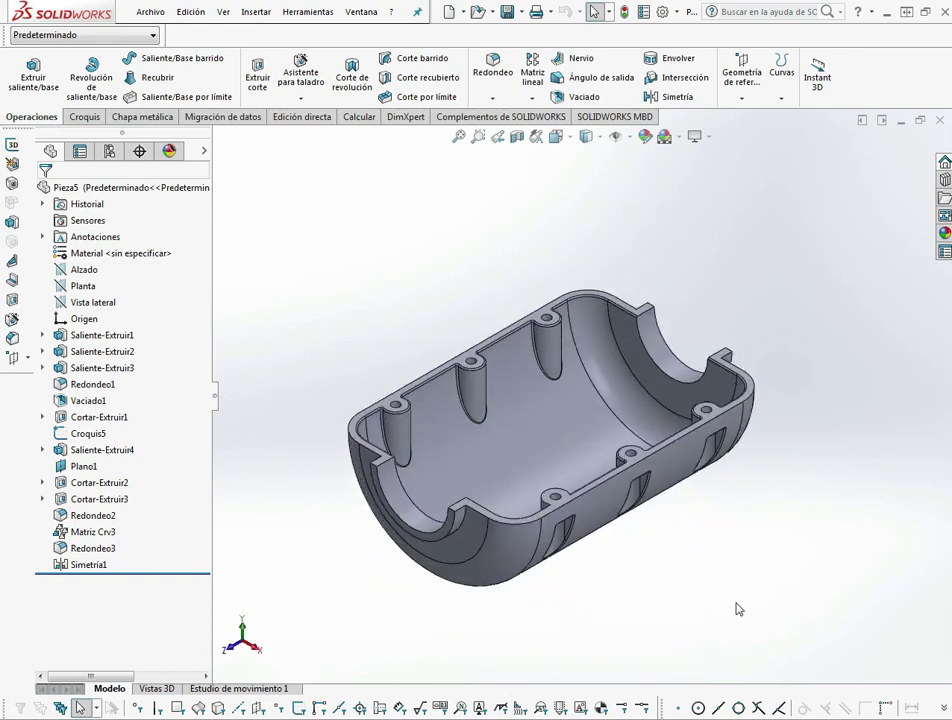
scroll(641, 598, down, 2)
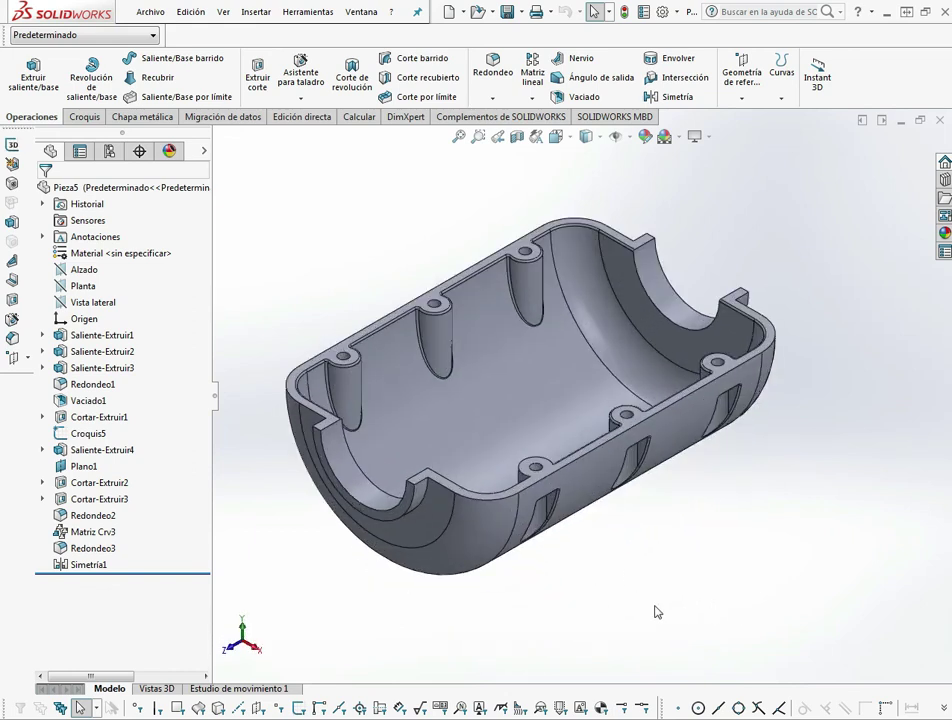